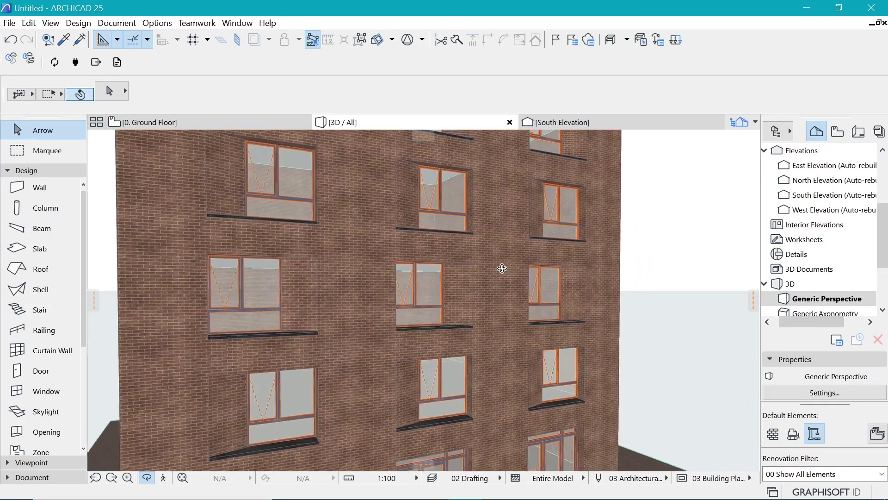
scroll(376, 234, "up", 5)
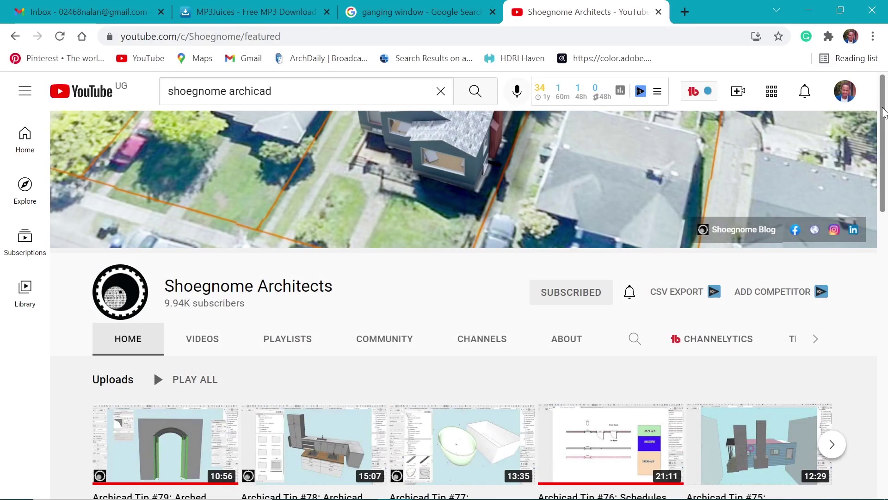
Step: Switch to YouTube and view the Archicad Tip #79 arched openings video on the Shoegnome Architects channel
mouse_move(885, 116)
left_mouse_down()
mouse_move(885, 376)
mouse_move(886, 120)
left_mouse_up()
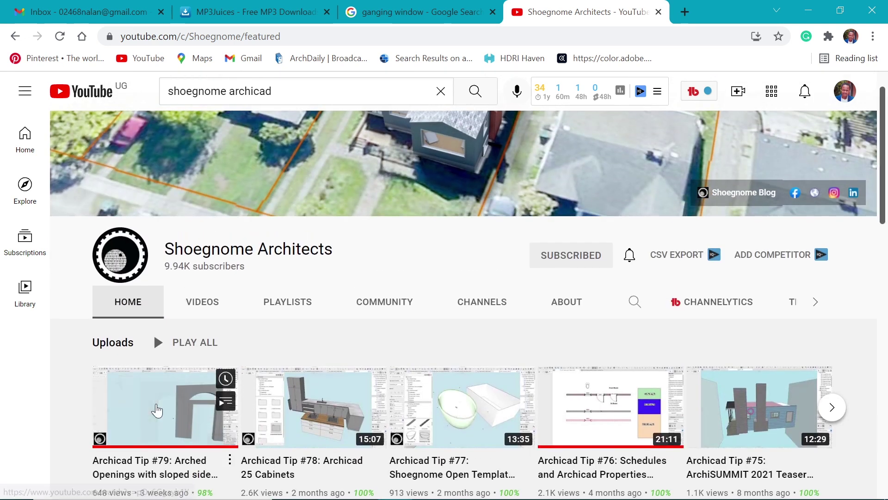
left_click(185, 407)
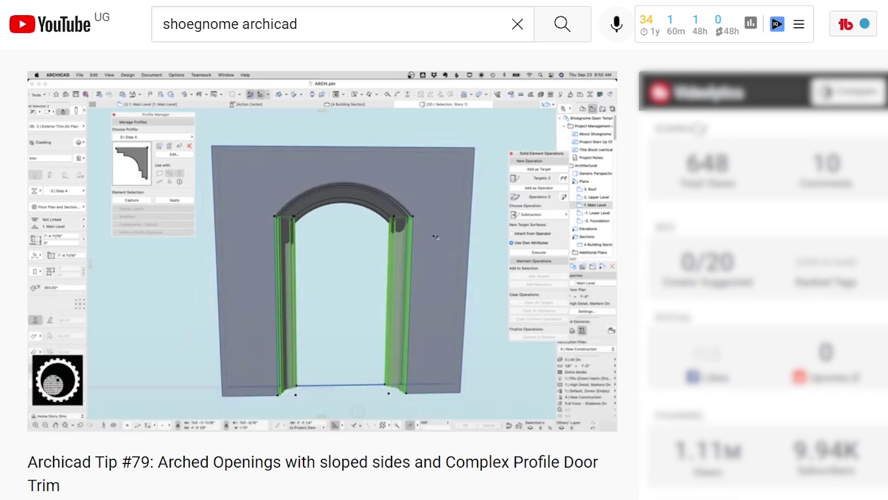
key("space")
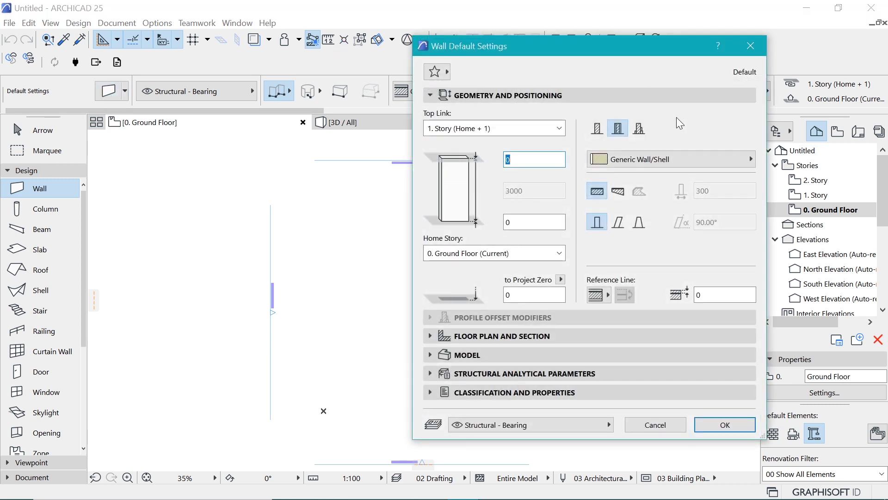
Step: Configure the default wall as a basic structure 500 mm thick with the Brick - Finish building material
left_click(597, 128)
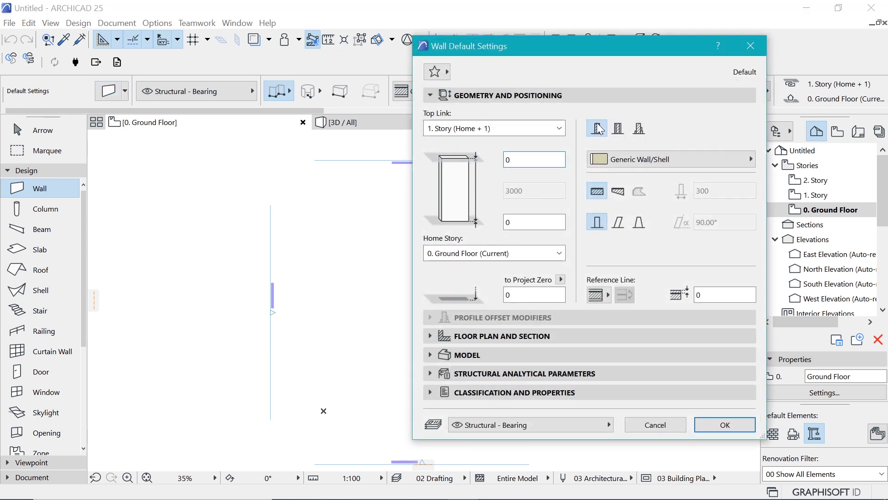
left_click_drag(736, 190, 696, 191)
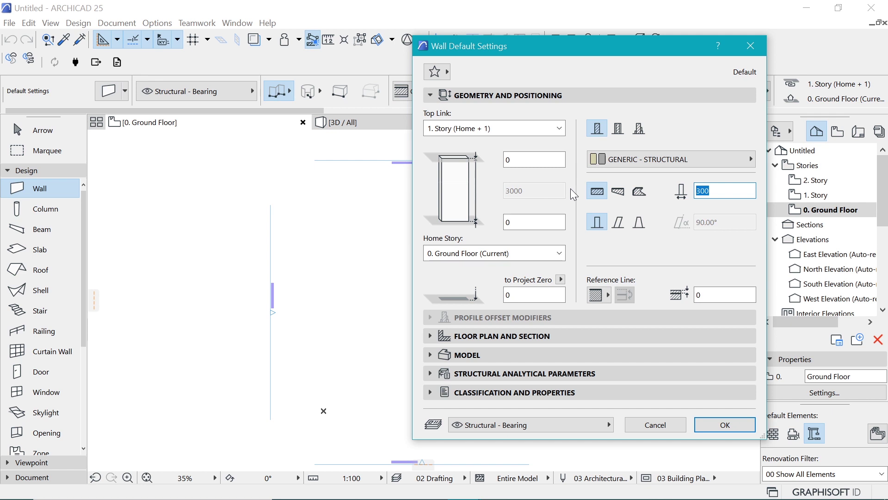
type("500")
left_click(666, 159)
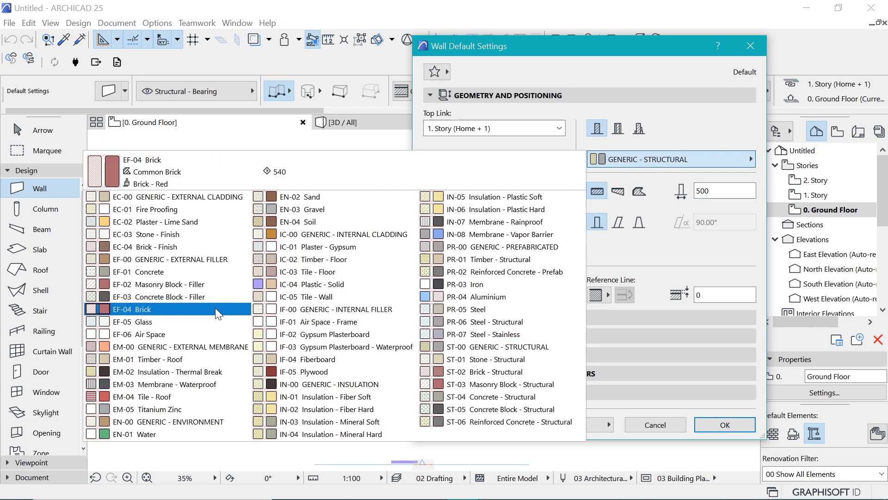
left_click(164, 247)
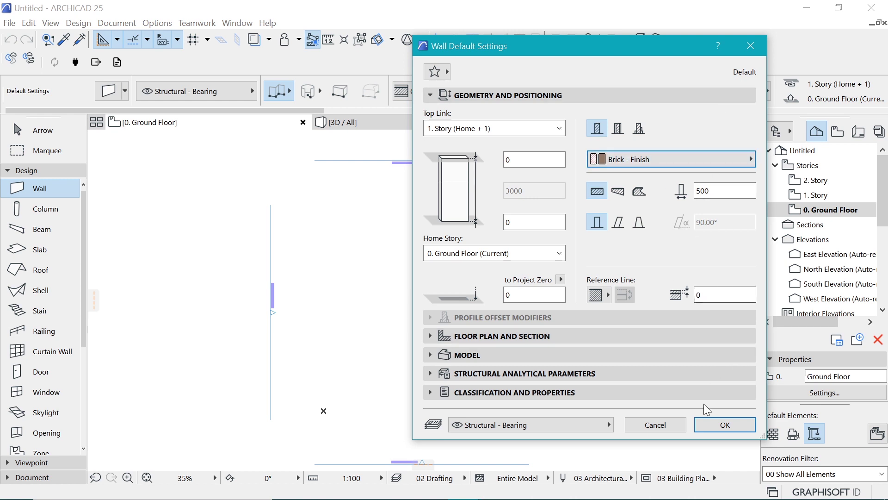
left_click(725, 424)
Step: Draw one straight horizontal wall on the ground floor between the West and East Elevation lines
scroll(462, 324, "up", 2)
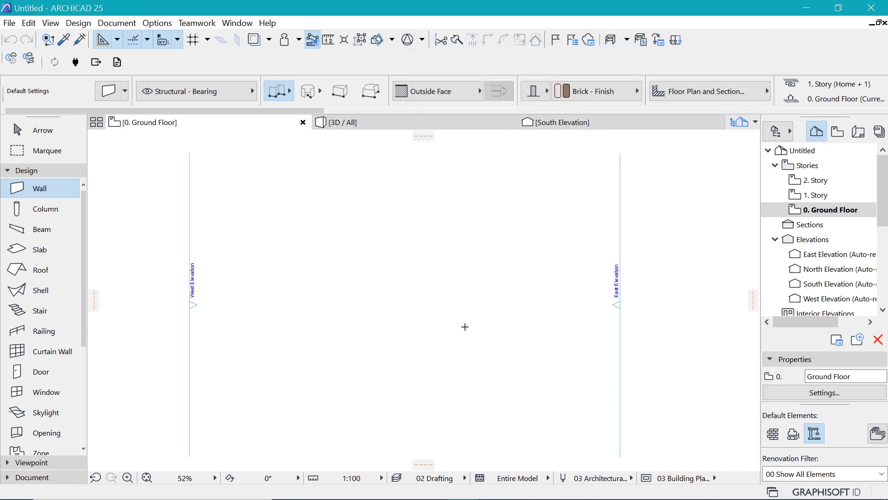
scroll(465, 326, "up", 1)
left_click(220, 300)
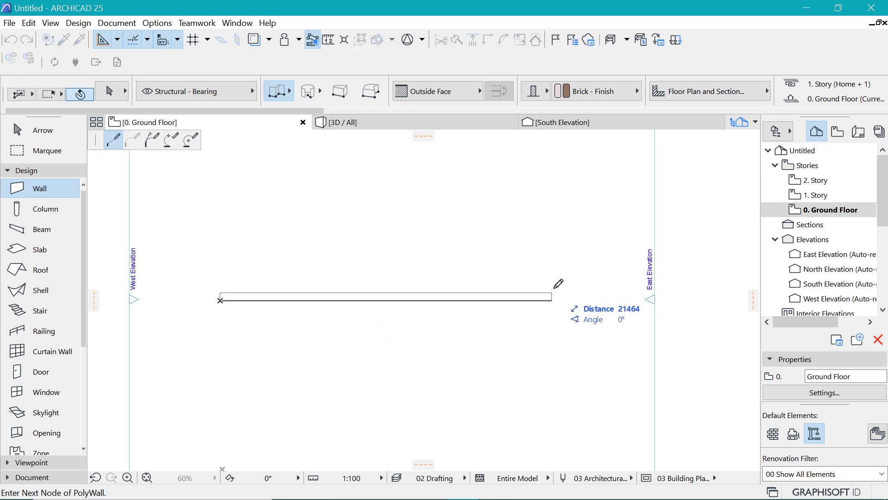
double_click(583, 300)
Step: Choose Variable Window 25 from Basic Windows 25 as the default window type
scroll(366, 254, "up", 3)
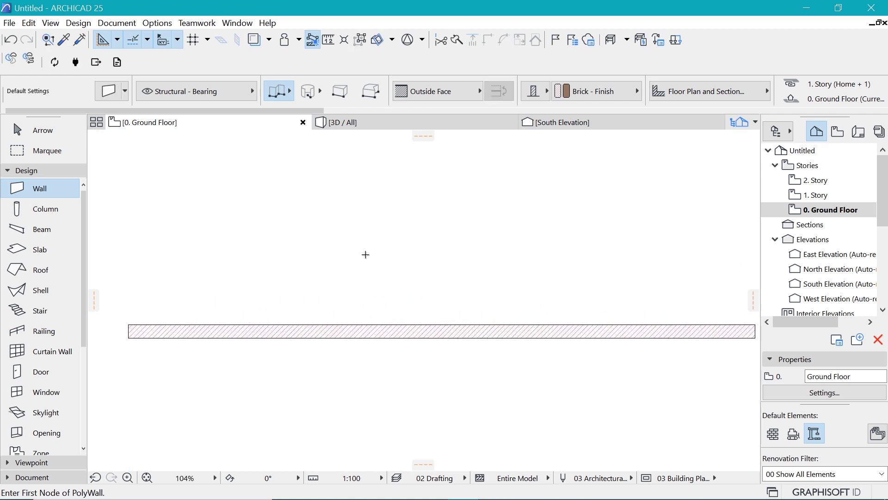
scroll(309, 252, "up", 3)
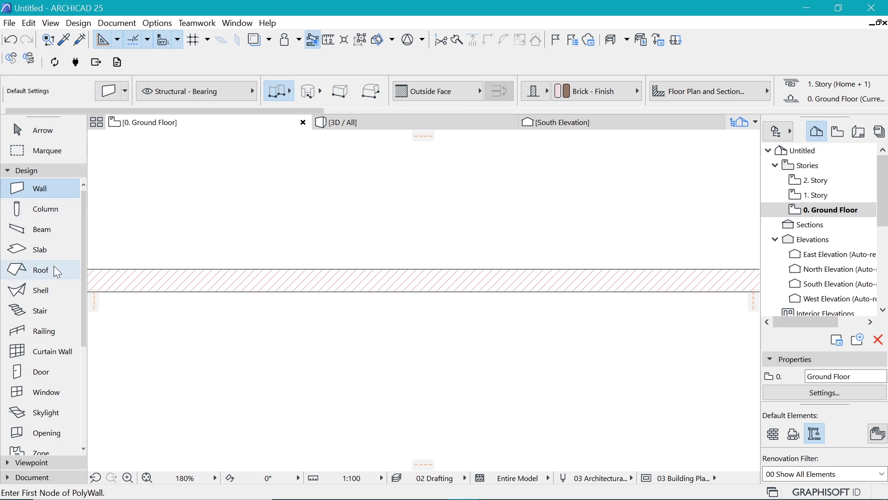
left_click(44, 392)
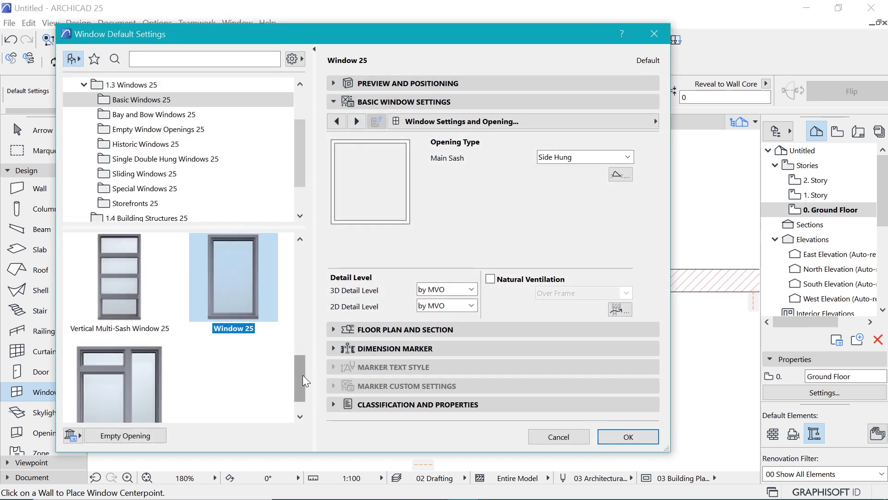
left_click_drag(297, 377, 298, 335)
left_click(222, 335)
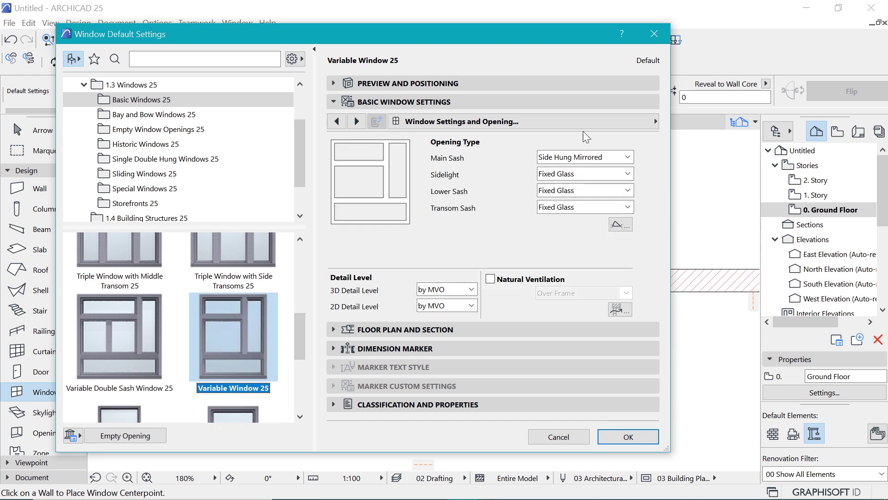
Step: Set the window's width to 1800, height to 2000 and sill to Story 0 to 400
left_click(444, 83)
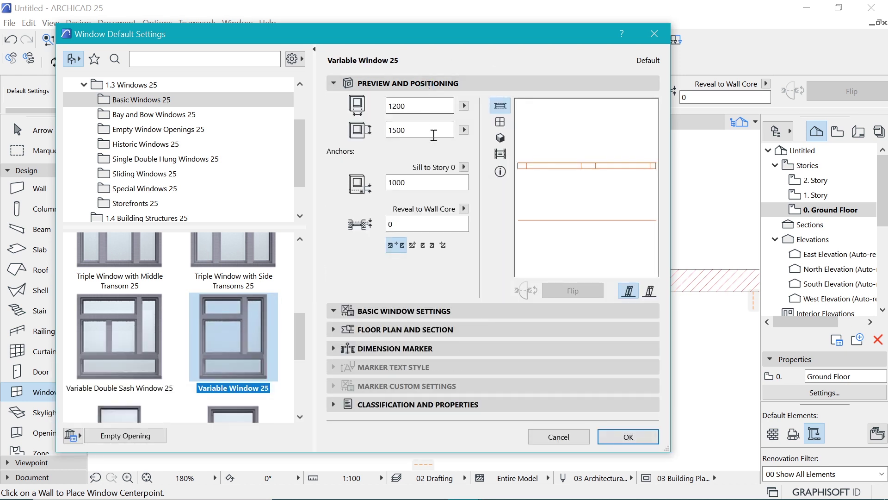
left_click(398, 108)
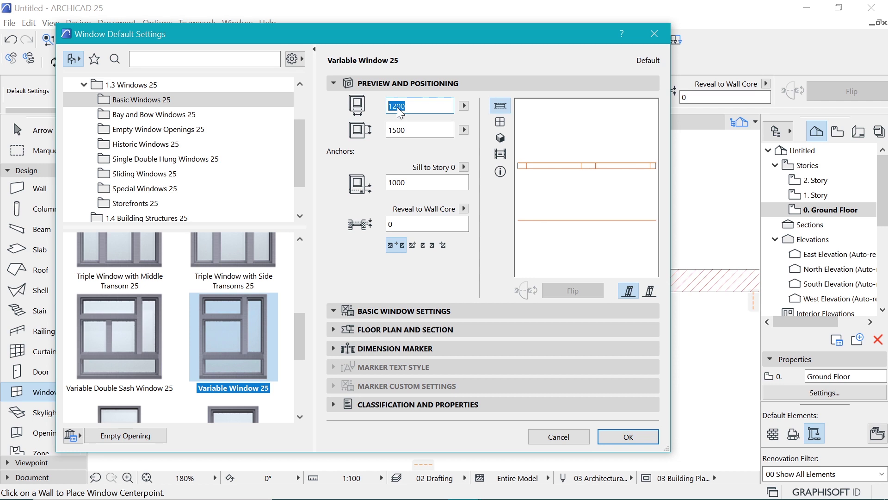
type("1800")
left_click(421, 131)
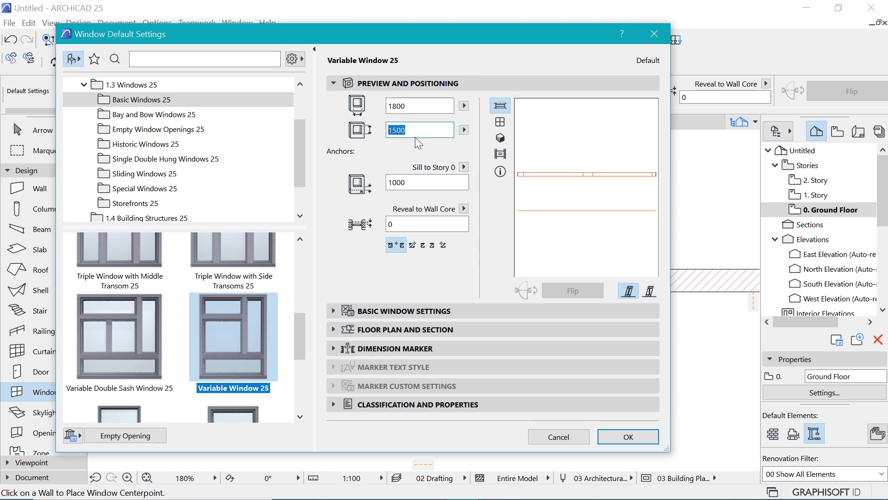
type("20")
key("Tab")
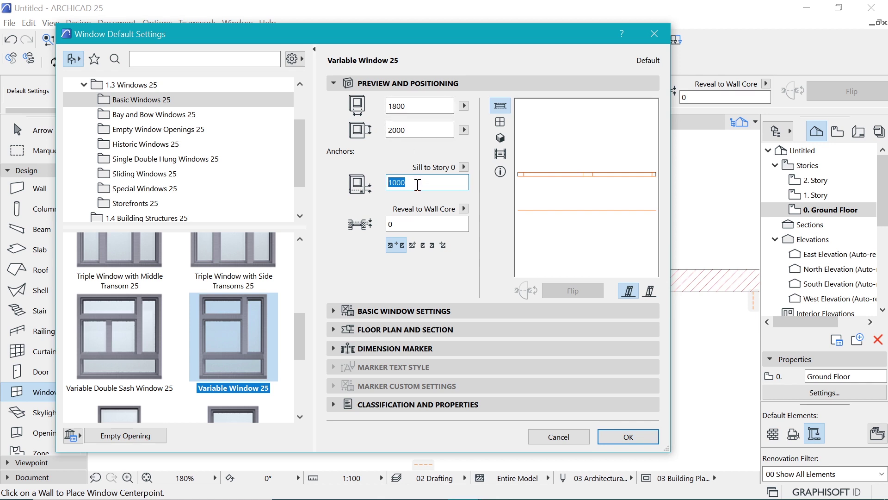
type("40")
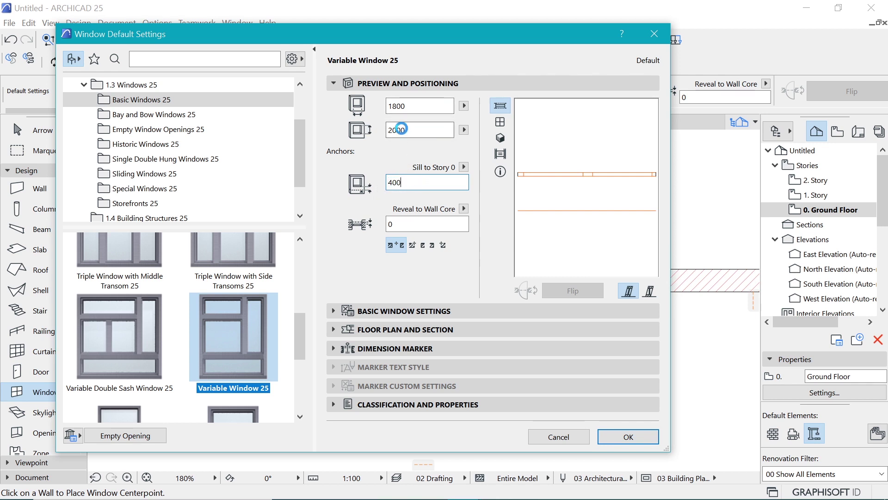
key("Tab")
type("0")
Step: Set the window's reveal to wall core to 350
left_click_drag(397, 225, 355, 224)
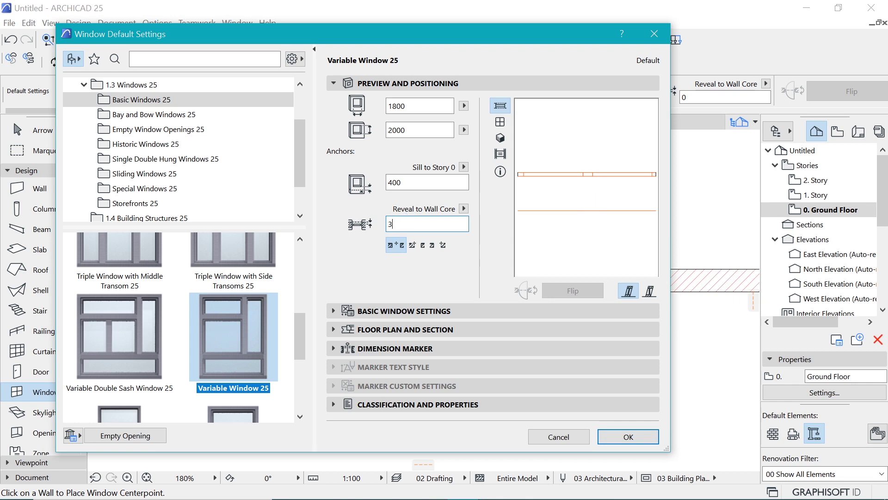
key("BackSpace")
key("BackSpace")
type("50")
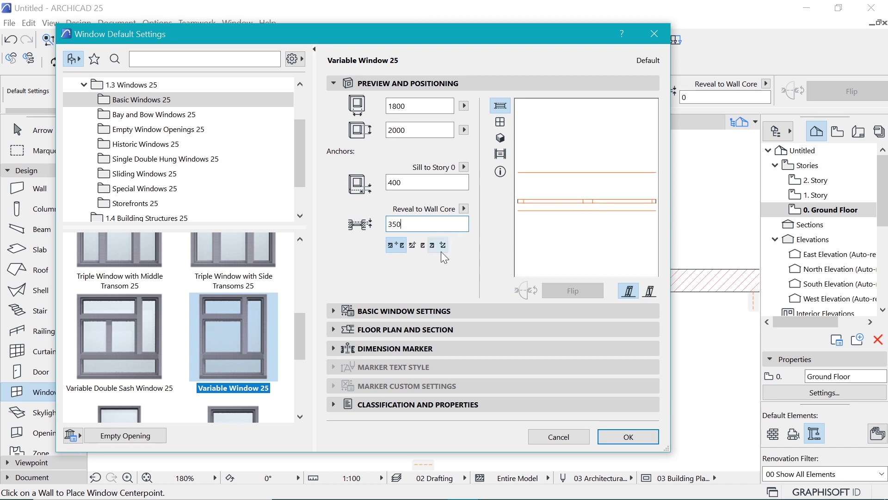
Step: Remove the upper transom from the window's shape
left_click(439, 311)
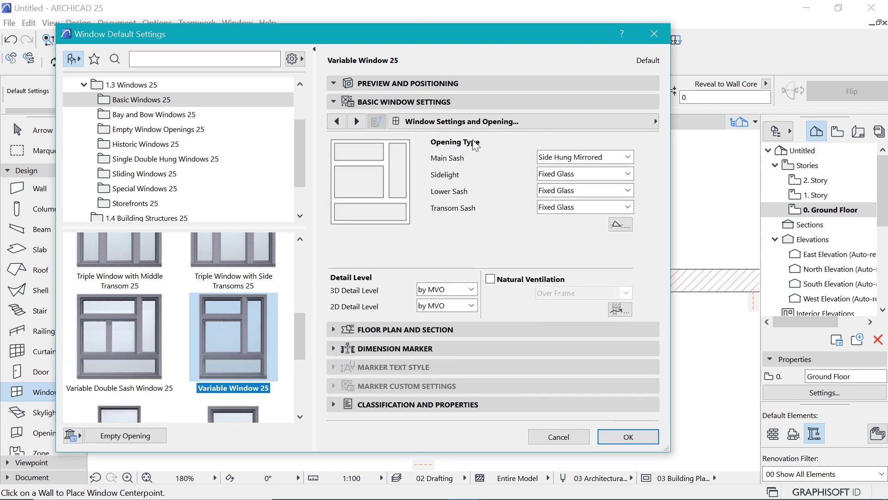
left_click(629, 121)
scroll(717, 144, "up", 1)
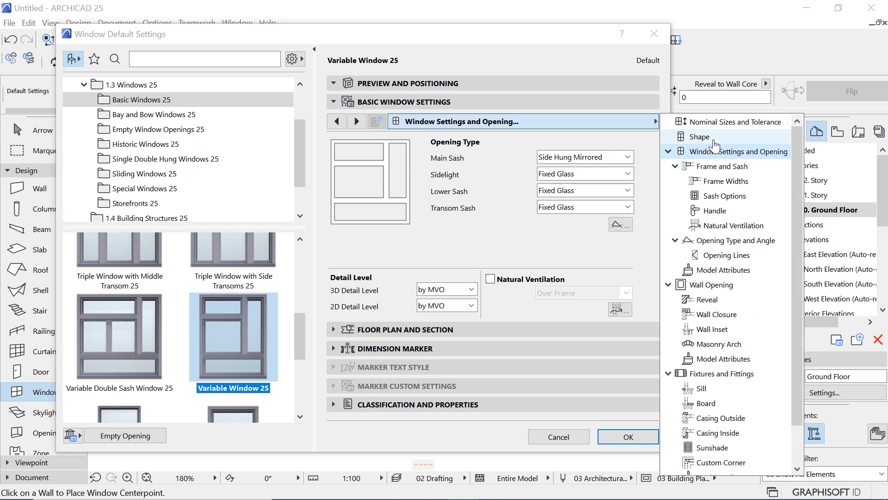
left_click(699, 137)
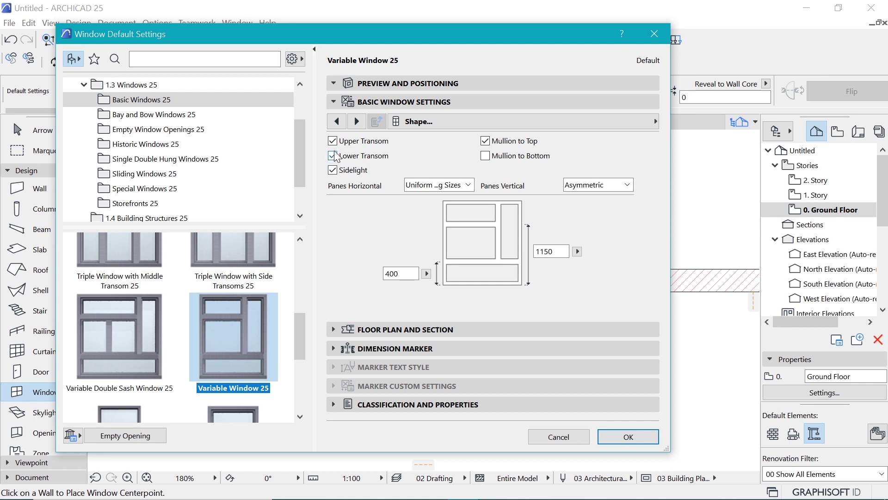
left_click(338, 143)
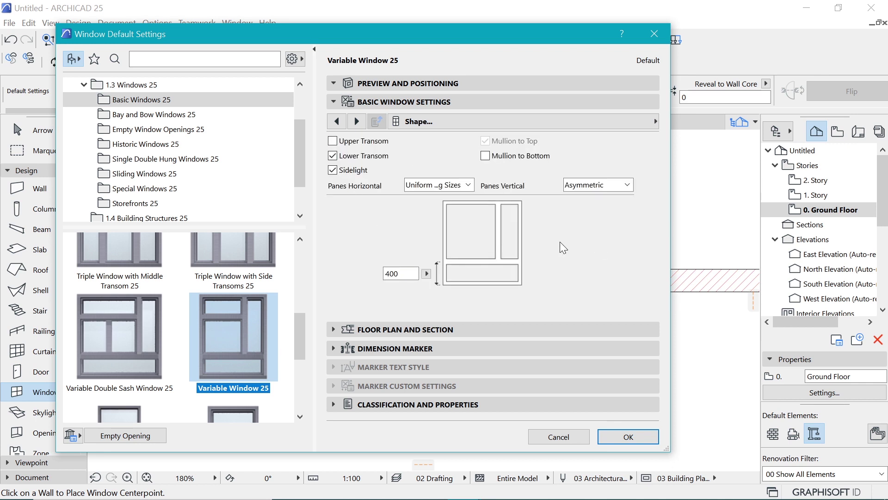
Step: Make the horizontal panes asymmetric and set the sidelight width to 1000
left_click(469, 185)
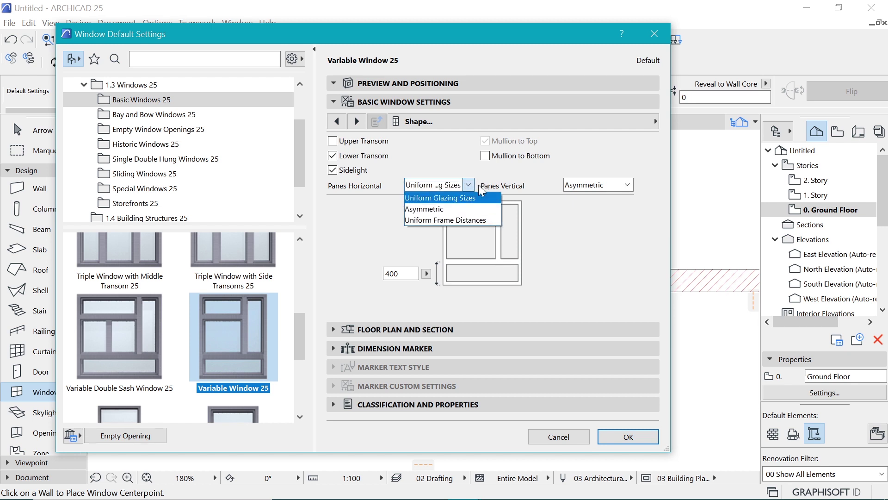
left_click(455, 210)
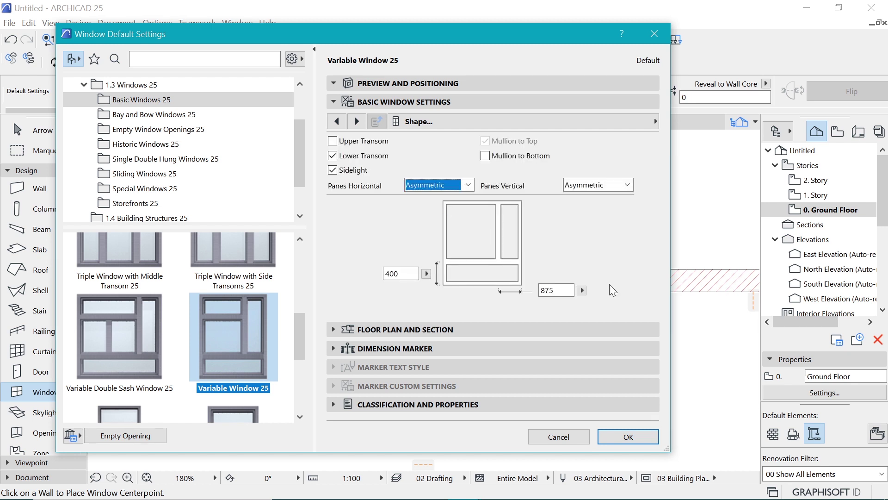
double_click(555, 290)
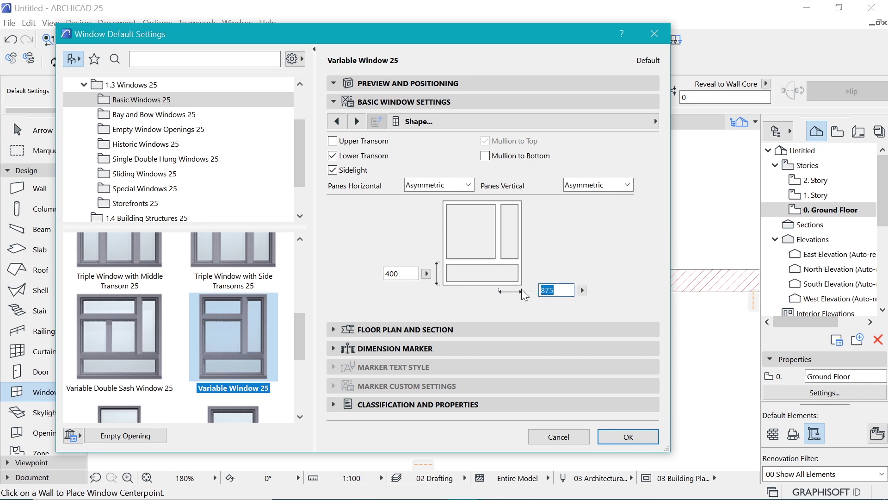
type("1000")
key("Tab")
Step: Keep the vertical panes asymmetric and set the lower transom's height to 60
left_click(613, 186)
left_click(534, 169)
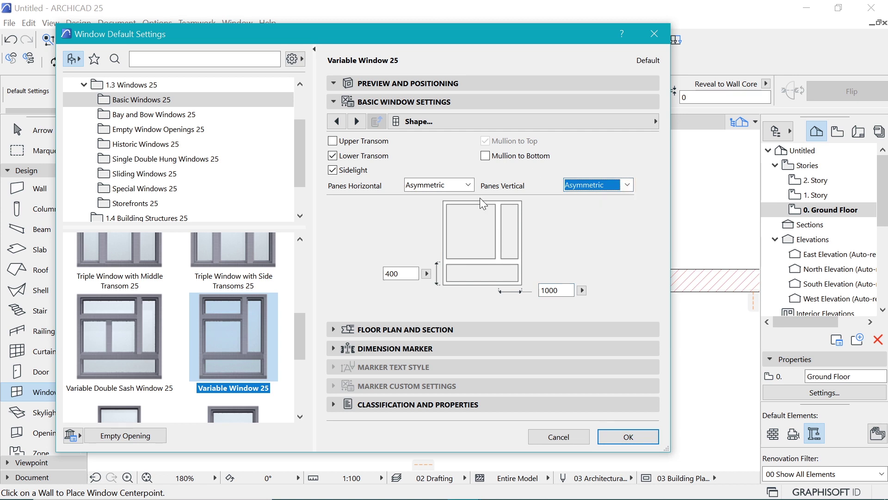
left_click(407, 273)
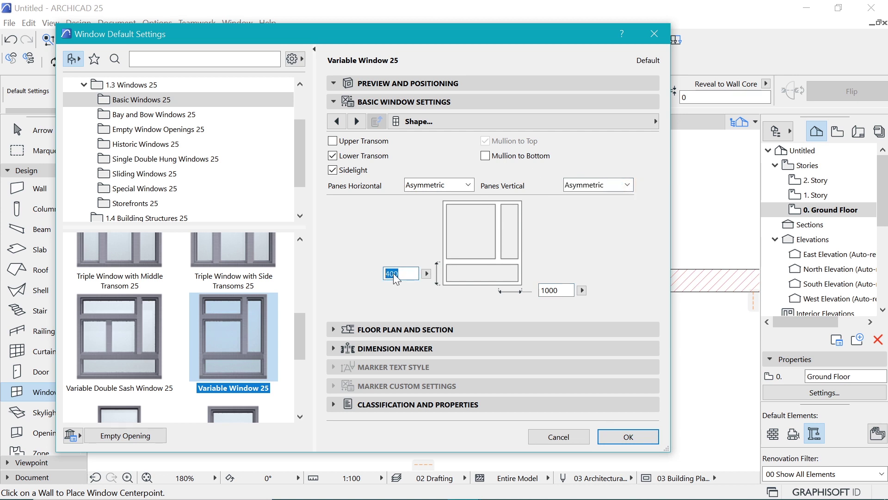
type("60")
Step: Set the opening type of the window's main sash to Top Hung
left_click(634, 121)
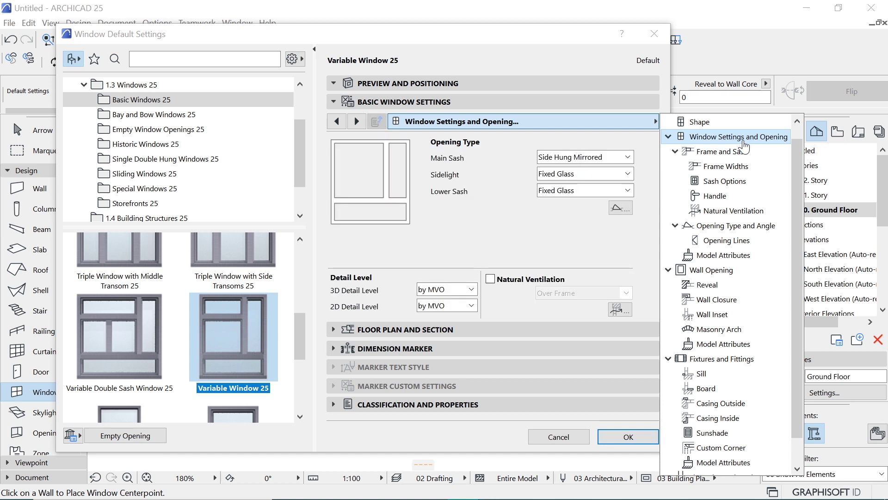
left_click(507, 211)
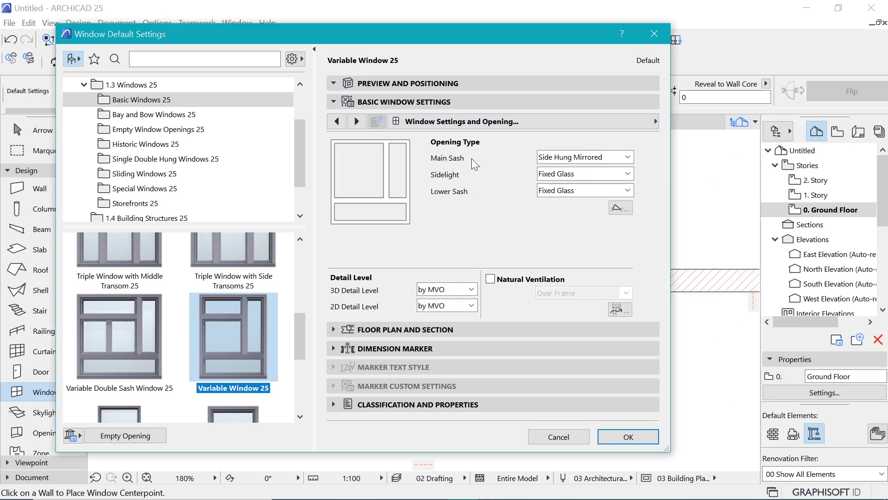
left_click(594, 155)
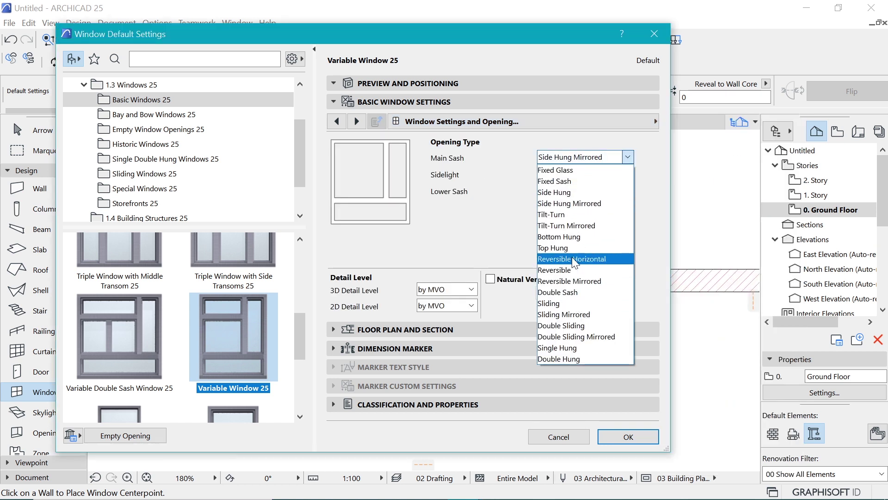
left_click(574, 248)
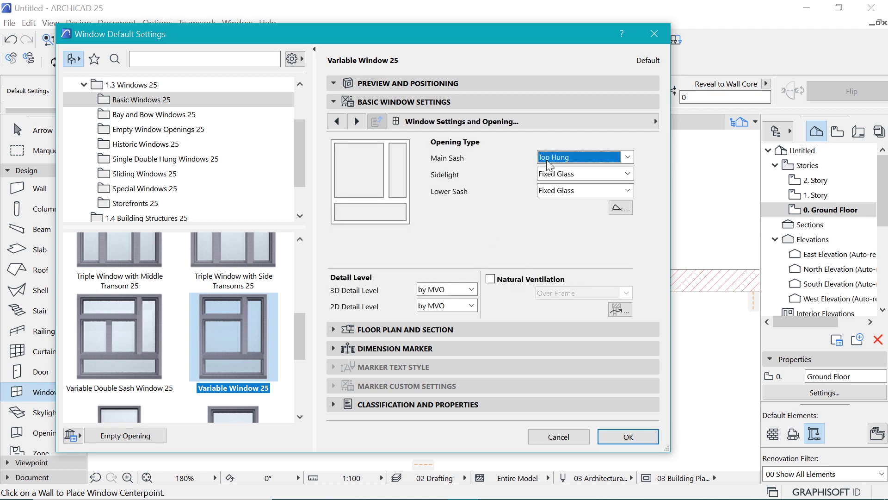
Step: Give the window uniform frame and sash surfaces in Metal - Iron and accept the window's default settings
left_click(579, 122)
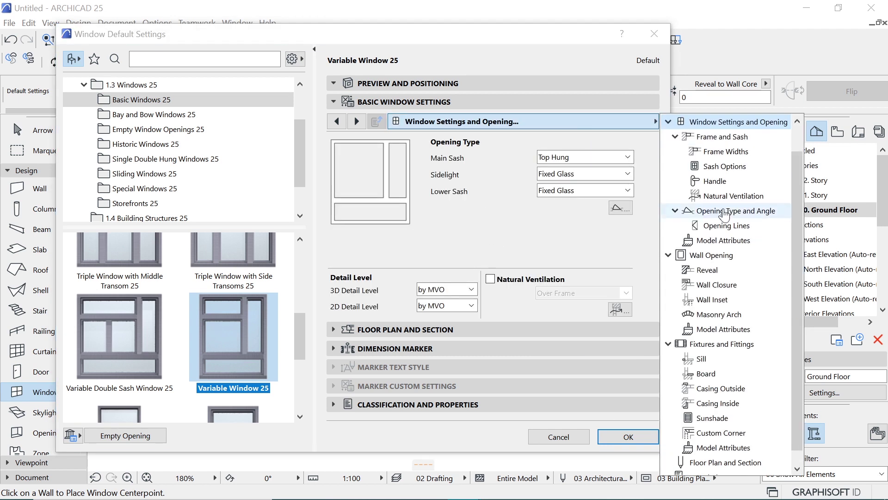
left_click(708, 330)
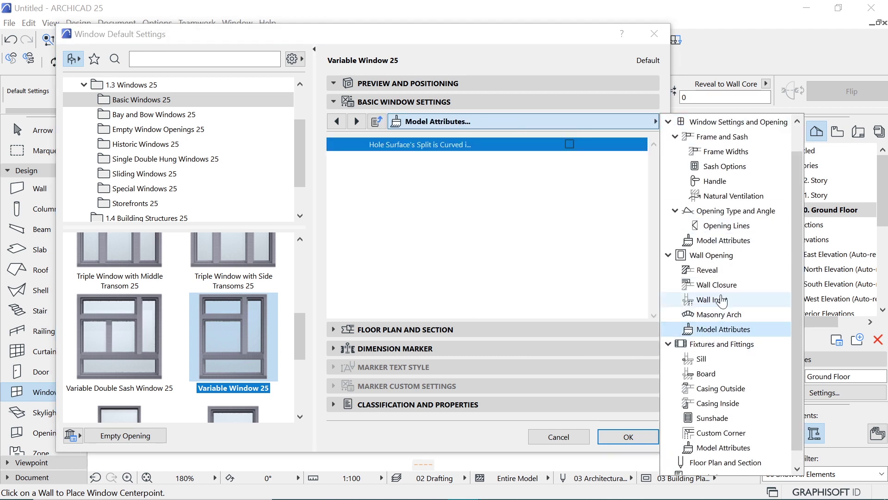
scroll(733, 193, "down", 1)
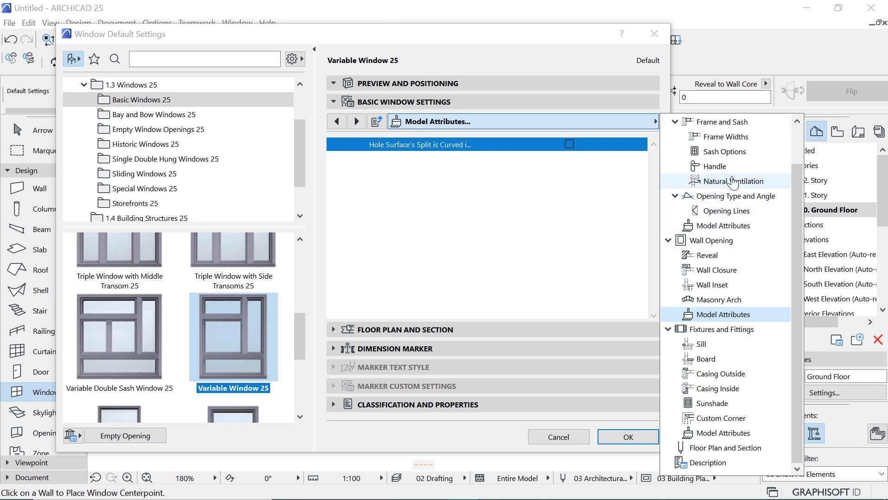
left_click(735, 226)
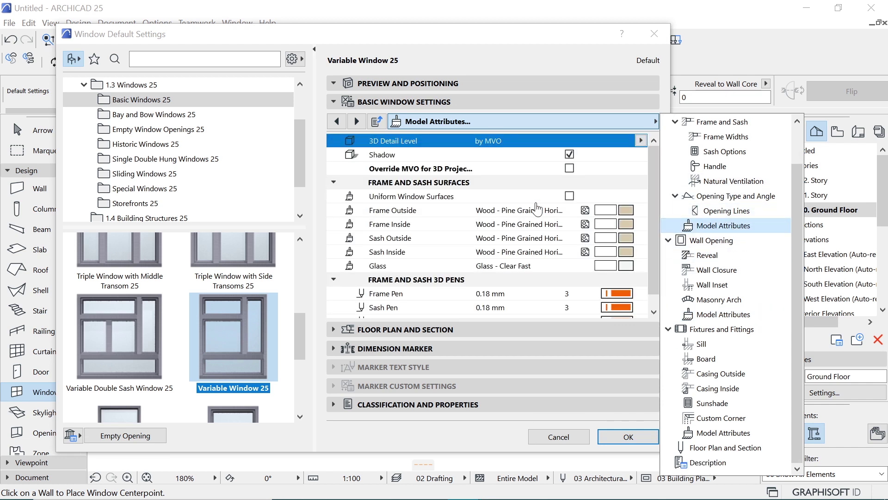
left_click(551, 195)
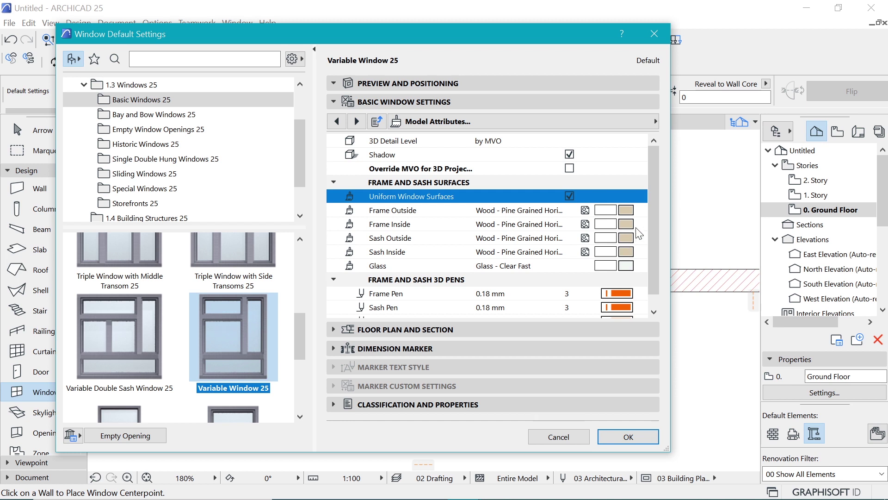
left_click(630, 212)
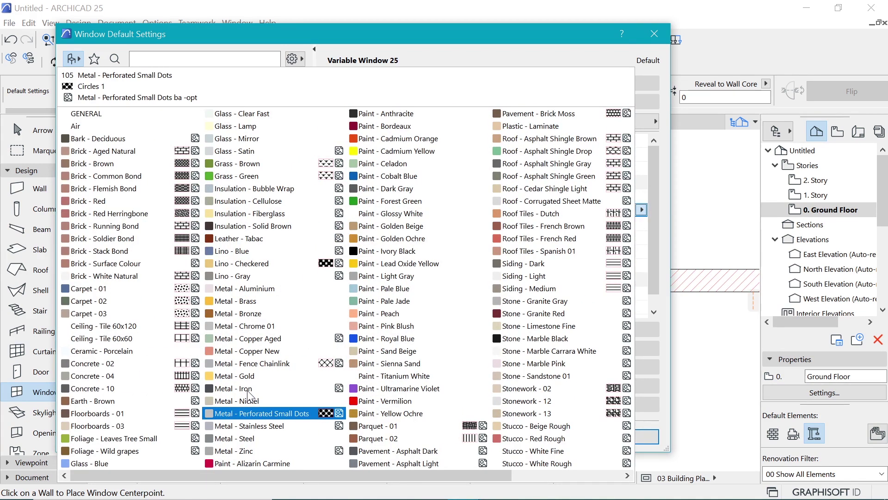
left_click(294, 384)
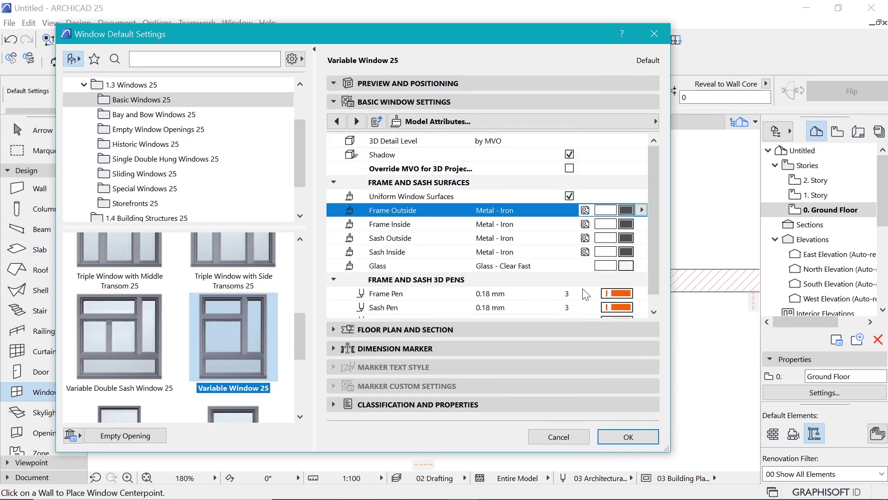
left_click(629, 437)
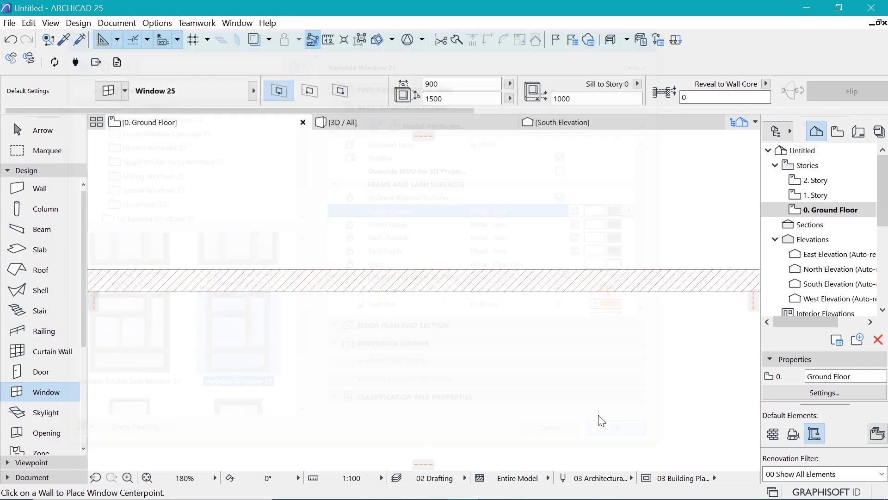
Step: Place the Variable Window 25 near the left end of the brick wall in plan, oriented towards the wall's lower side
left_click(292, 292)
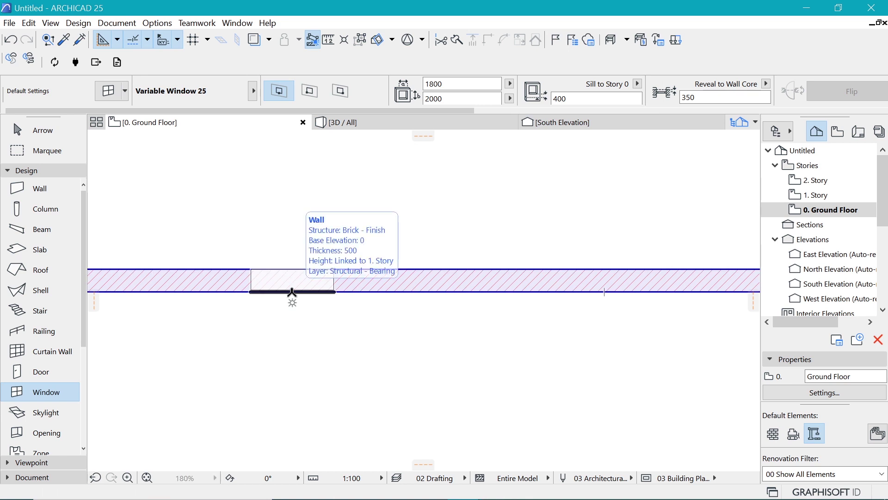
left_click(303, 359)
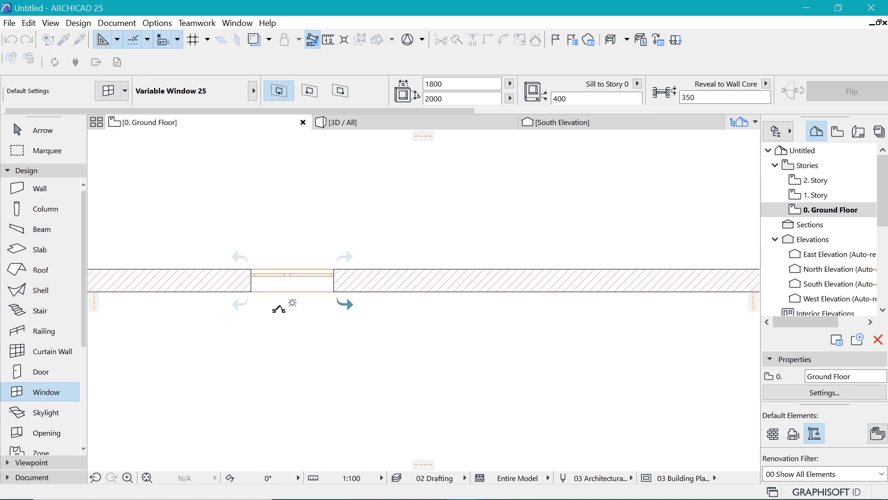
scroll(232, 230, "up", 4)
scroll(398, 222, "down", 3)
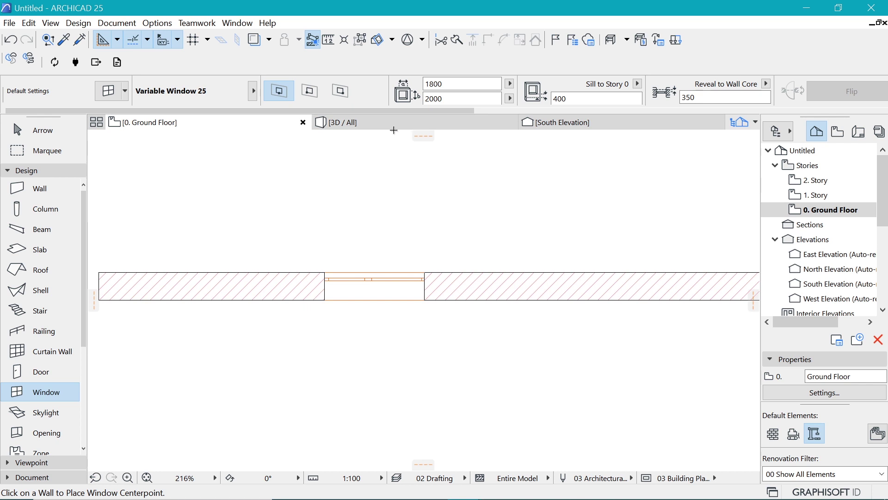
Step: Make a copy of the placed window exactly over the original in the 3D view, with its lower right corner as reference
left_click(393, 125)
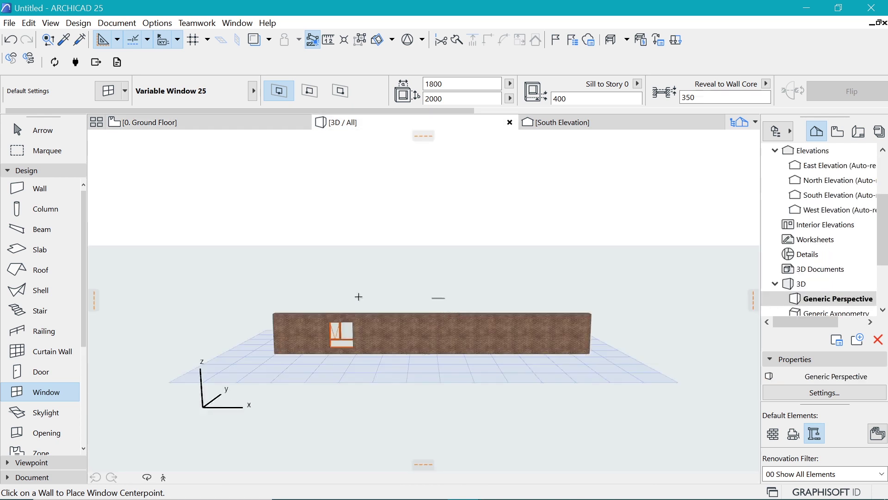
scroll(352, 318, "up", 5)
scroll(337, 320, "up", 1)
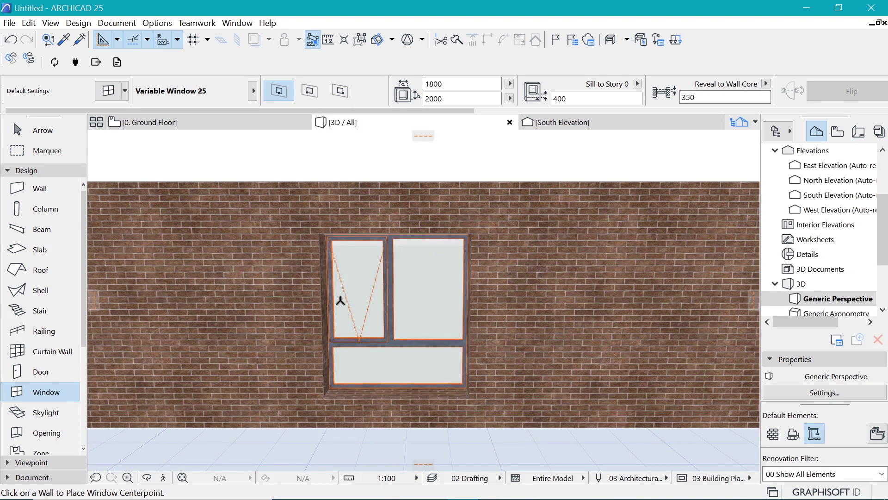
middle_click_drag(378, 307, 347, 306, "shift")
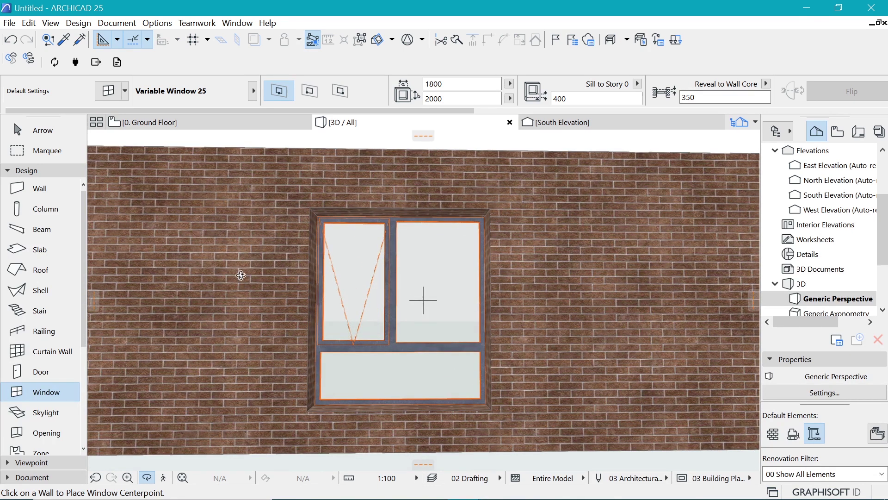
middle_click_drag(237, 309, 484, 408, "shift")
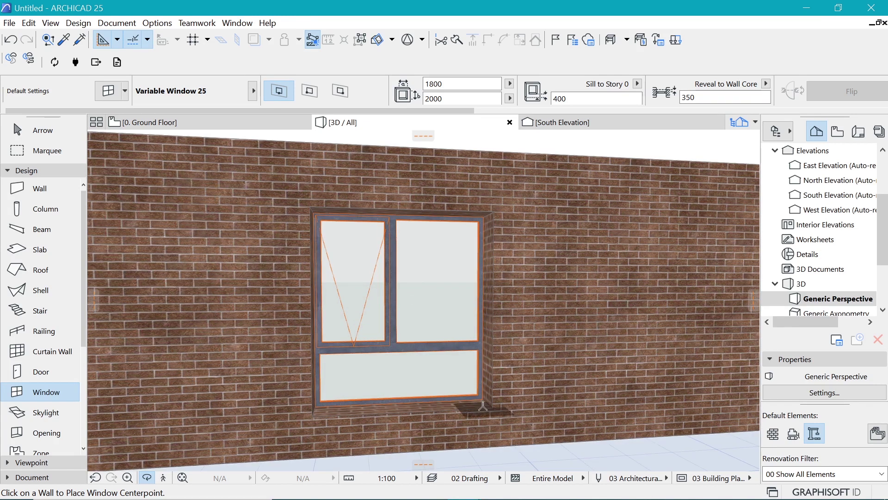
left_click(481, 356, "shift")
left_click(493, 406)
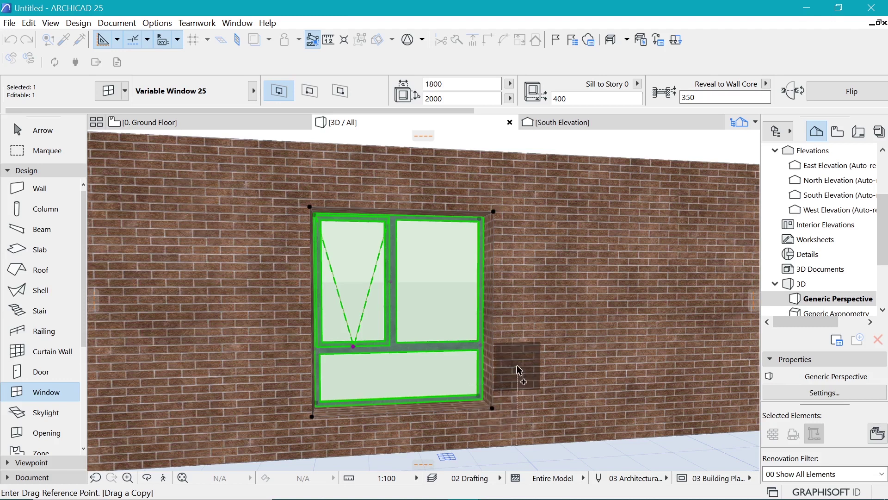
left_click(492, 408)
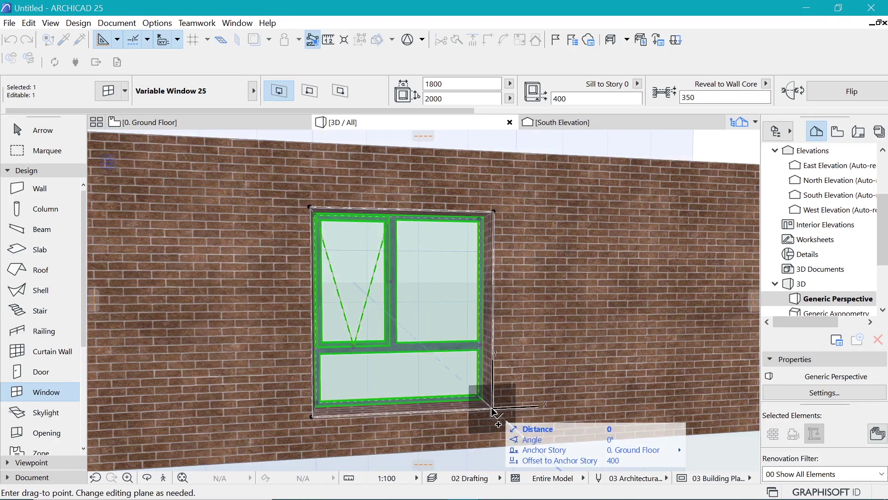
key("Escape")
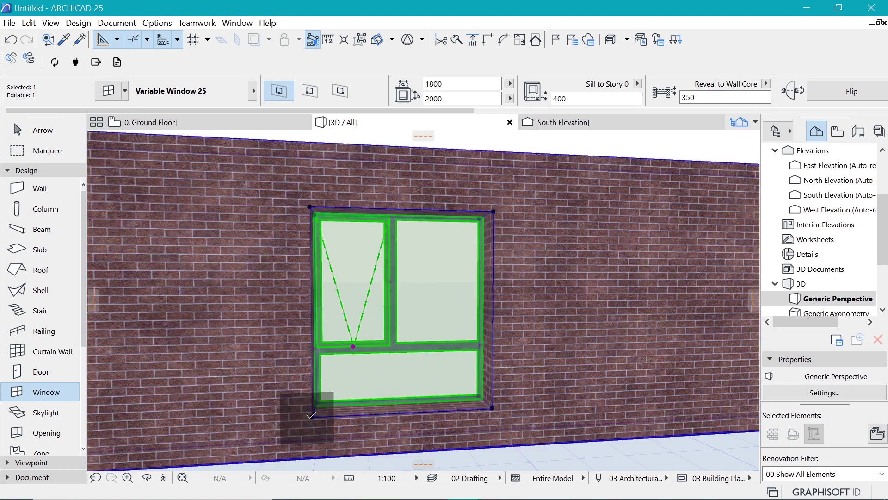
Step: Stretch the copied window from its lower left corner to a width of 2700
left_click(312, 414)
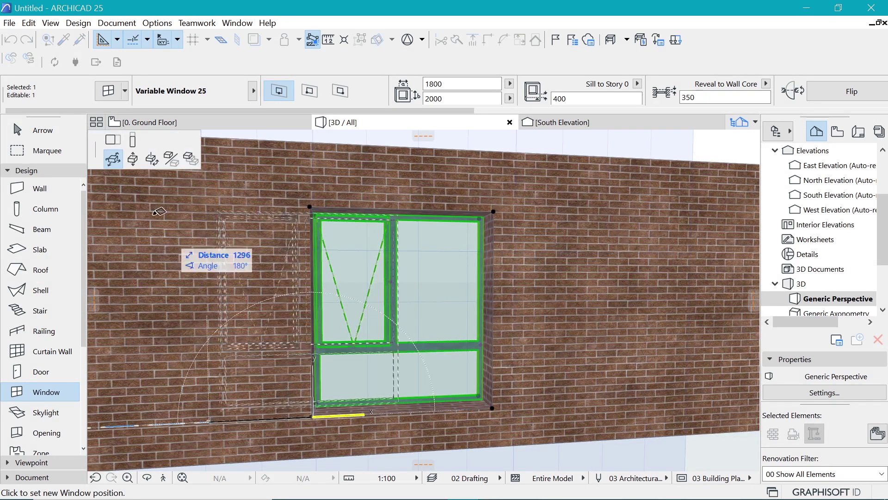
left_click(113, 139)
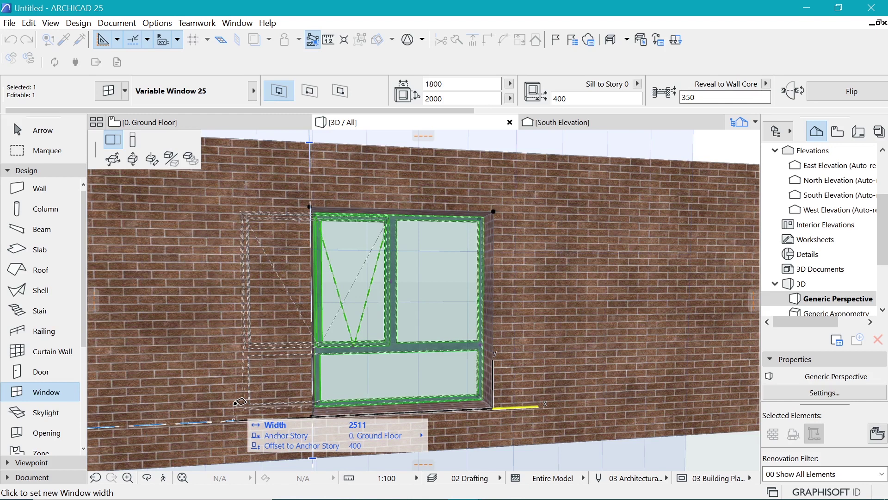
type("2700")
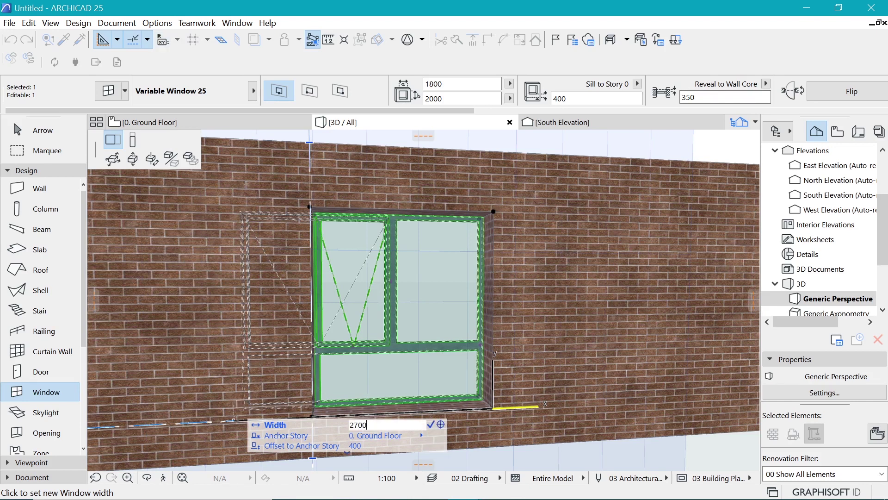
key("Return")
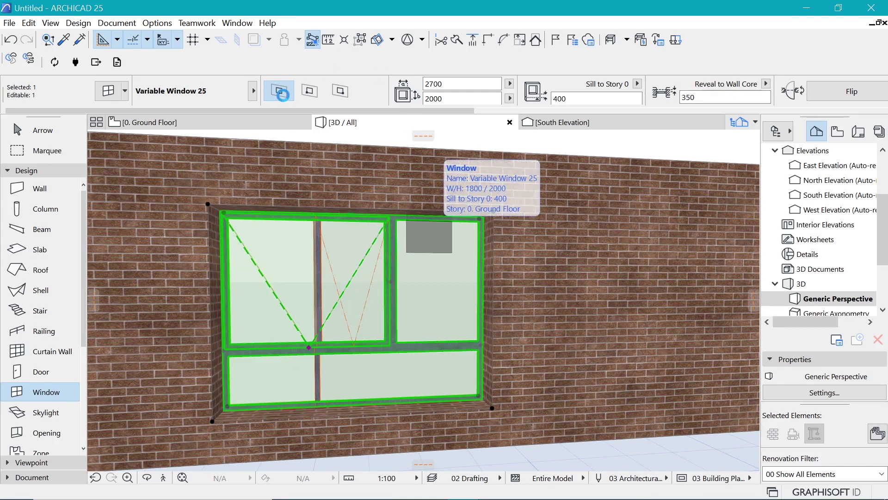
Step: Replace the widened window copy with the Rectangular Window Opening 25 from the Empty Window Openings 25 library
key("ctrl+t")
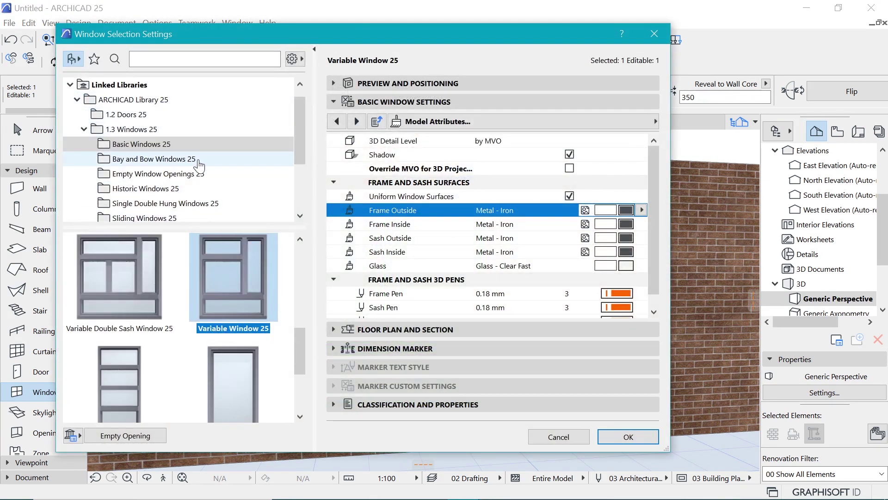
left_click(152, 171)
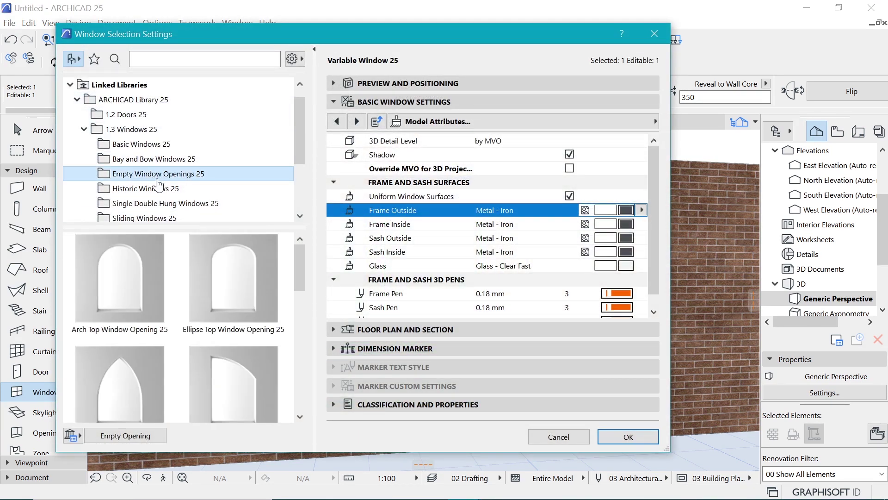
scroll(132, 406, "down", 1)
scroll(137, 403, "down", 3)
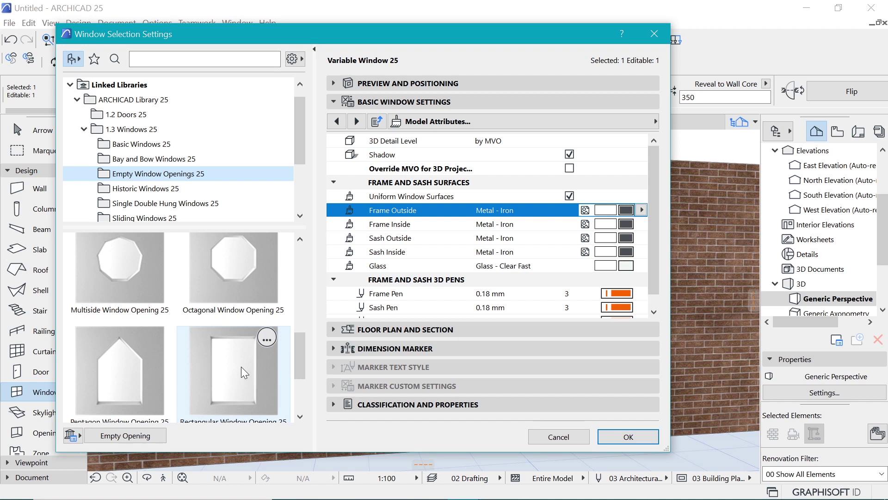
scroll(241, 366, "down", 1)
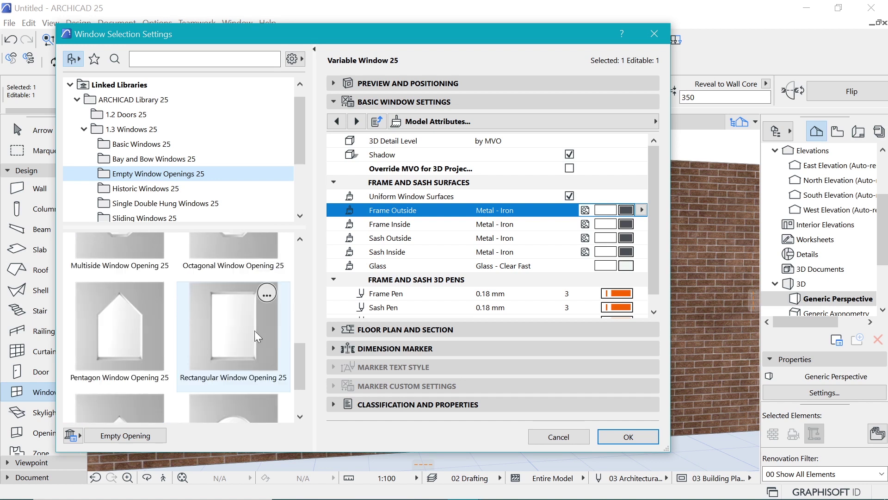
left_click(239, 307)
left_click(629, 436)
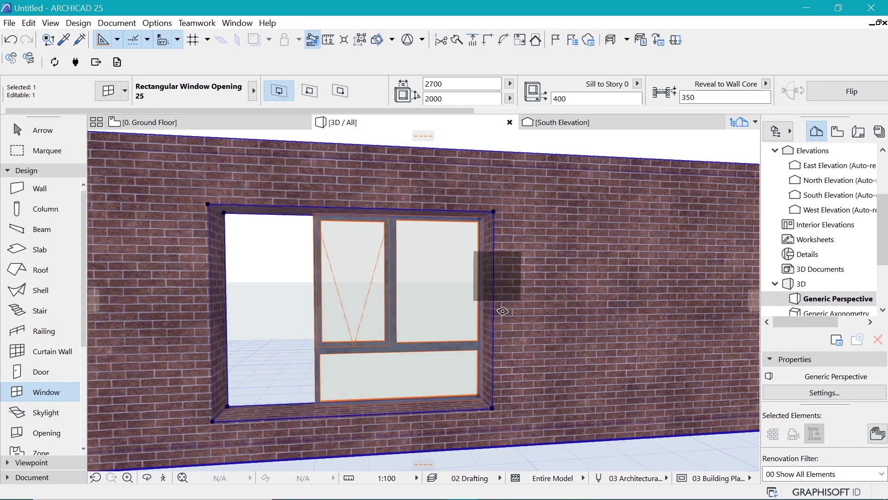
Step: Return to the ground floor plan at the empty opening beside the window and clear the selection
middle_click_drag(390, 291, 392, 291, "shift")
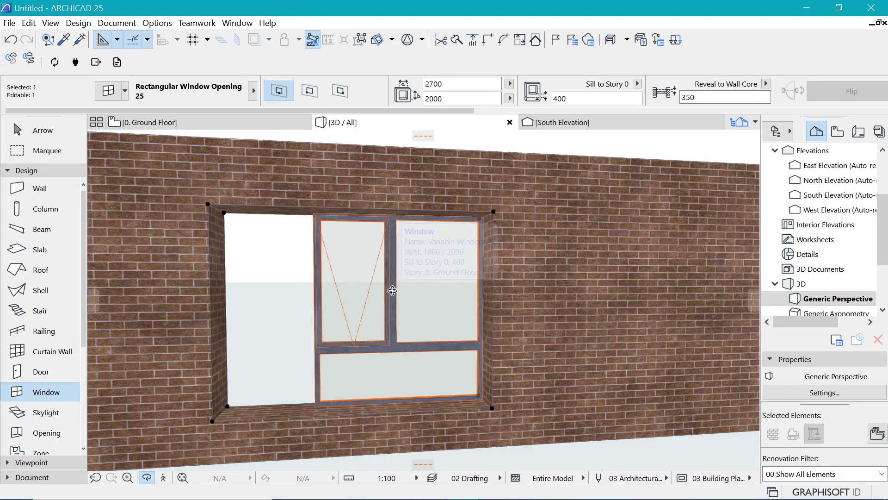
left_click_drag(392, 291, 325, 314)
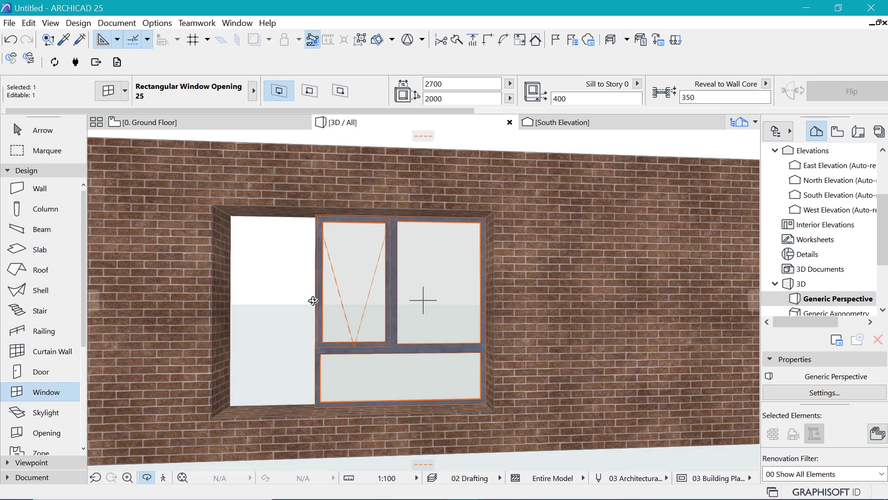
mouse_move(313, 301)
left_mouse_down()
mouse_move(274, 278)
mouse_move(306, 290)
left_mouse_up()
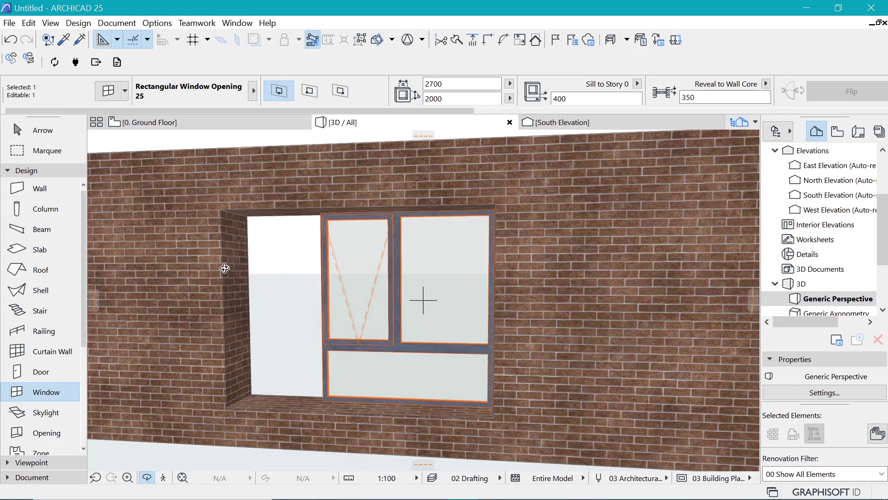
left_click(168, 123)
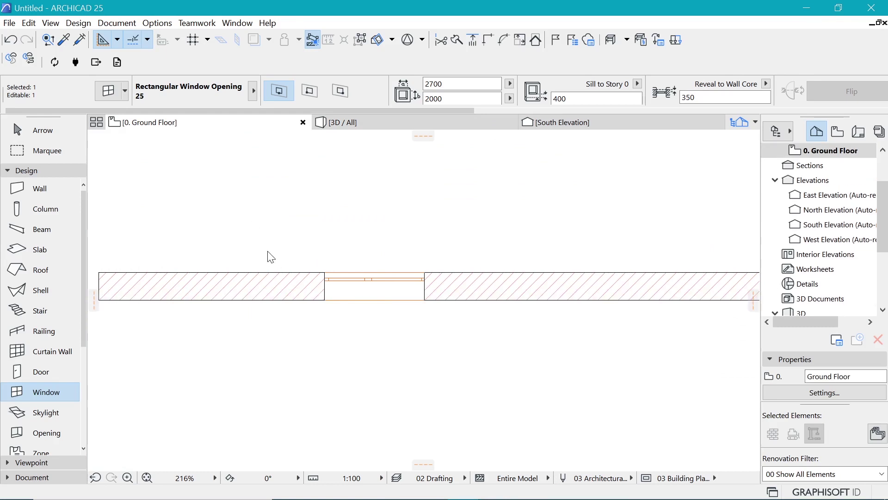
key("Escape")
scroll(307, 264, "up", 5)
Step: Set the default column's structural building material to Brick - Finish
left_click(43, 130)
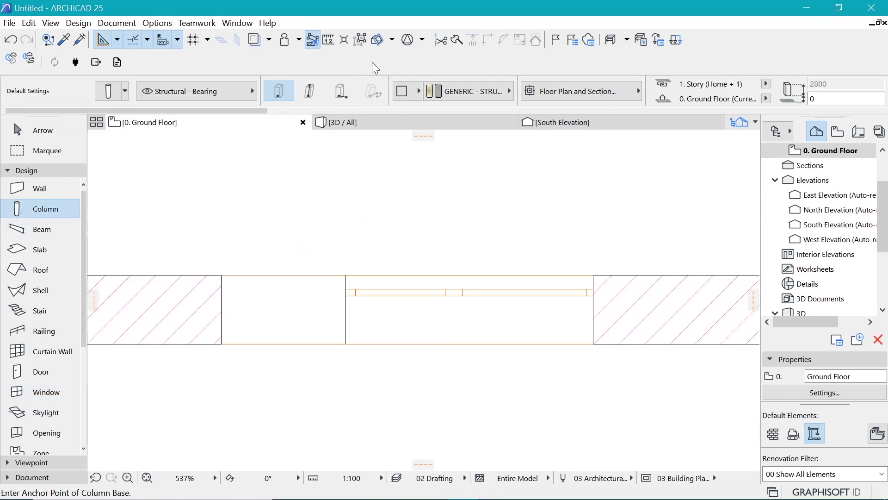
left_click(461, 92)
left_click(424, 90)
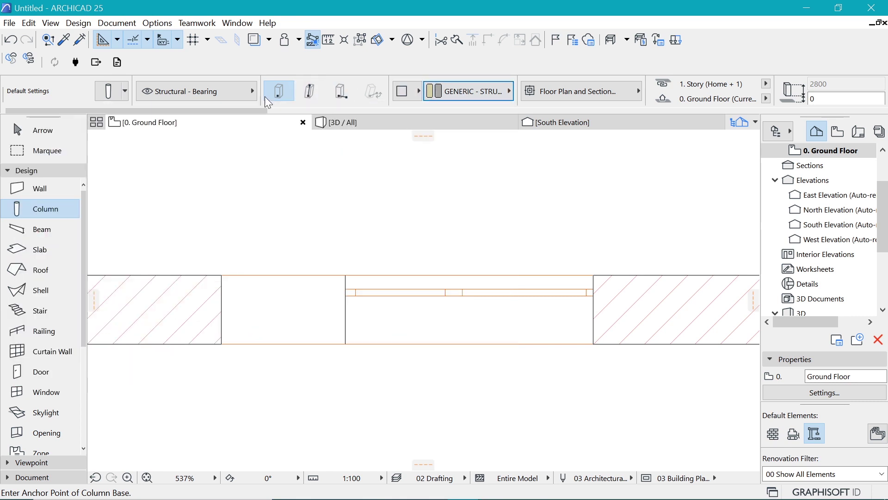
left_click(113, 92)
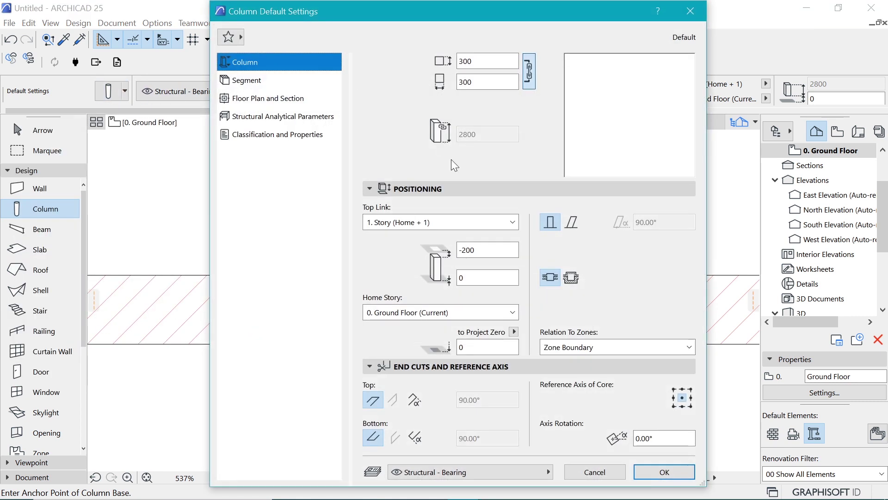
left_click(271, 81)
left_click(397, 187)
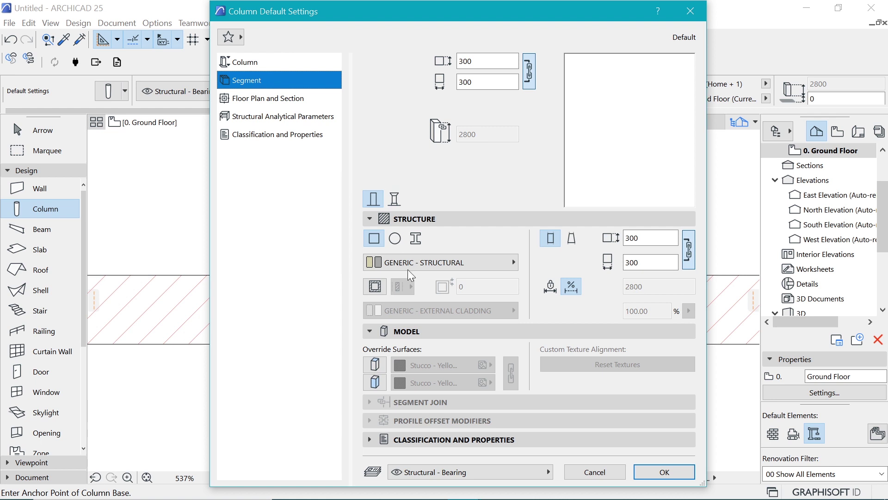
left_click(410, 262)
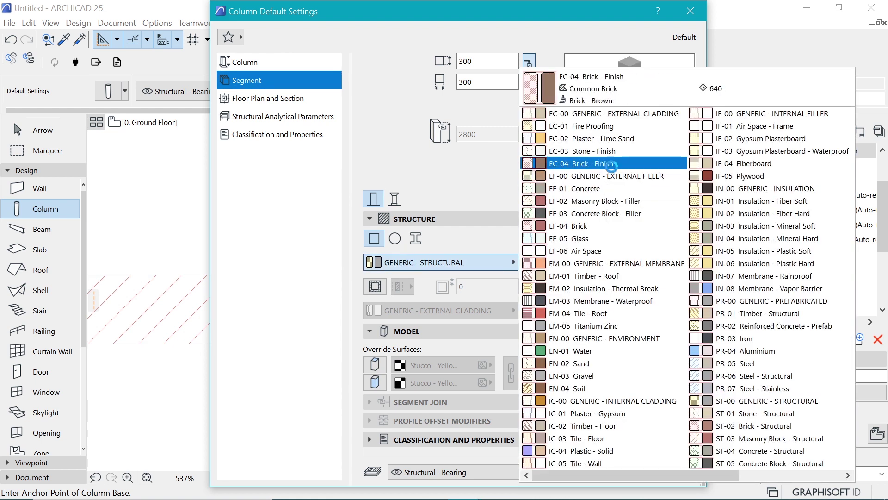
left_click(587, 163)
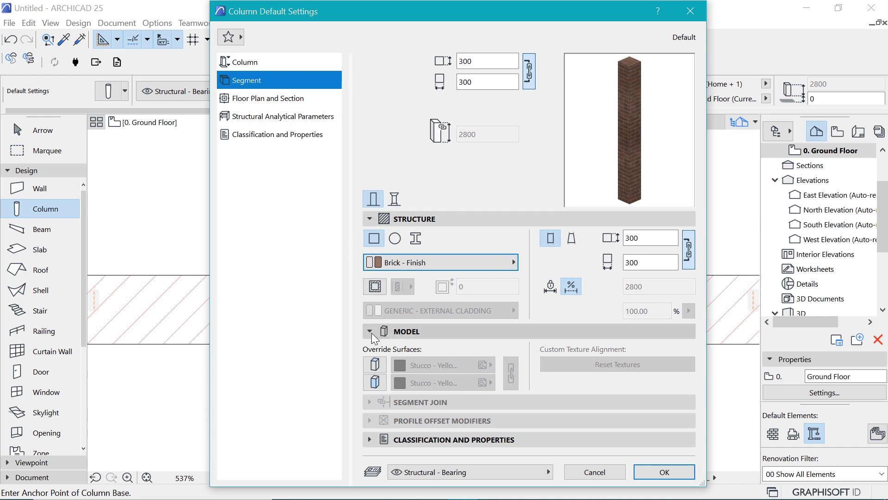
Step: Set the default column's base offset to 400, its top link to Not Linked and its height to 1800
left_click(278, 97)
left_click(250, 63)
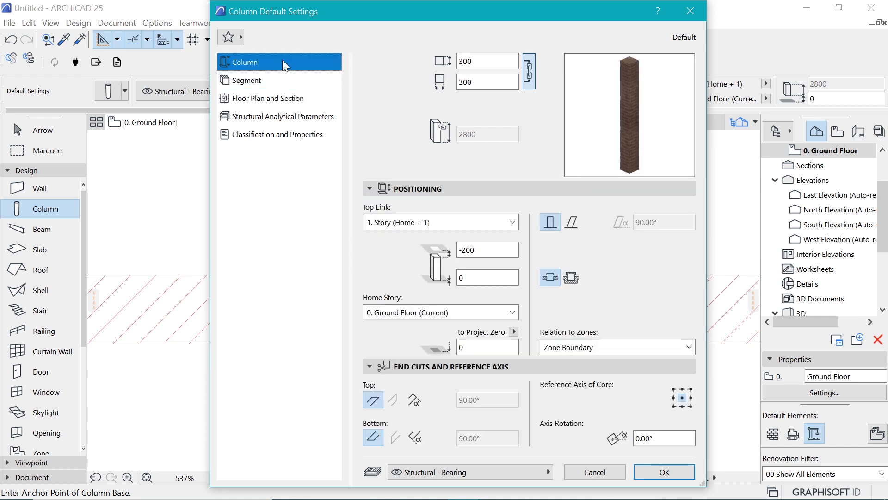
left_click_drag(472, 278, 428, 278)
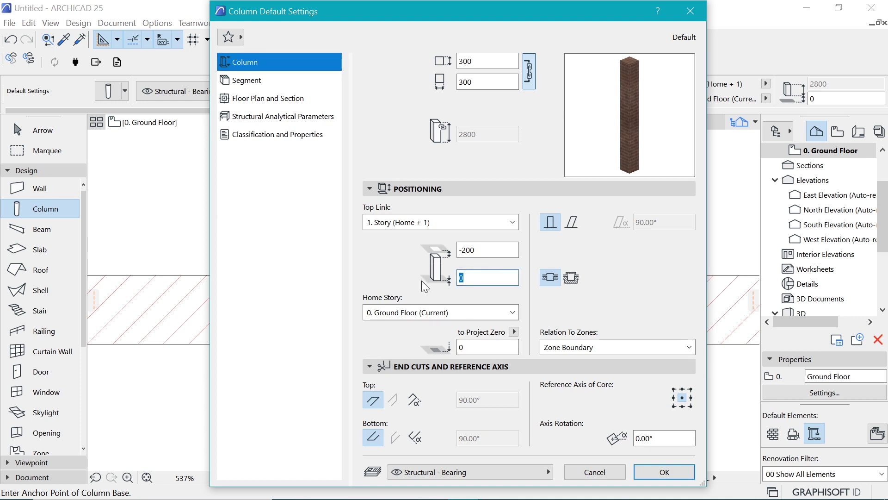
type("400")
left_click(486, 222)
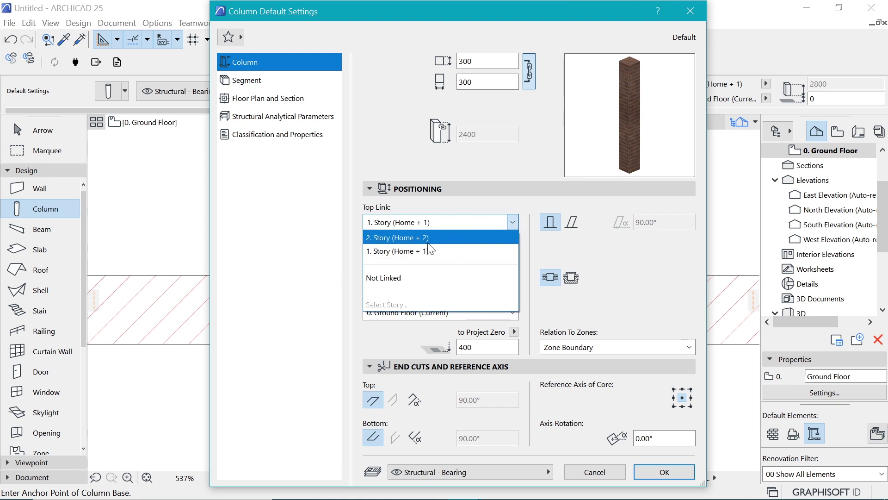
left_click(398, 278)
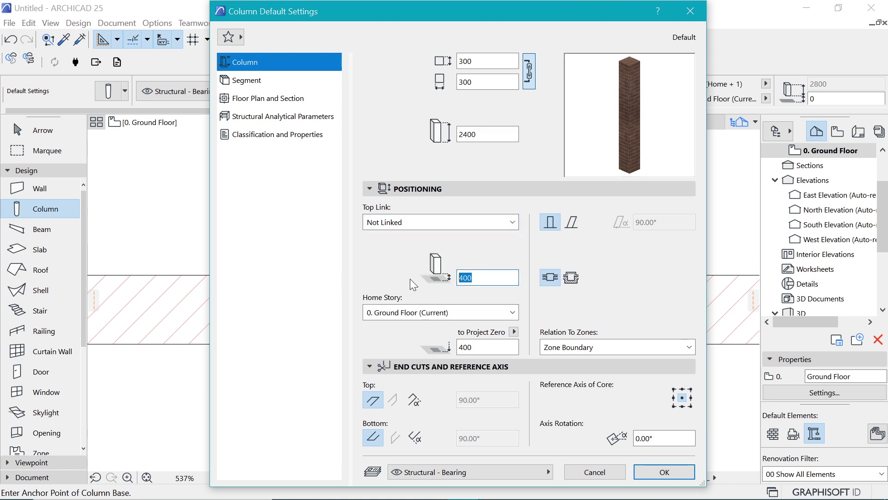
left_click(488, 134)
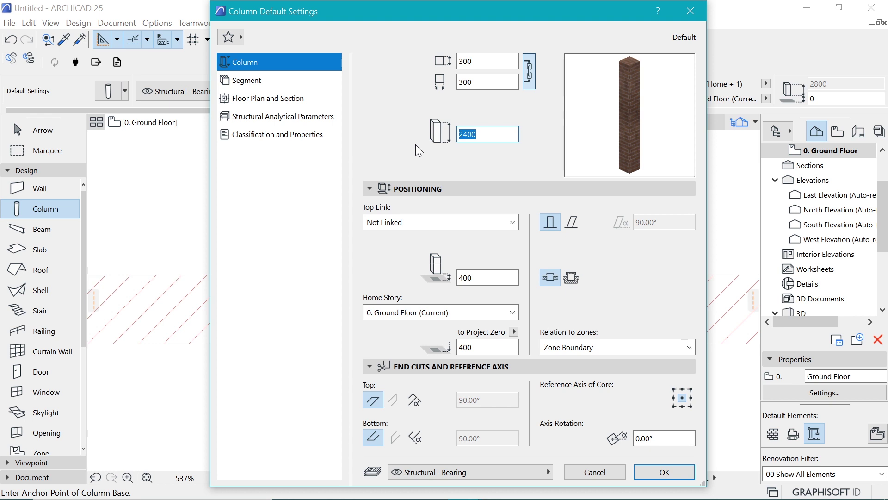
type("180")
left_click(674, 469)
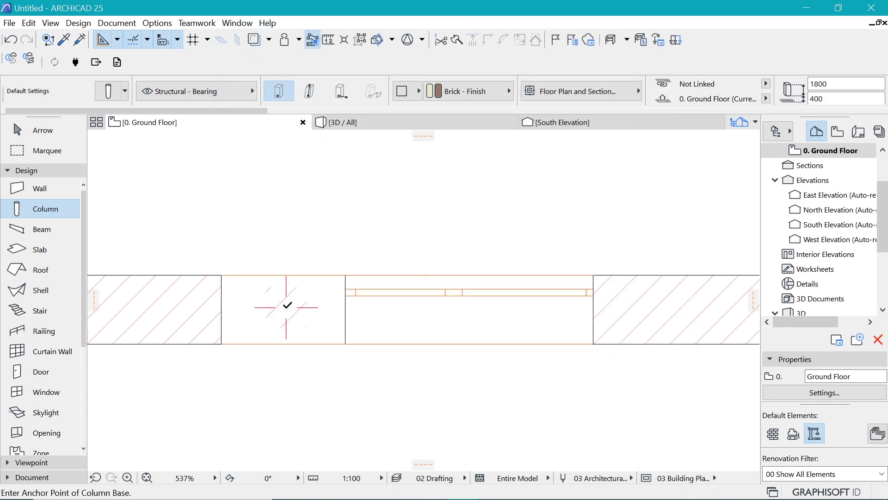
Step: Place the brick column in the empty part of the wall opening beside the window
left_click(287, 307)
scroll(266, 301, "up", 3)
key("ctrl+d")
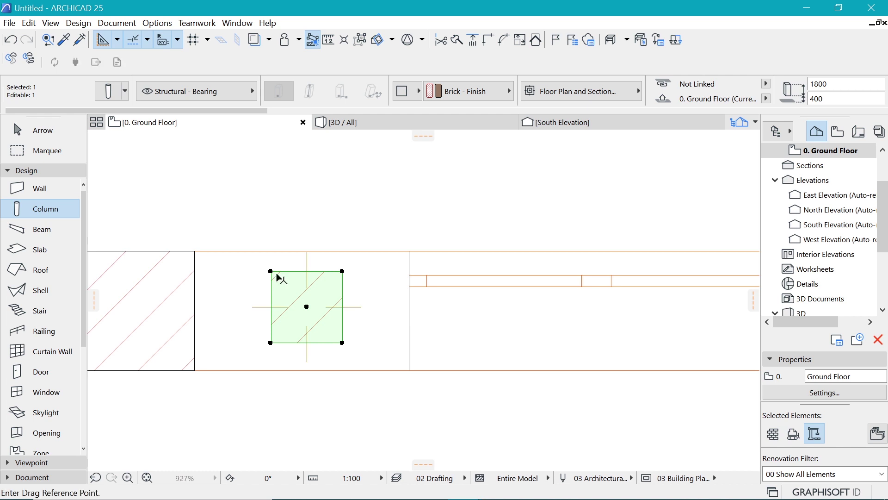
left_click(271, 271)
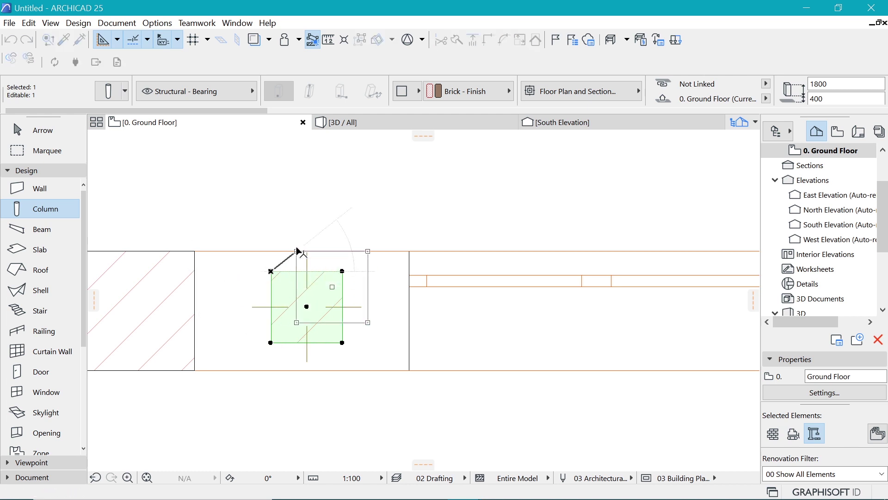
key("Escape")
Step: Measure the width of the empty opening along the lower wall face, from the wall end to the window's edge
key("m")
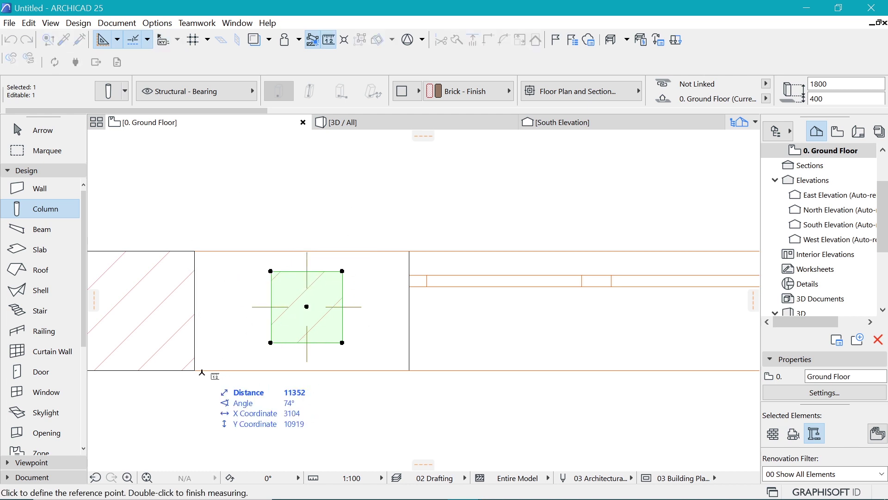
left_click(194, 370)
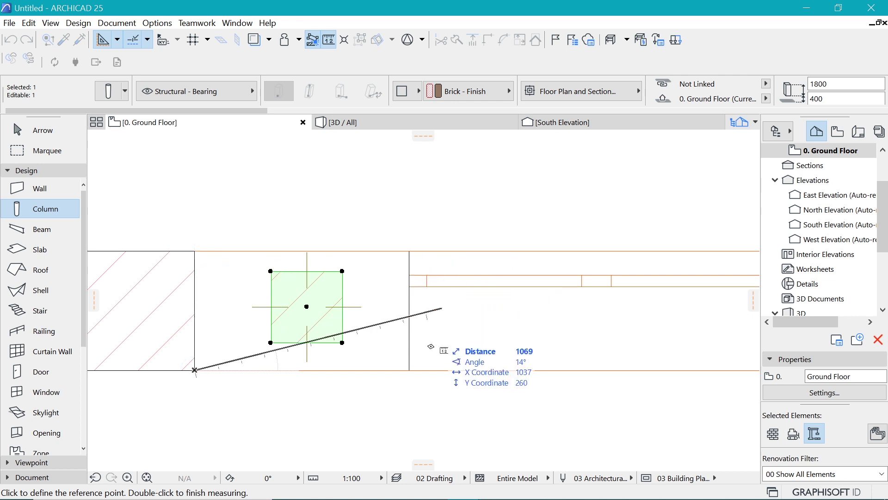
double_click(408, 370)
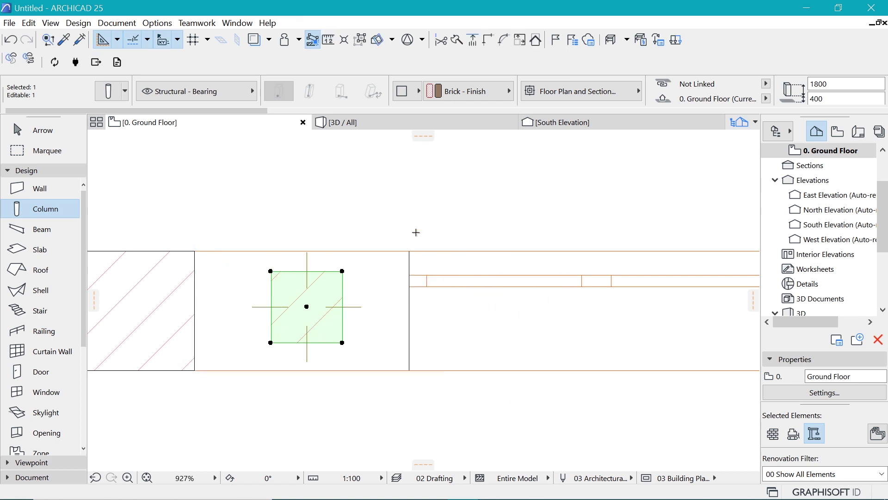
Step: Unlink the selected column's section dimensions and set them to 500 and 900
key("ctrl+t")
left_click(484, 61)
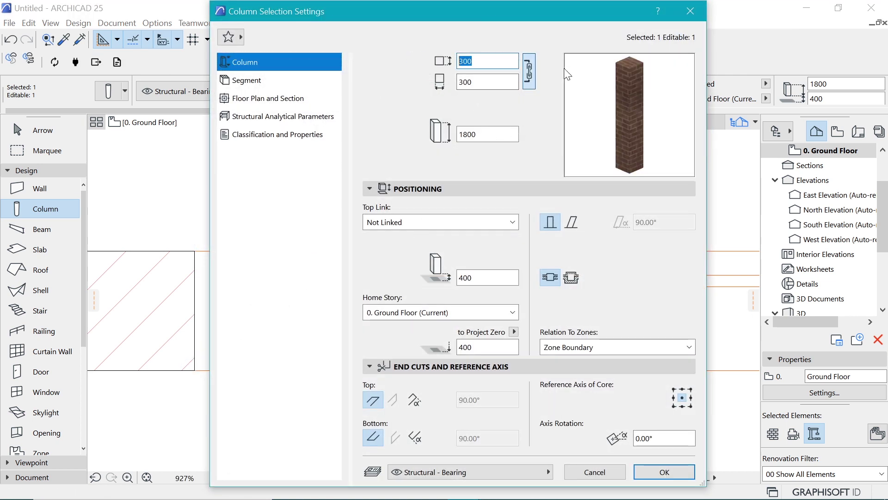
left_click_drag(499, 64, 370, 57)
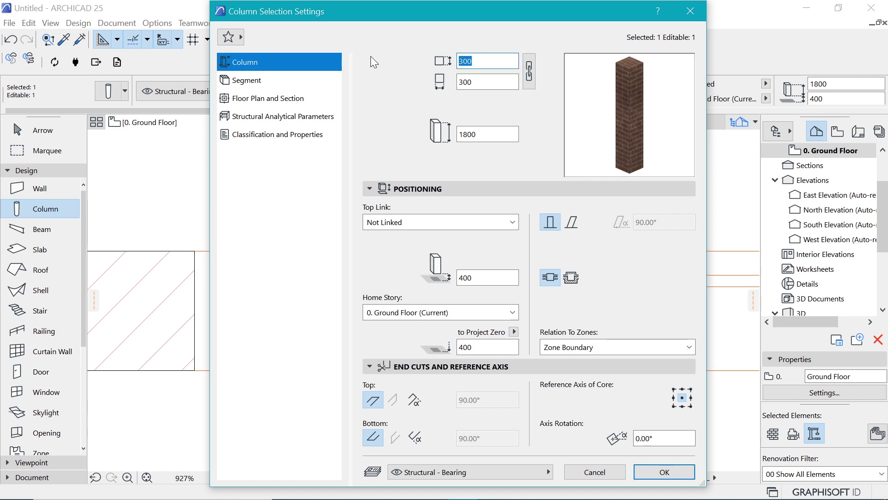
type("500")
key("Tab")
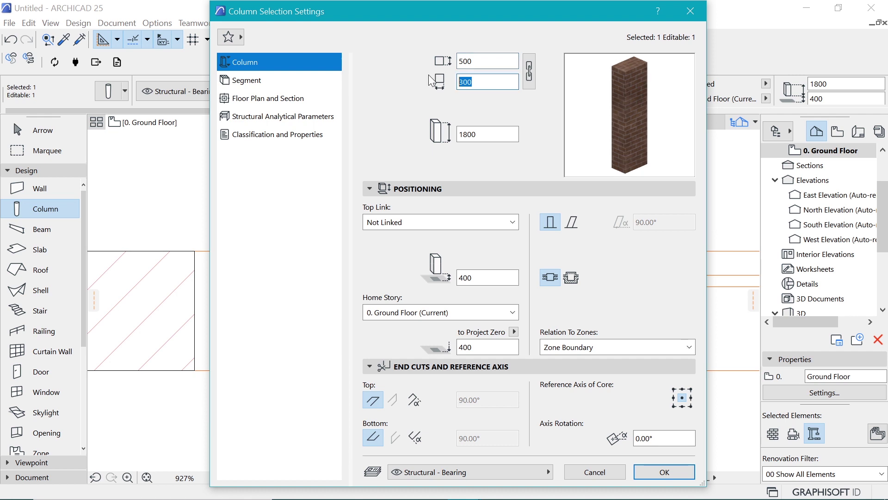
type("900")
key("Return")
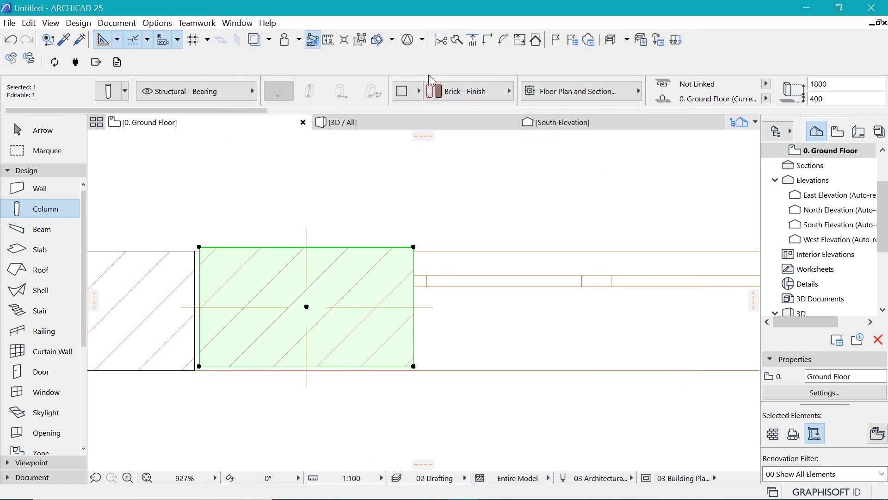
Step: Move the column by its lower left corner onto the wall's lower corner at the opening so it fills the gap
key("ctrl+d")
left_click(199, 366)
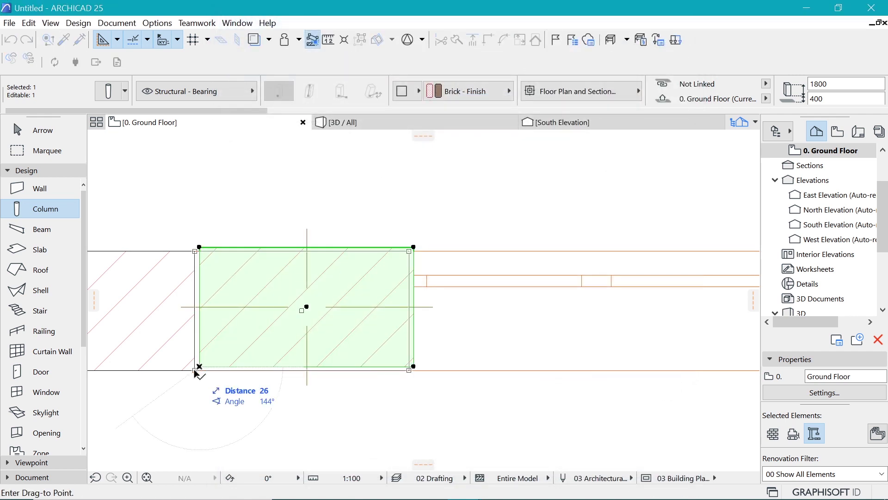
left_click(194, 370)
scroll(289, 288, "down", 4)
scroll(232, 277, "up", 4)
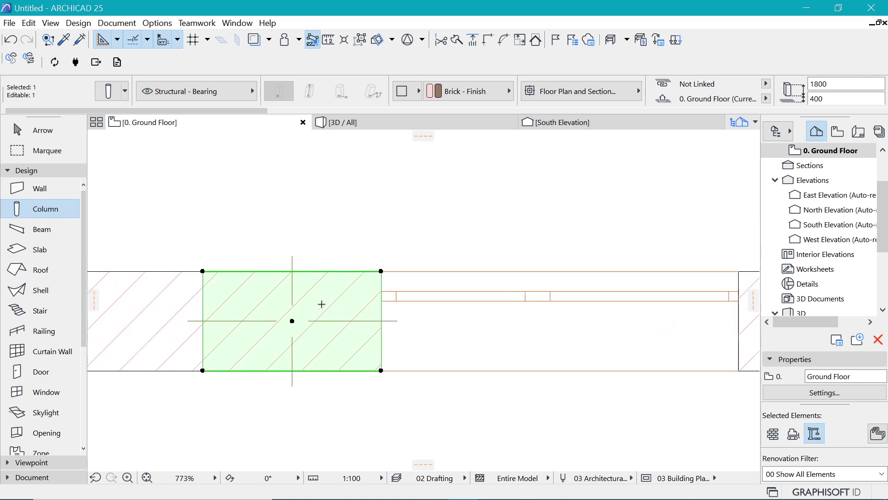
scroll(217, 301, "up", 2)
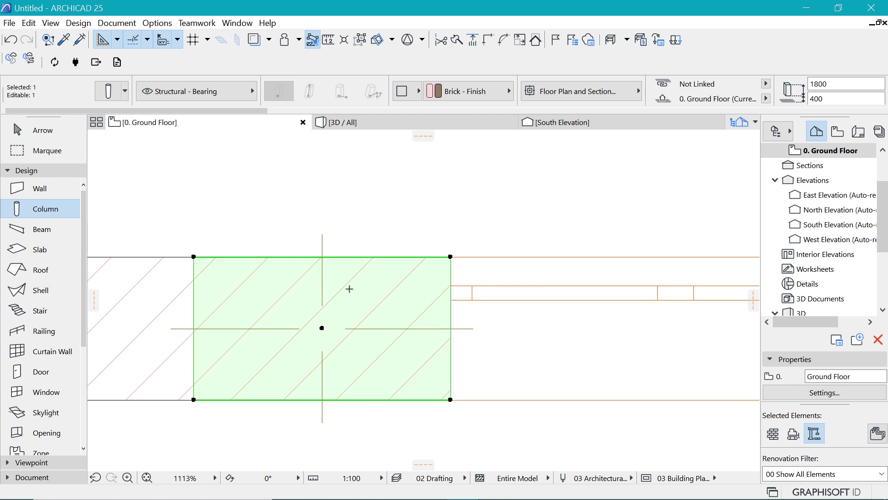
Step: Change the column's floor plan symbol type from Crosshair to Plain
key("ctrl+t")
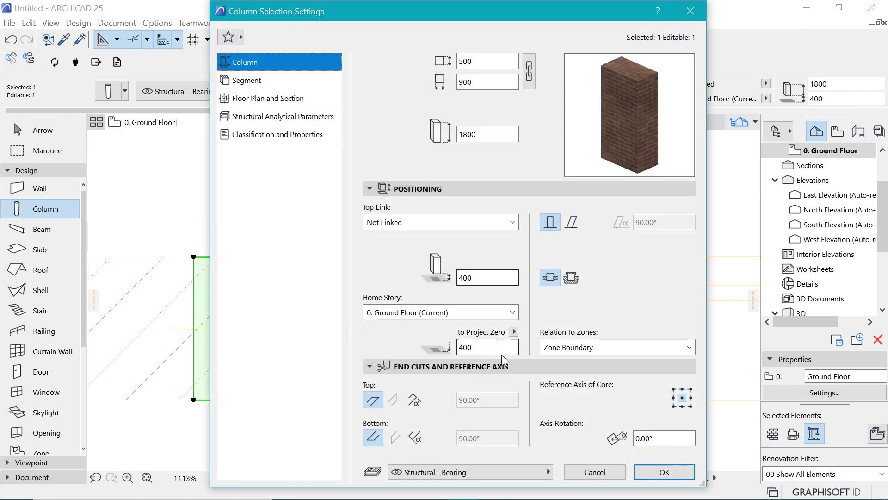
left_click(279, 99)
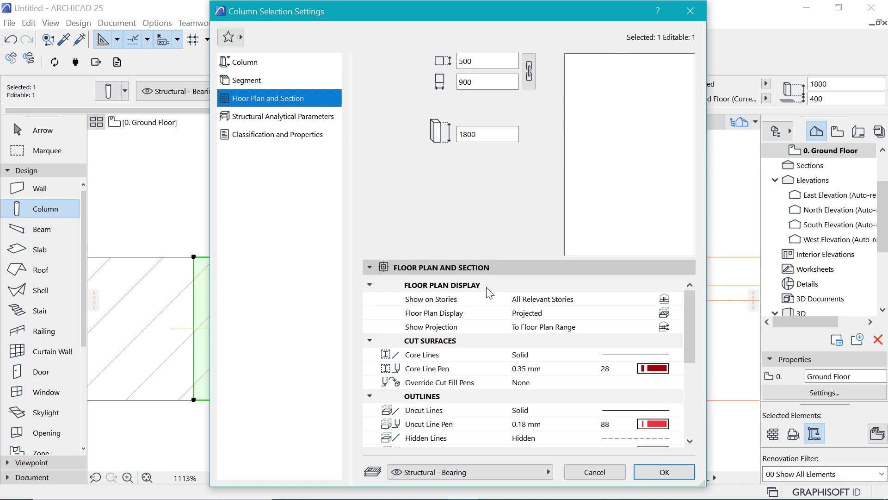
scroll(604, 362, "down", 3)
left_click(663, 395)
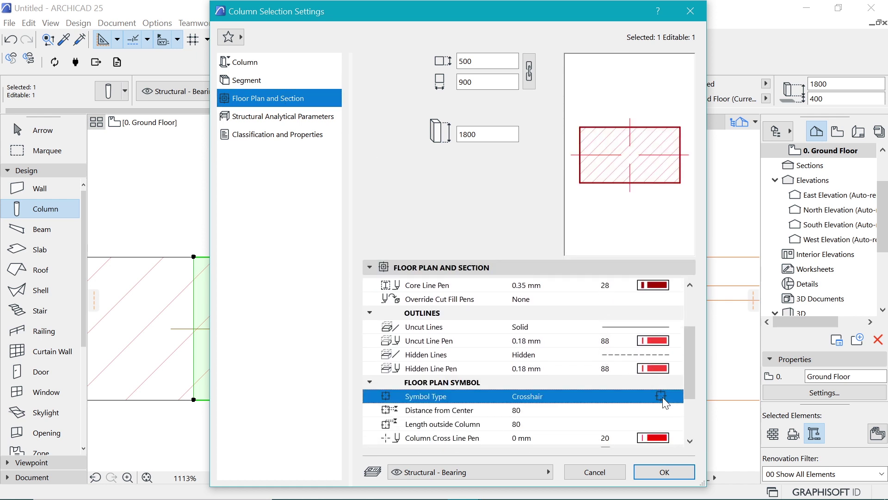
left_click(677, 396)
left_click(720, 397)
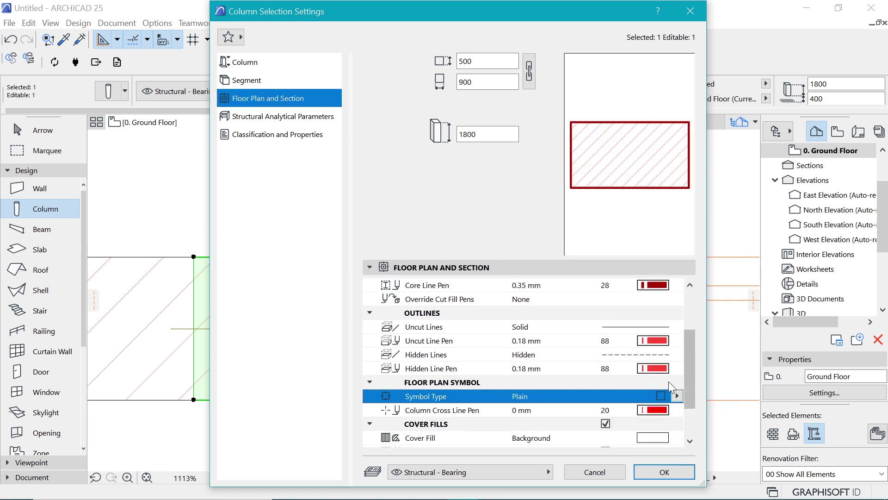
left_click(664, 471)
Step: In the 3D view, stretch the column's top up to the opening's upper edge, giving a height of 2000
scroll(334, 318, "down", 3)
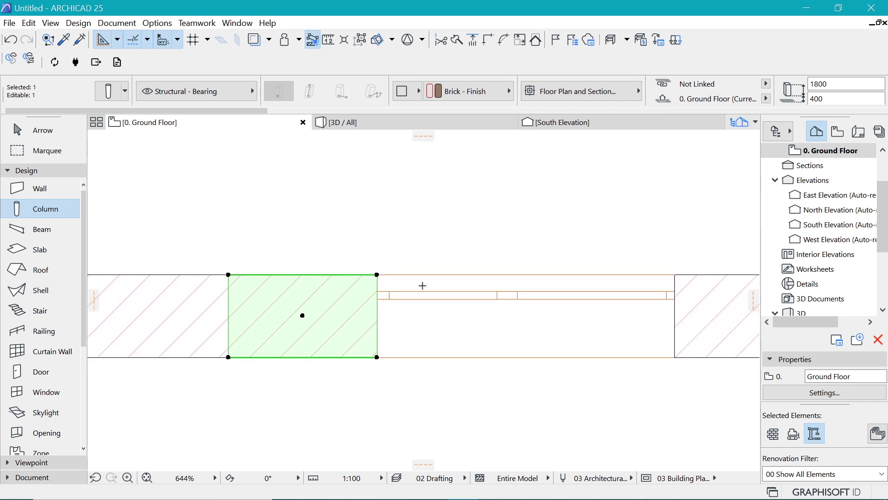
scroll(390, 281, "down", 5)
scroll(391, 281, "up", 4)
scroll(360, 281, "up", 2)
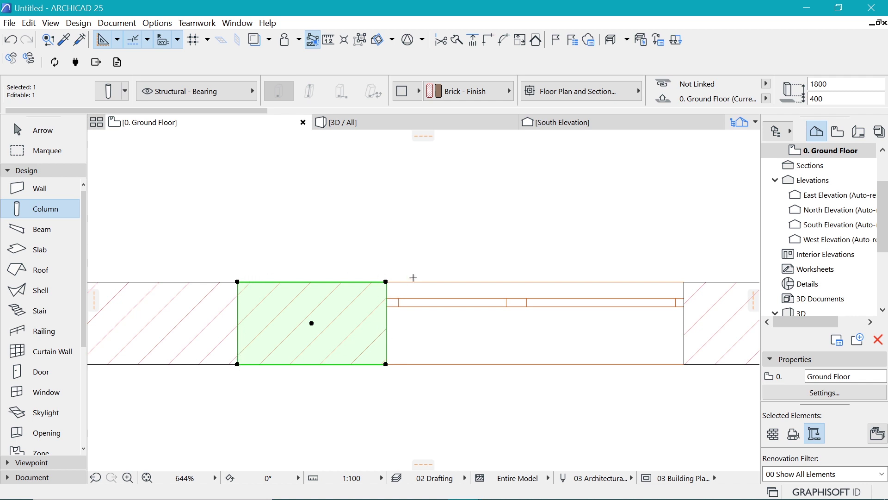
left_click(406, 122)
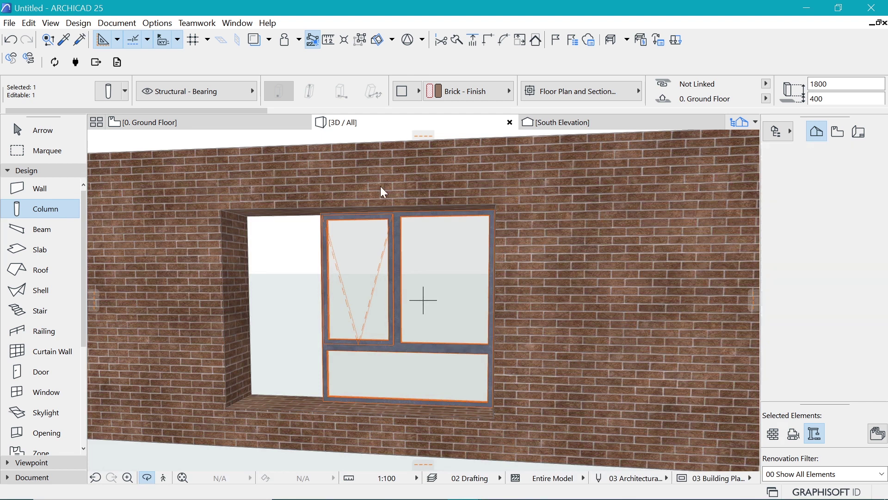
middle_click_drag(332, 241, 363, 226, "shift")
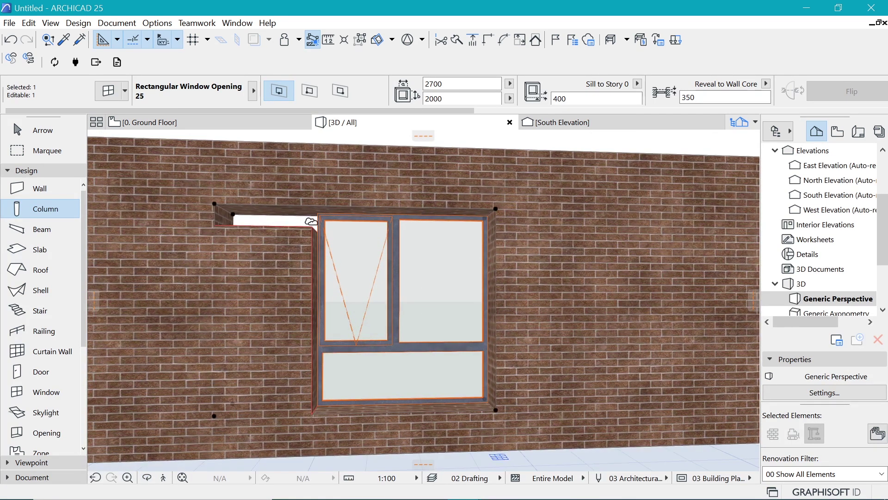
key("Escape")
left_click(307, 233, "shift")
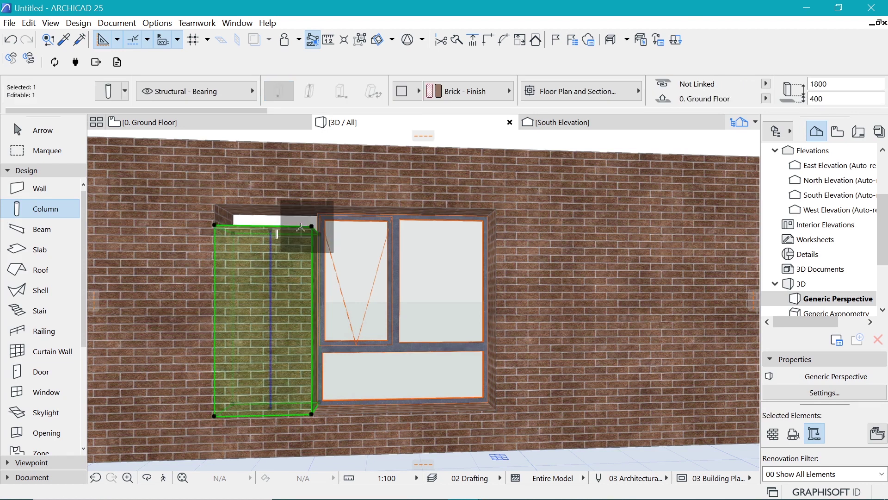
left_click(276, 233)
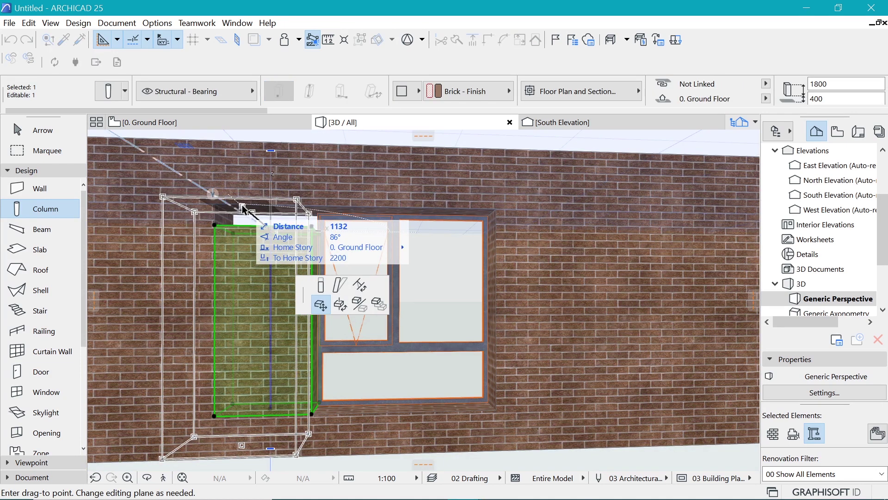
left_click(327, 282)
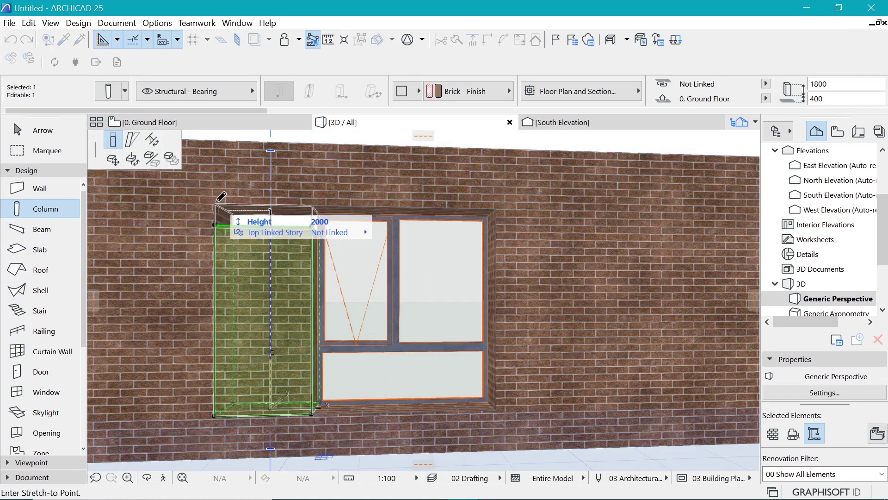
left_click(216, 204)
mouse_move(386, 222)
middle_mouse_down("shift")
mouse_move(362, 209)
mouse_move(395, 207)
middle_mouse_up("shift")
left_click_drag(395, 208, 388, 200)
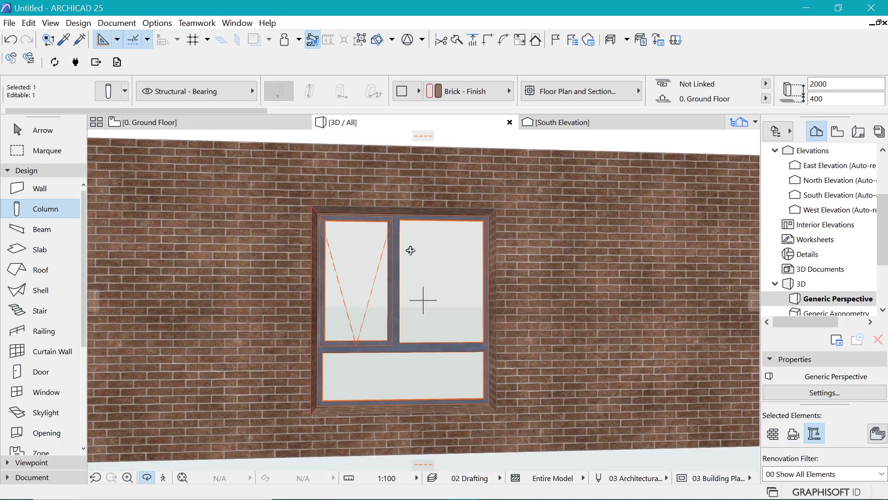
left_click_drag(410, 250, 298, 232)
key("Escape")
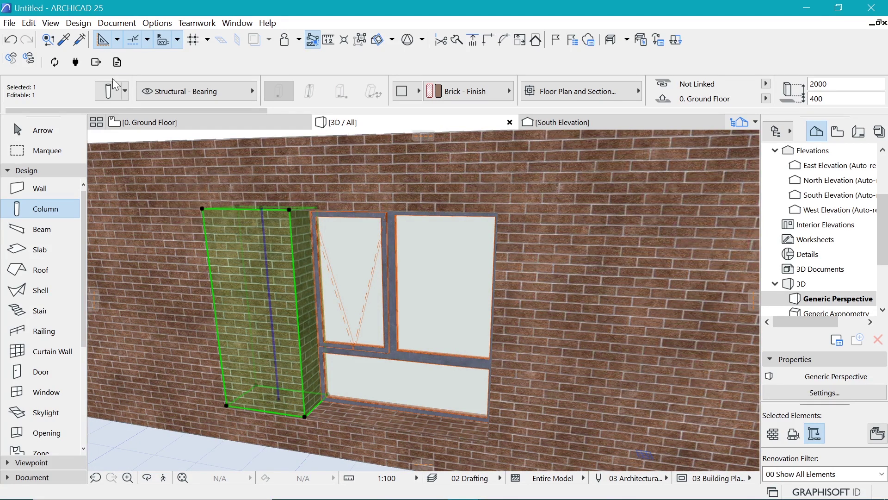
key("Delete")
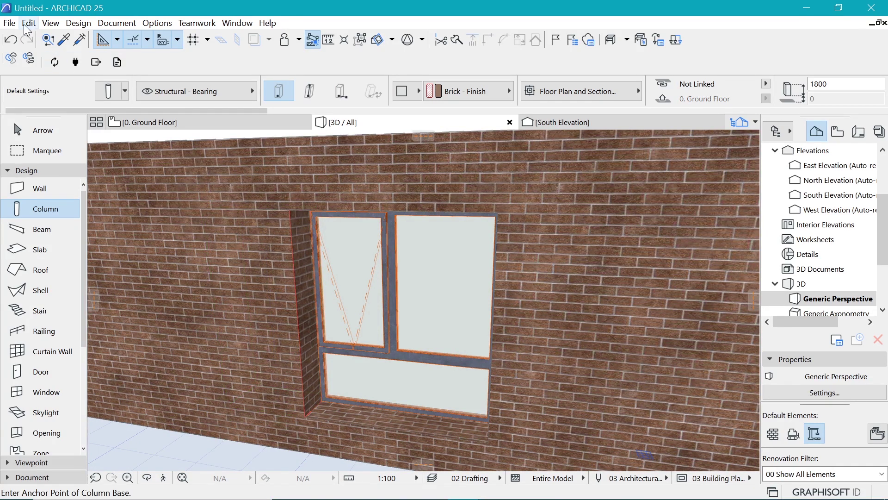
Step: Create a new complex profile named "01 niche"
left_click(157, 22)
mouse_move(208, 38)
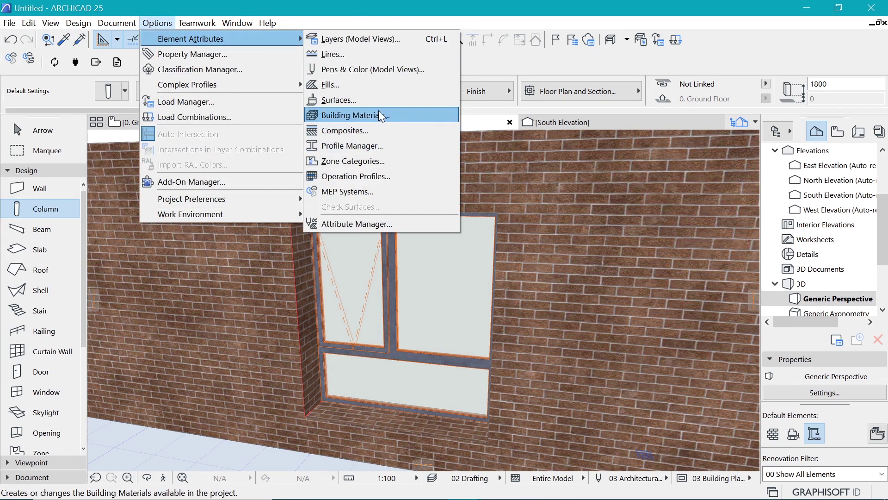
left_click(365, 144)
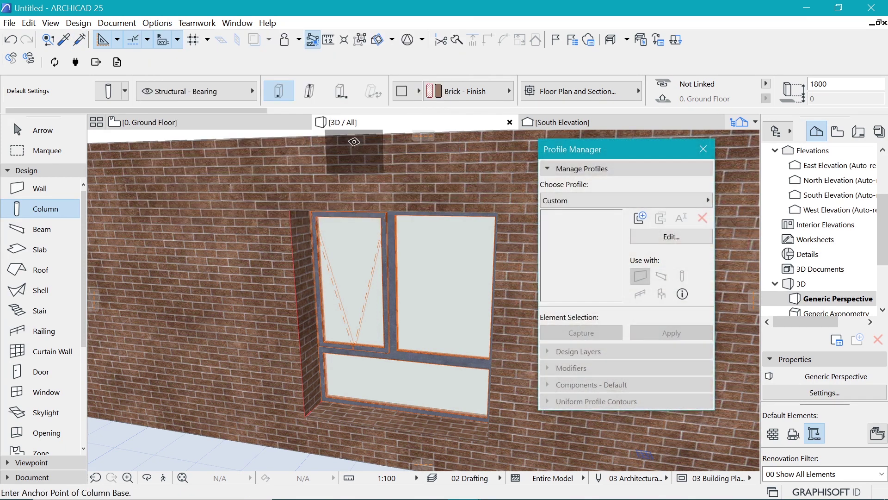
left_click(640, 219)
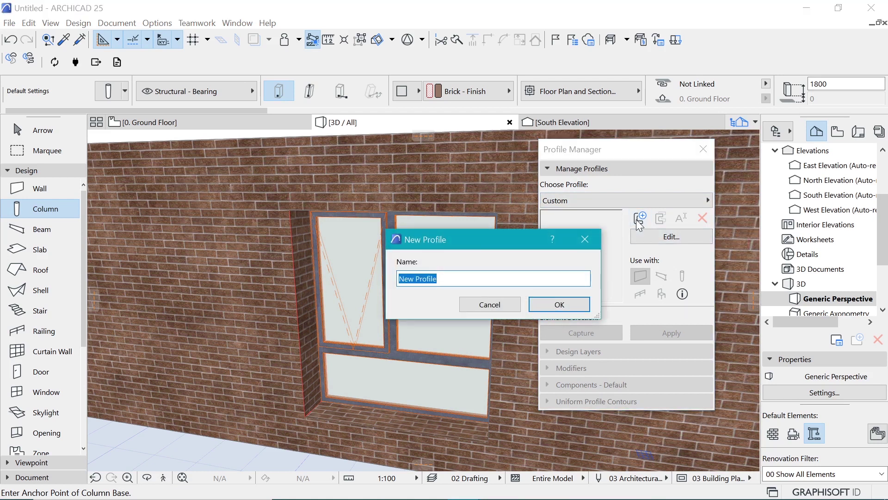
type("01 niche")
left_click(583, 305)
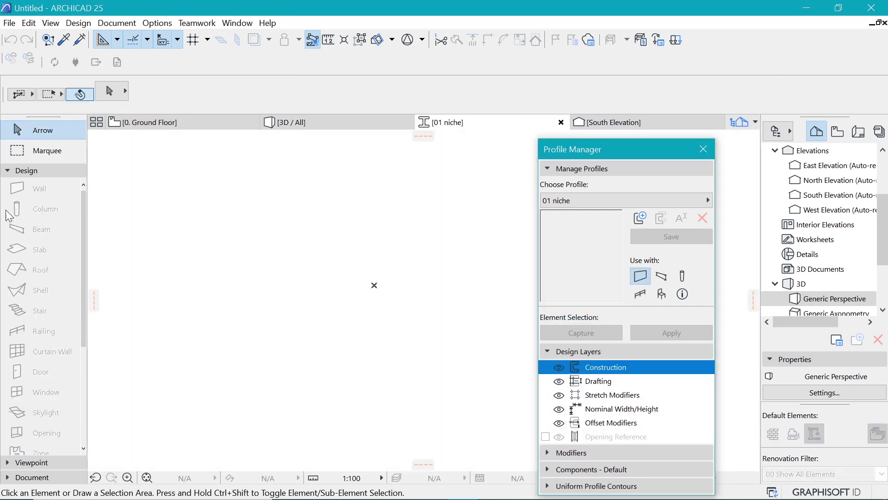
Step: Draw a rectangular Brick - Finish fill starting at the profile origin, 500 high and 900 wide
left_click(34, 173)
left_click(32, 200)
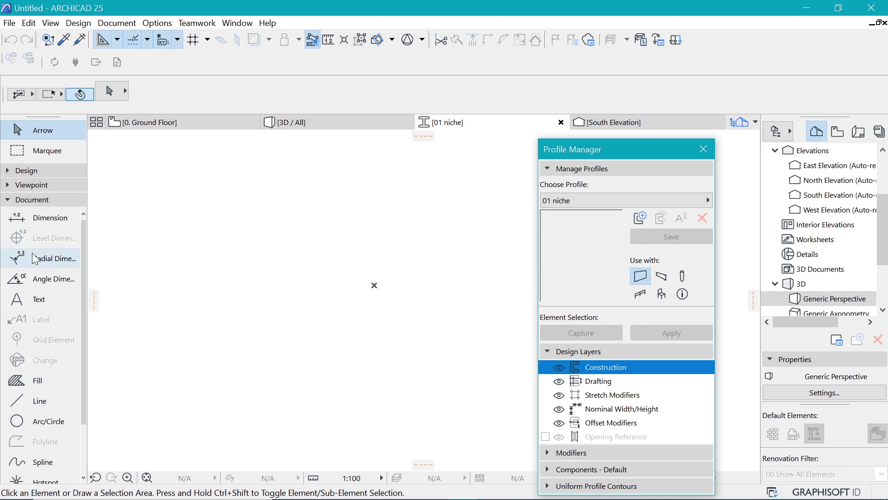
left_click(37, 380)
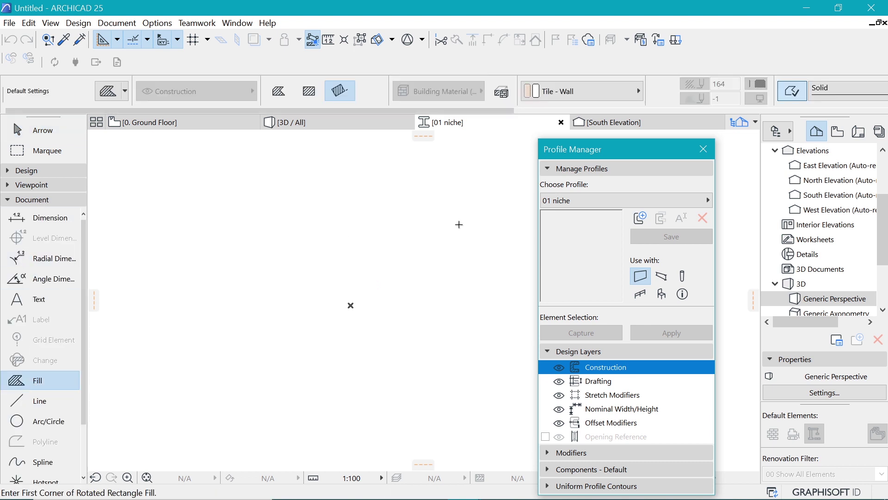
left_click(550, 91)
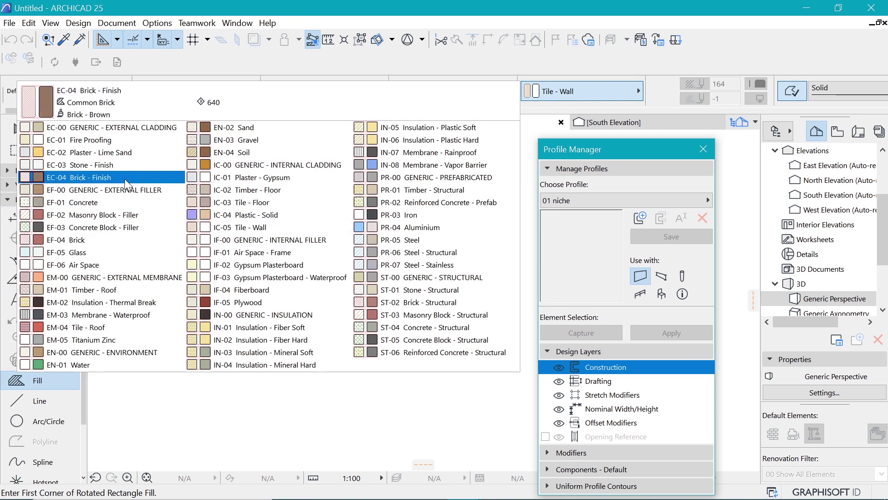
left_click(126, 177)
left_click(350, 305)
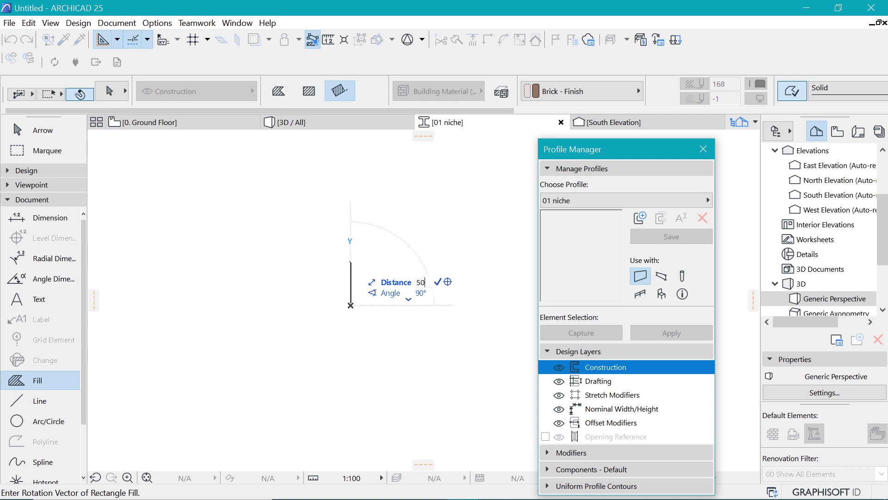
left_click(351, 246)
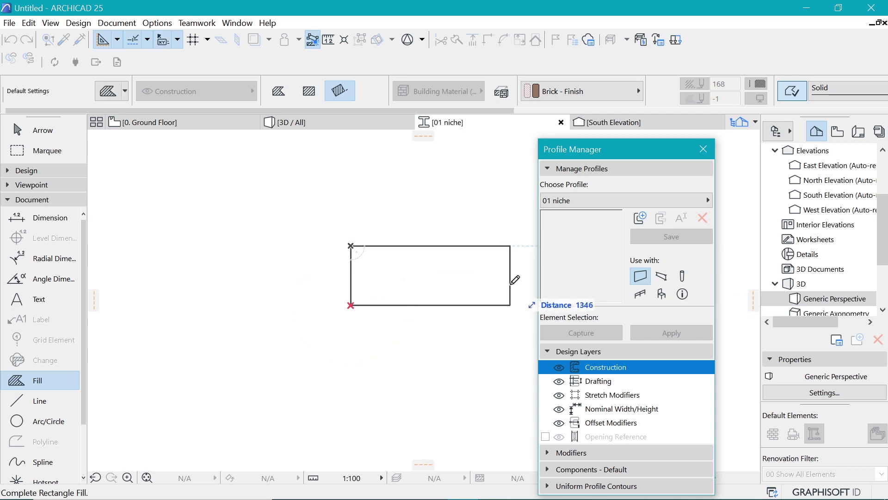
type("900")
key("Return")
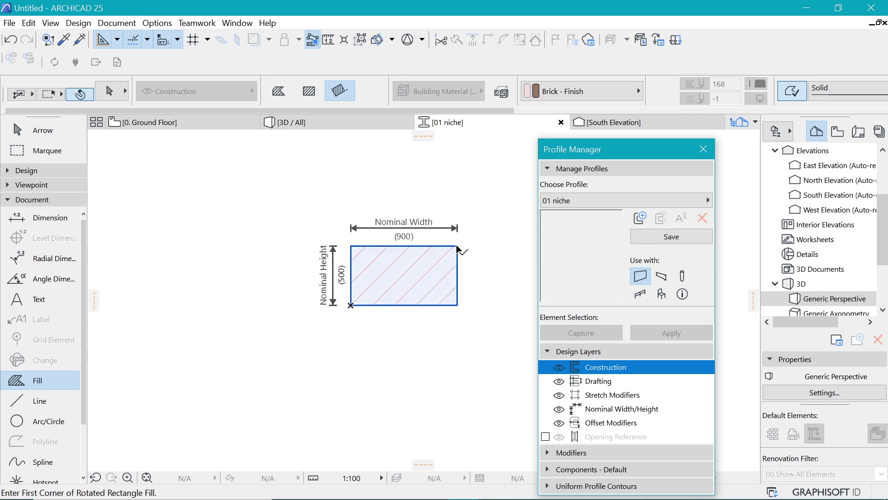
Step: Move the rectangular fill by its left and top edge midpoints so that it is centred on the profile origin
left_click(457, 245, "shift")
left_click_drag(457, 246, 352, 300)
key("Escape")
scroll(391, 255, "up", 2)
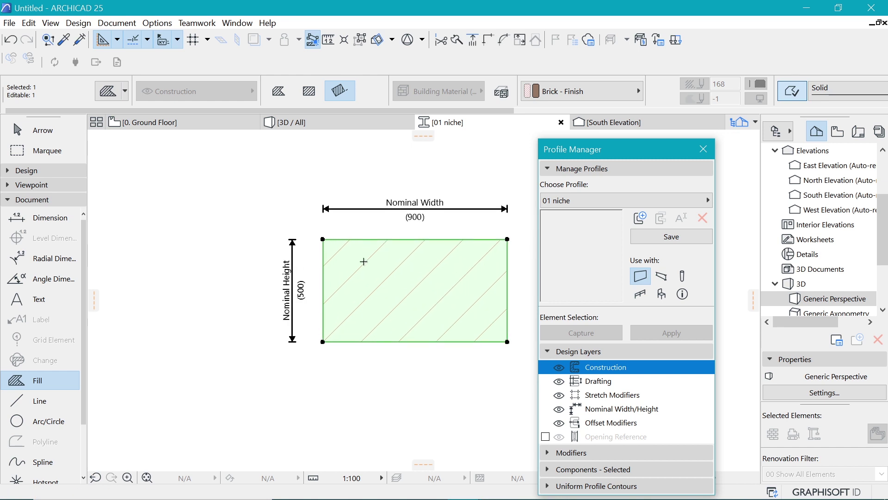
scroll(329, 244, "down", 2)
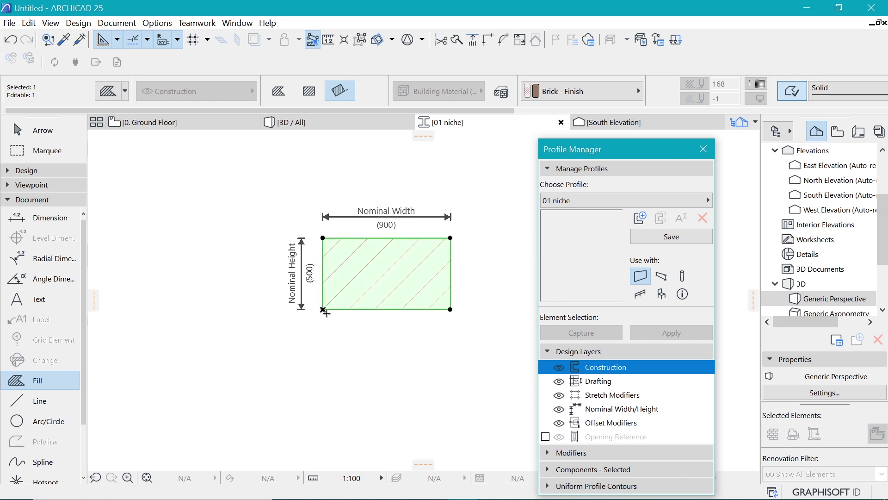
key("ctrl+d")
left_click(323, 273)
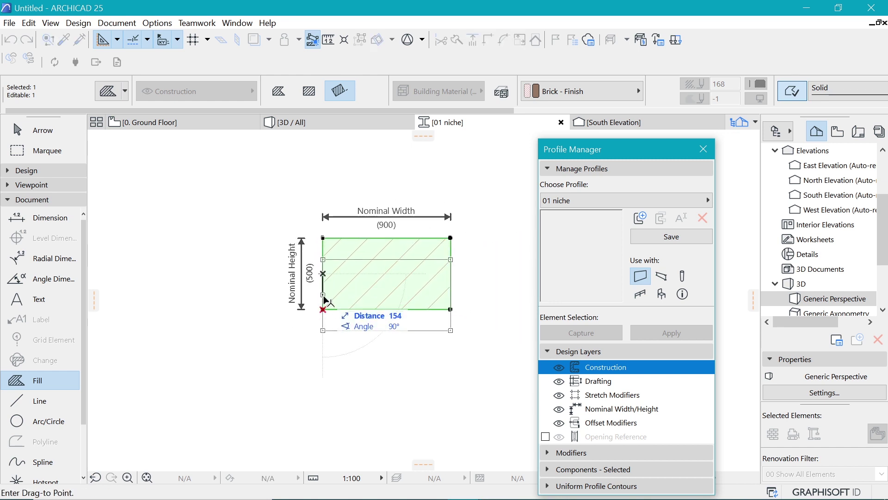
left_click(323, 309)
key("ctrl+d")
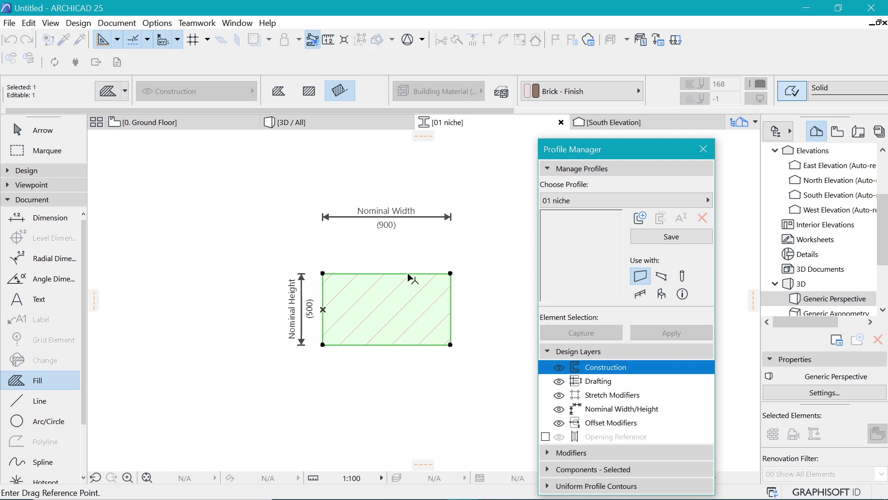
left_click(387, 273)
left_click(323, 309)
Step: Move the Nominal Height dimension line clear of the fill, to its left side
scroll(326, 306, "up", 3)
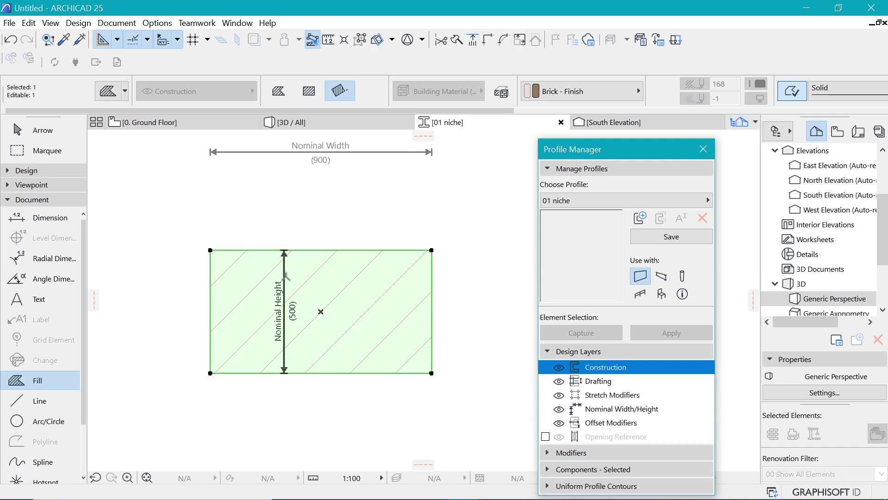
left_click(284, 276)
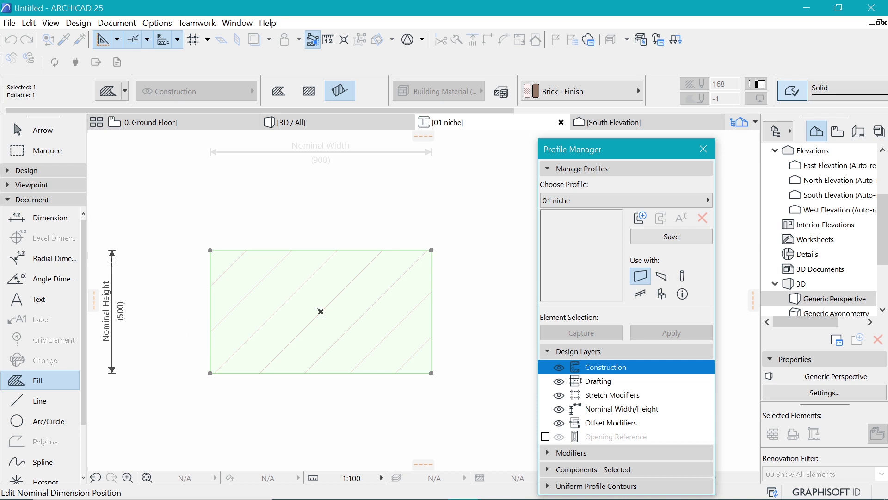
left_click(112, 276)
key("Escape")
scroll(384, 301, "down", 2)
middle_click_drag(375, 274, 393, 299)
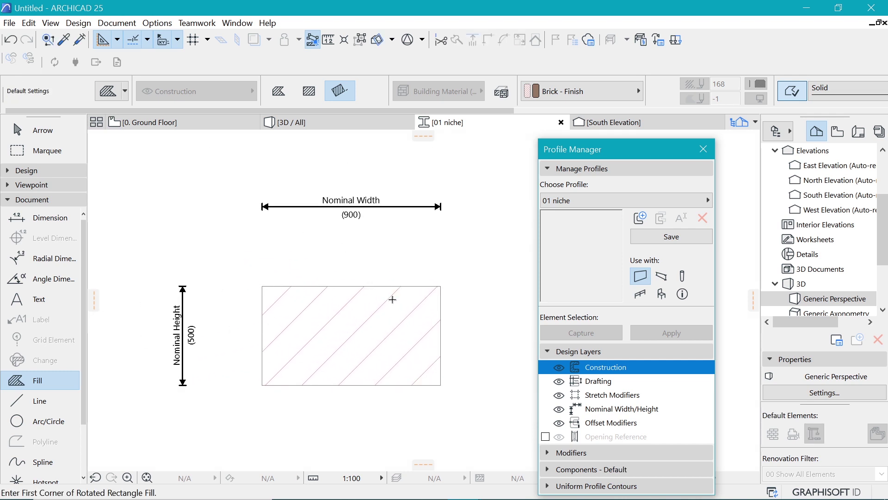
Step: Move the fill's lower right corner to 200 below the upper right corner, making the lower edge slanted
left_click(411, 323, "shift")
scroll(437, 320, "up", 2)
left_click(446, 418)
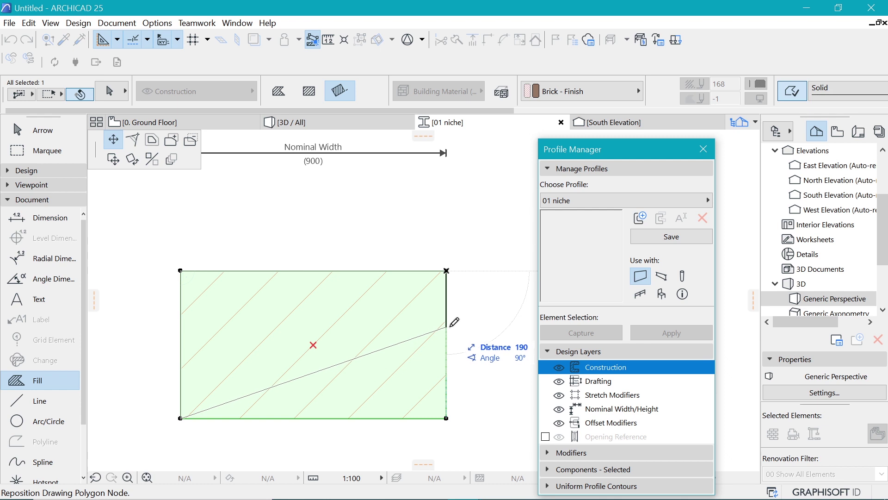
key("Tab")
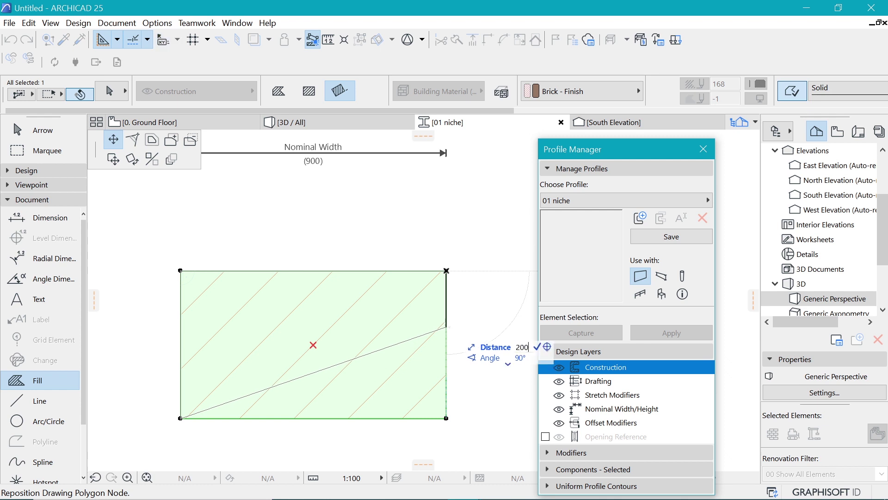
key("Return")
key("Escape")
scroll(341, 310, "down", 4)
scroll(313, 301, "up", 2)
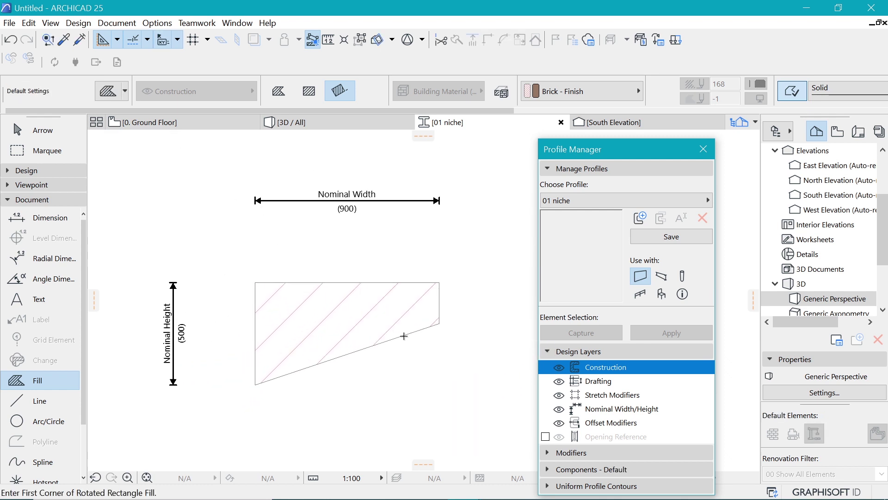
Step: Make the 01 niche profile available for columns and save it
left_click(682, 276)
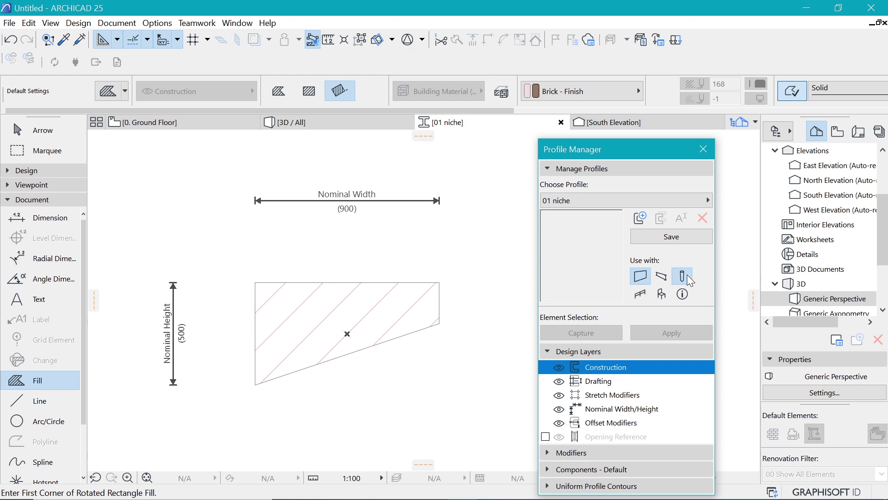
left_click(676, 238)
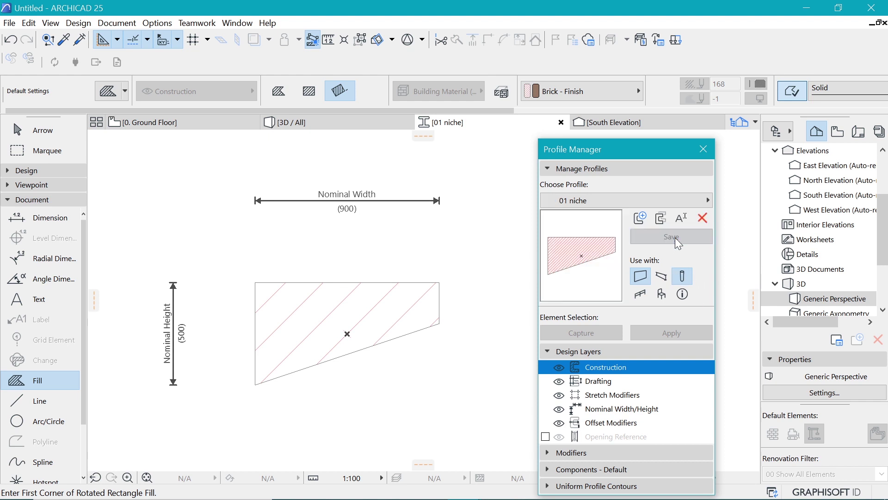
Step: In the 3D view, change the brick column beside the window to the custom 01 niche profile
left_click(236, 124)
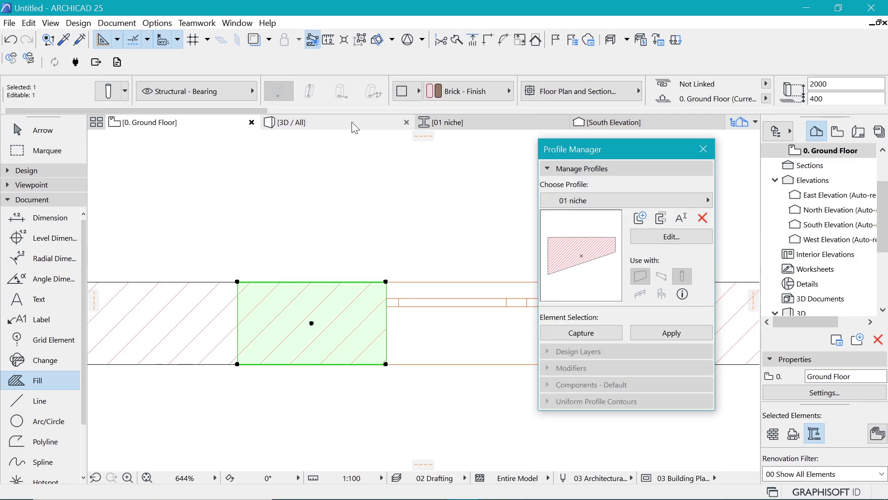
left_click(352, 122)
key("Escape")
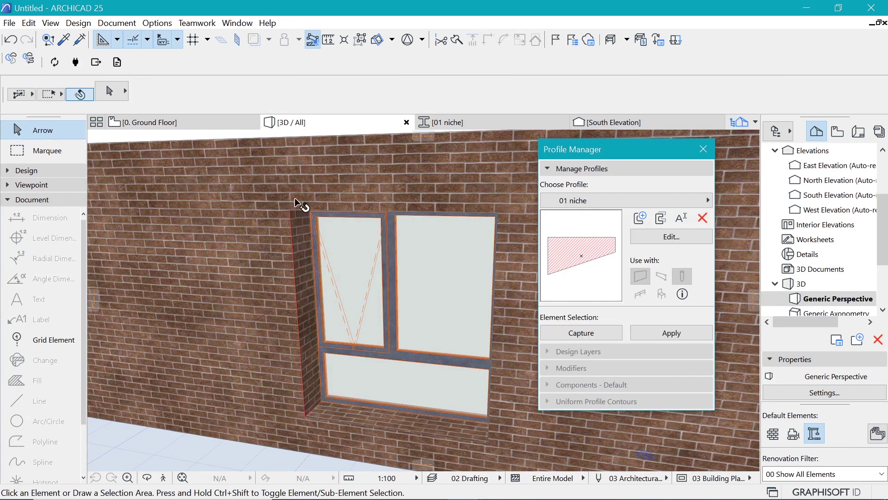
left_click(292, 242)
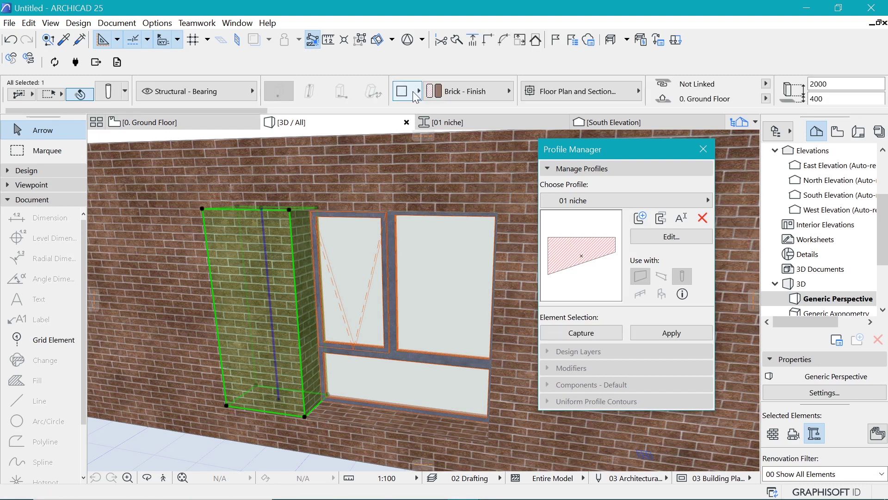
left_click(411, 96)
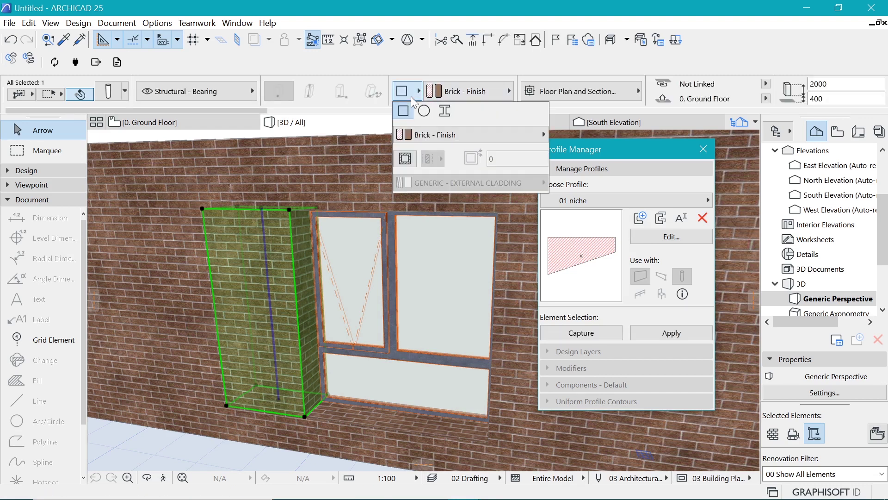
left_click(445, 114)
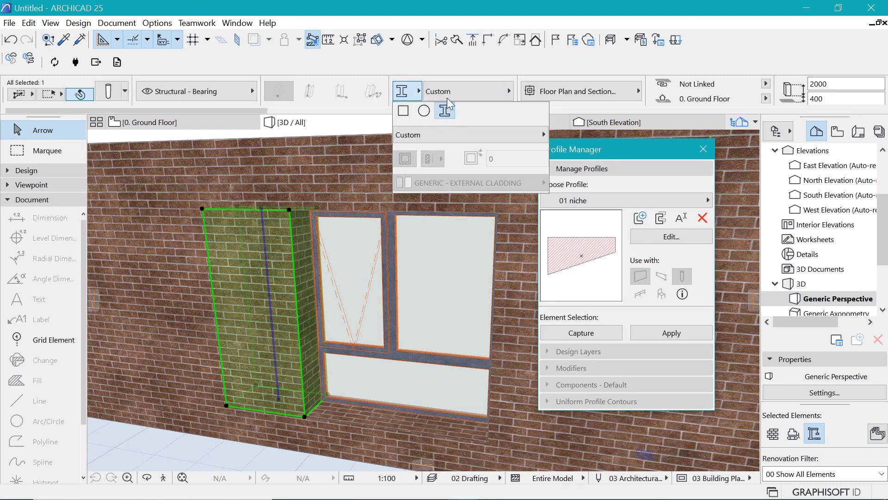
left_click(461, 91)
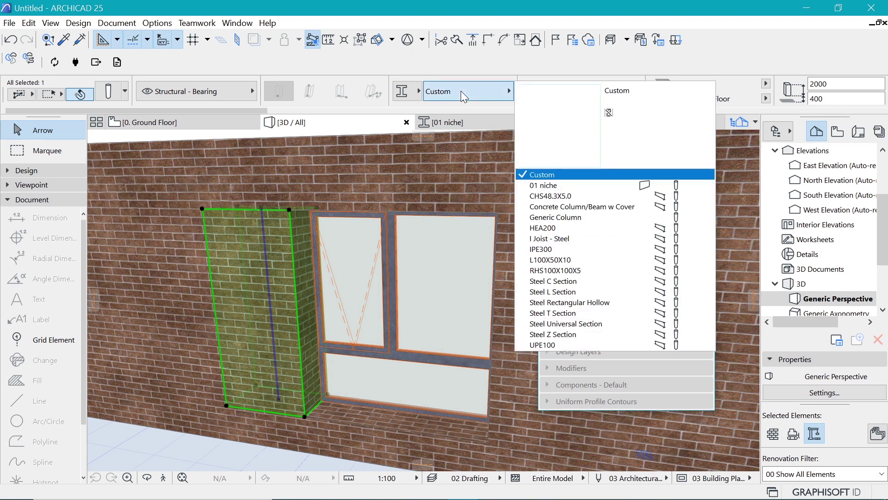
left_click(551, 185)
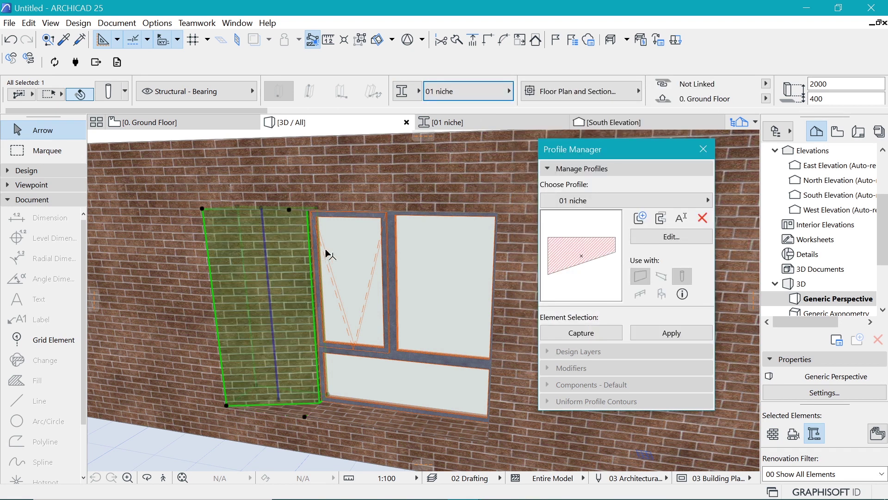
Step: Set the niche column's Uncut Line Pen to 61 in its floor plan and section settings
middle_click_drag(291, 310, 333, 244, "shift")
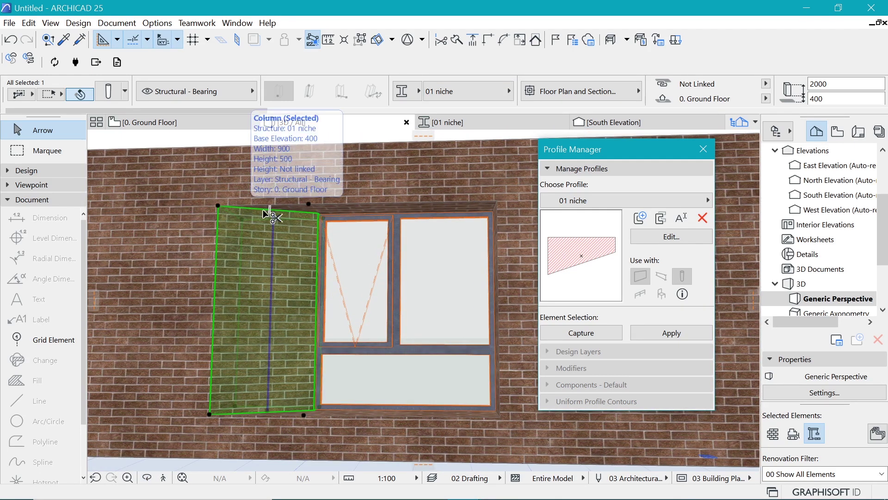
double_click(239, 214)
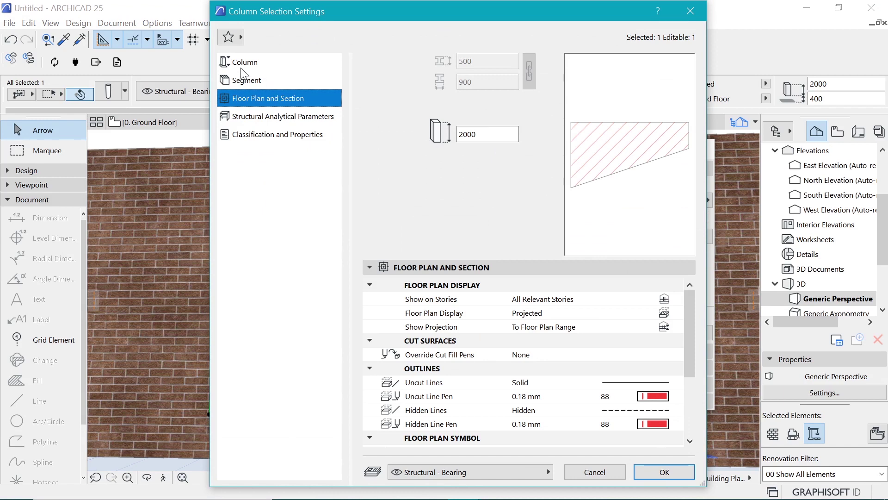
scroll(411, 389, "down", 3)
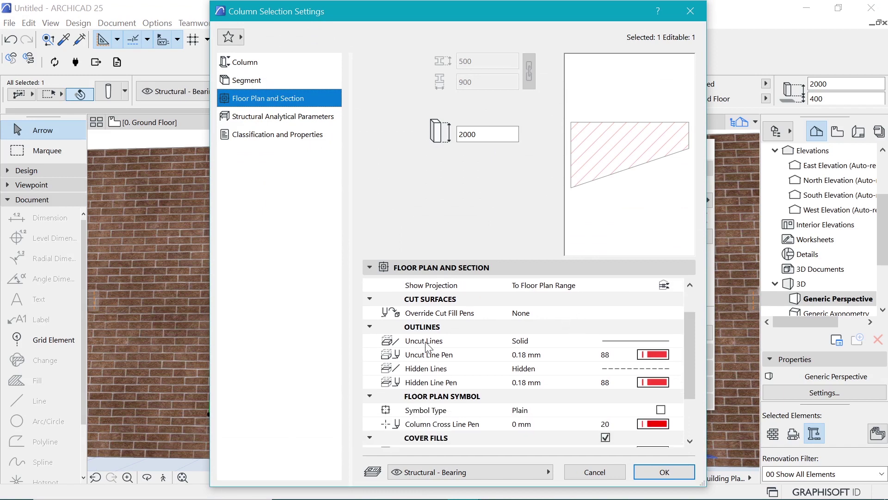
left_click(653, 354)
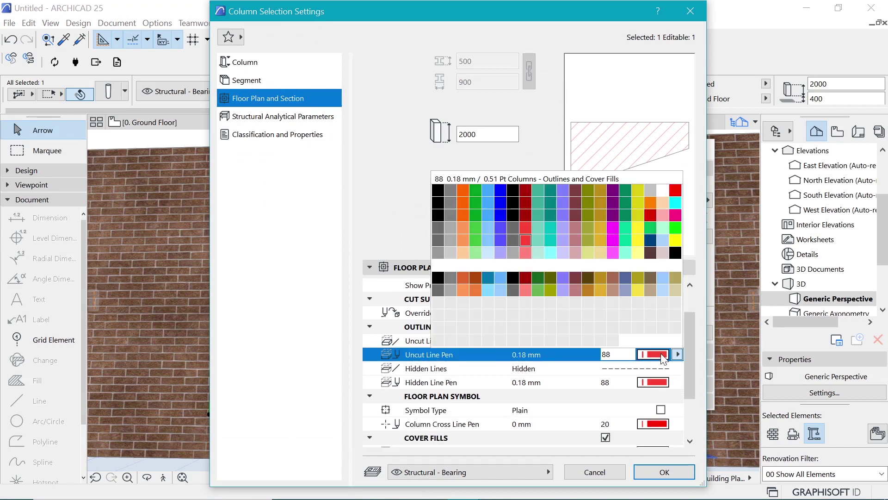
left_click(437, 240)
left_click(664, 470)
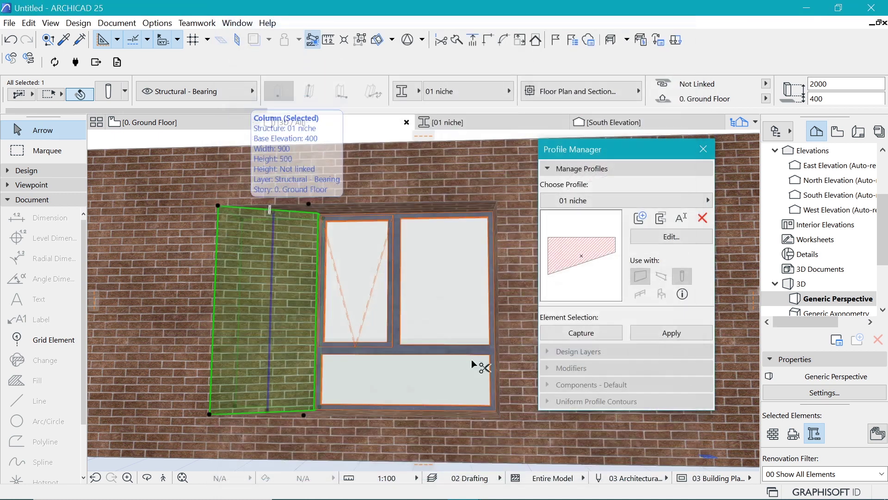
scroll(300, 241, "up", 3)
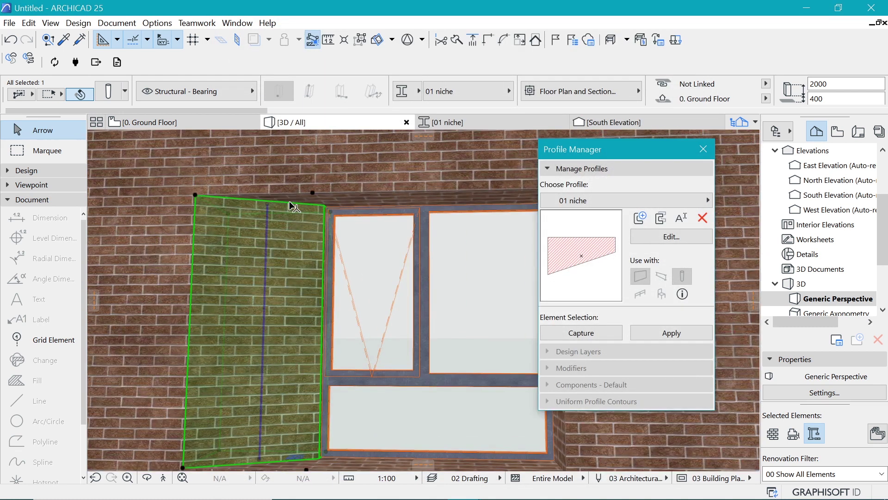
key("Escape")
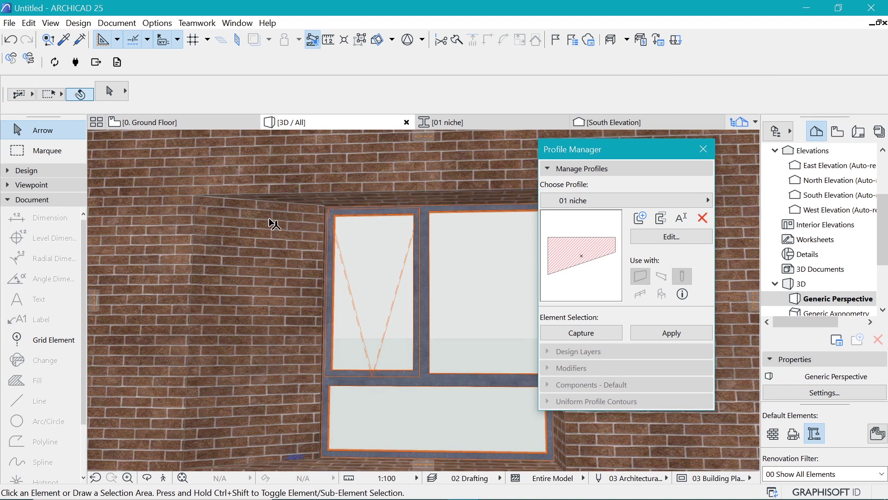
Step: Add a sill of the Stone Sill type to the rectangular window opening around the window
scroll(274, 222, "down", 2)
middle_click_drag(422, 357, 394, 326, "shift")
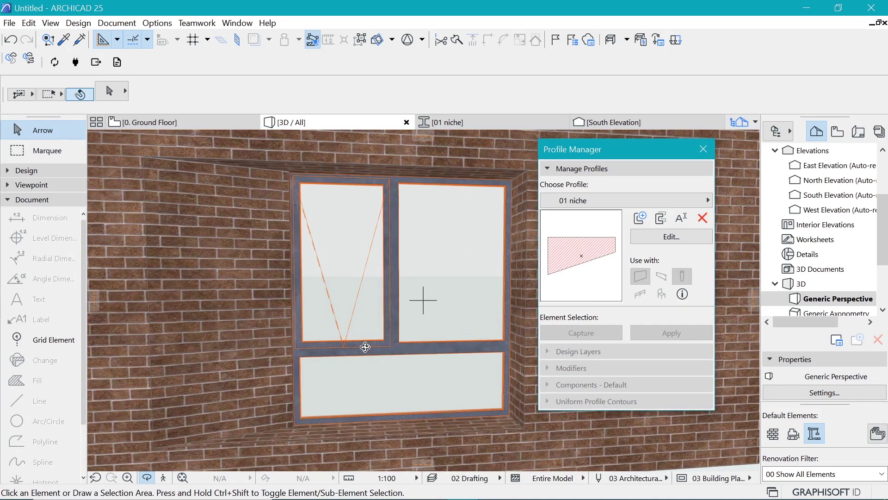
middle_click_drag(365, 331, 361, 331, "shift")
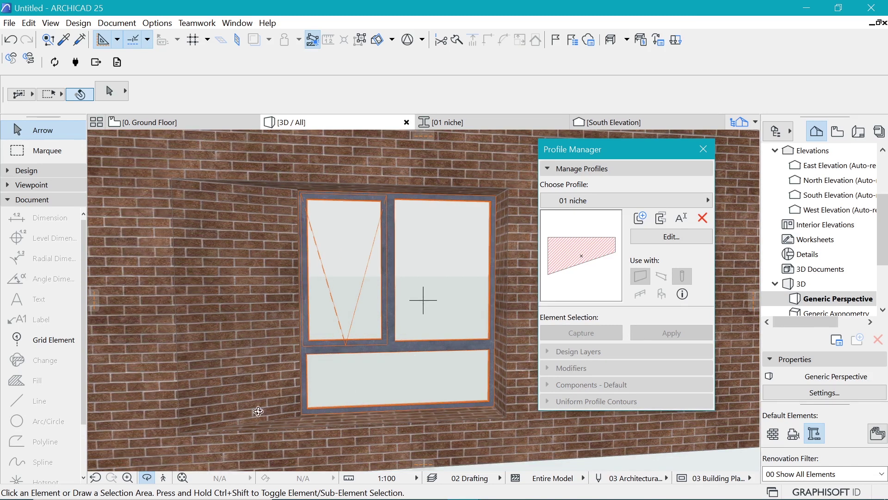
left_click(180, 434)
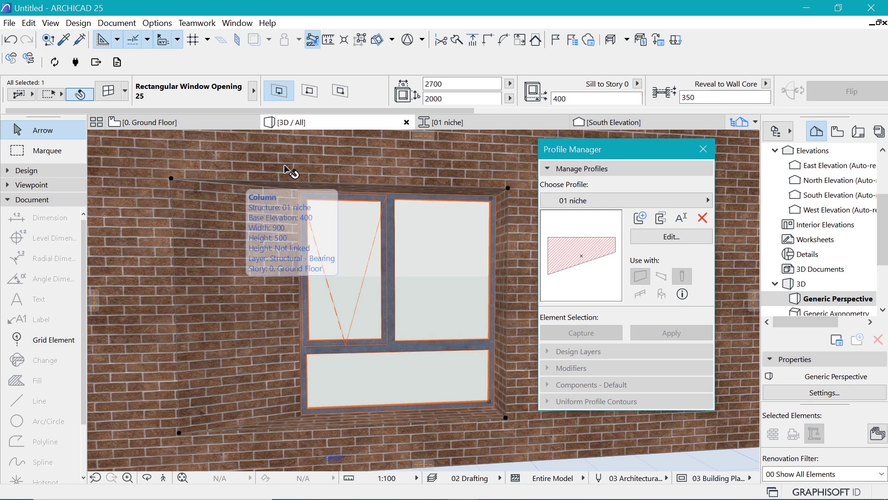
key("ctrl+t")
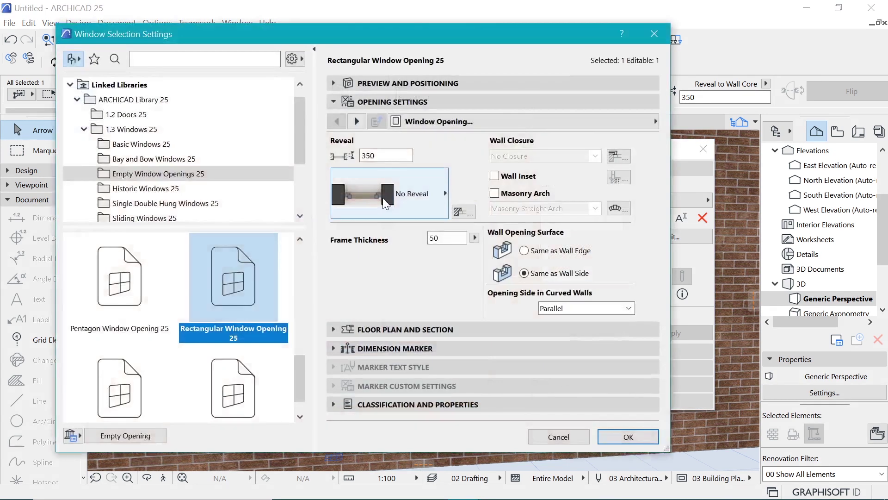
left_click(611, 121)
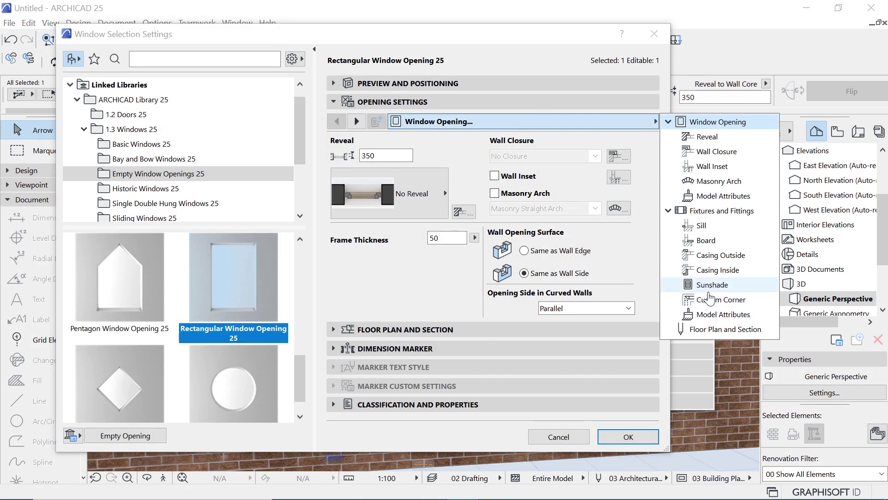
left_click(701, 226)
left_click(333, 147)
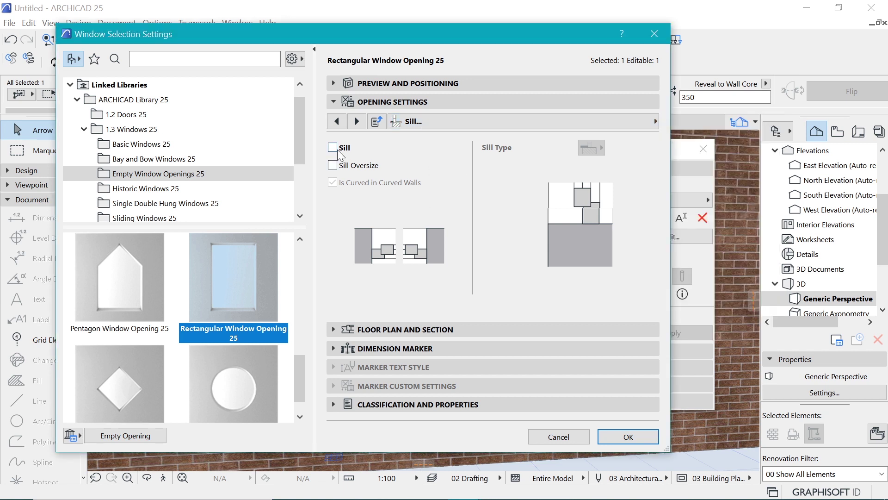
left_click(593, 149)
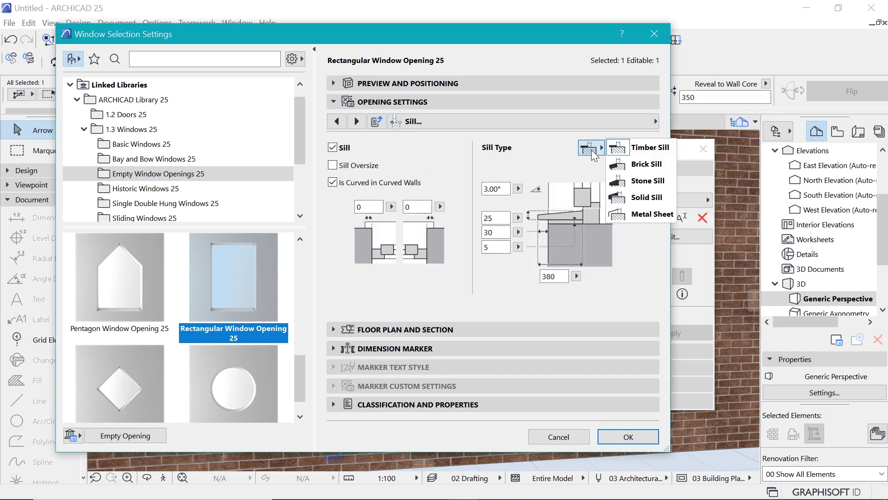
left_click(643, 182)
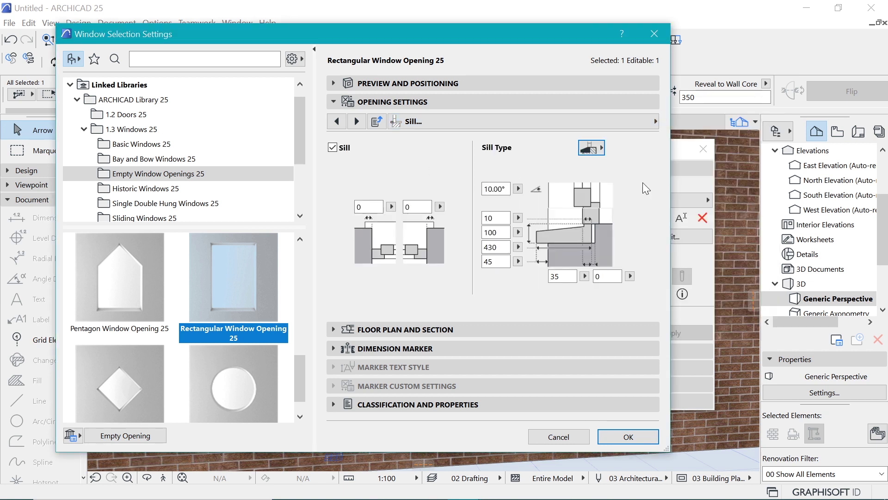
Step: Set the stone sill's slope angle to 2.00° and apply the opening settings
double_click(503, 233)
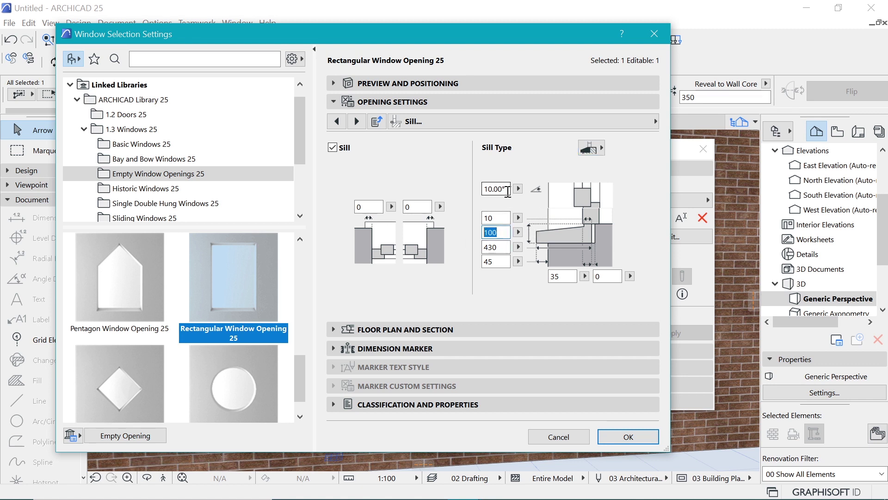
double_click(504, 189)
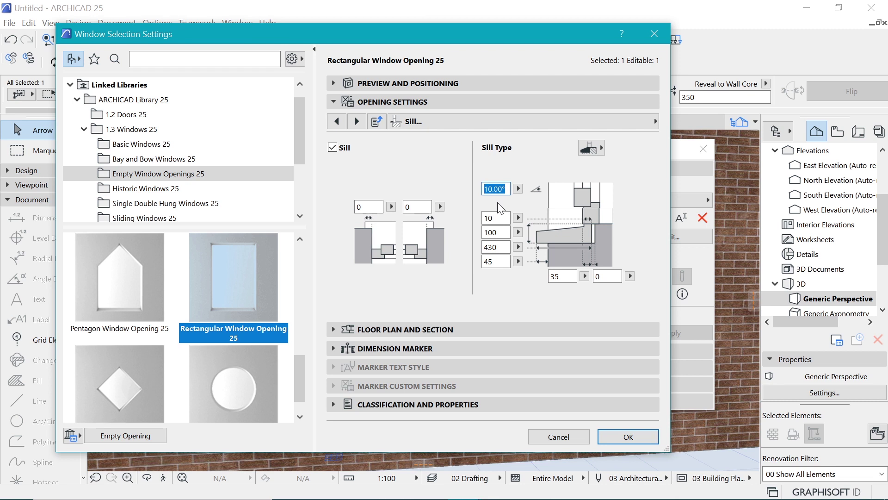
type("2.00")
key("Return")
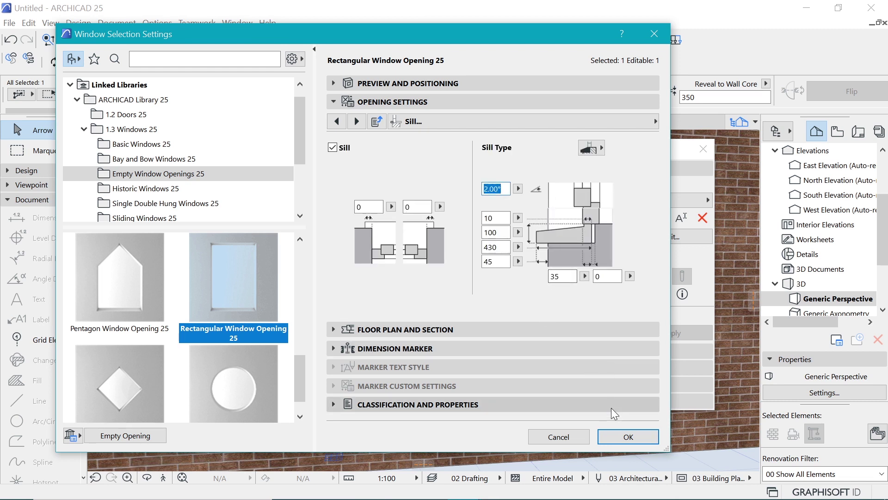
left_click(611, 433)
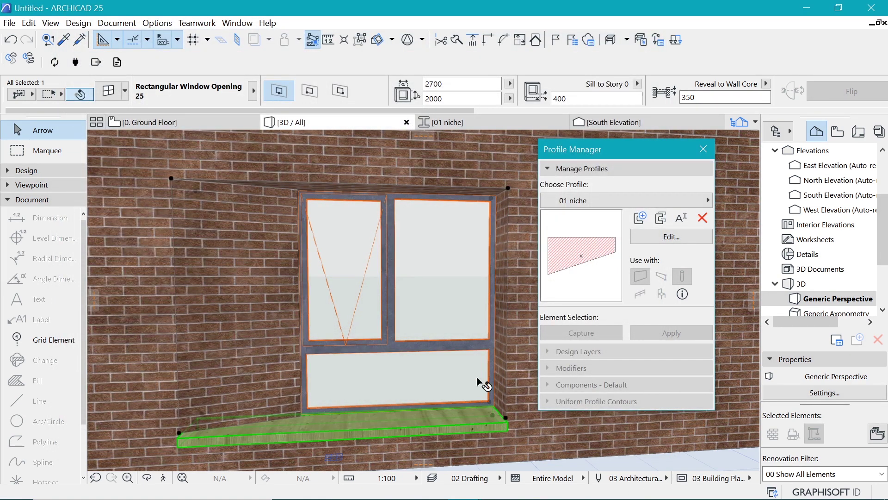
Step: Try Brick - Stack Bond as the opening's sill surface, and set it to Stone - Marble Black instead
middle_click_drag(478, 379, 310, 351, "shift")
scroll(386, 370, "up", 3)
scroll(384, 360, "down", 3)
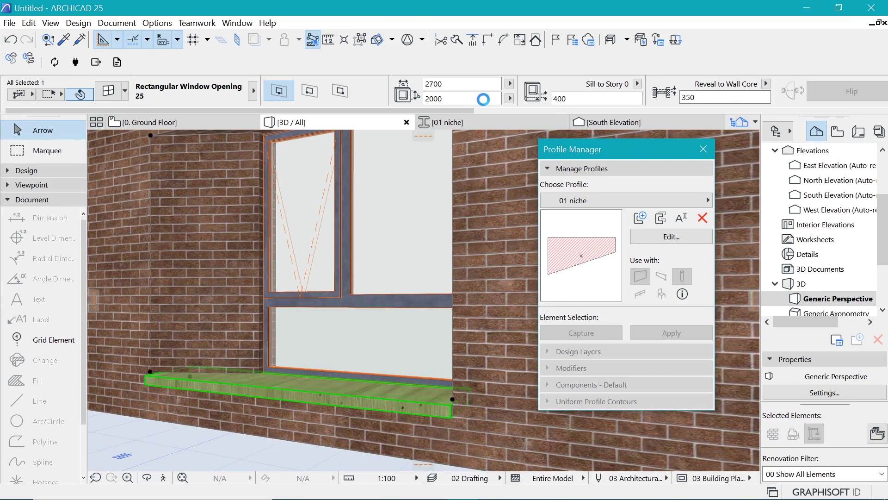
key("ctrl+t")
left_click(612, 124)
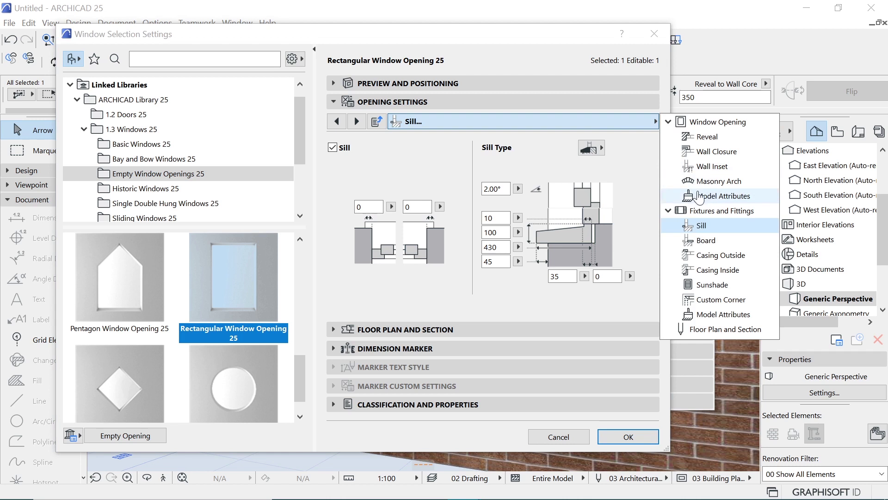
left_click(723, 314)
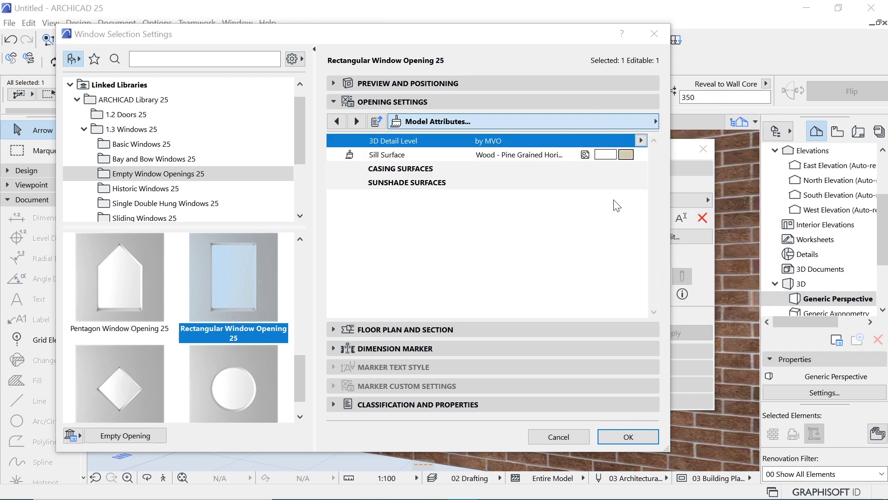
left_click(615, 154)
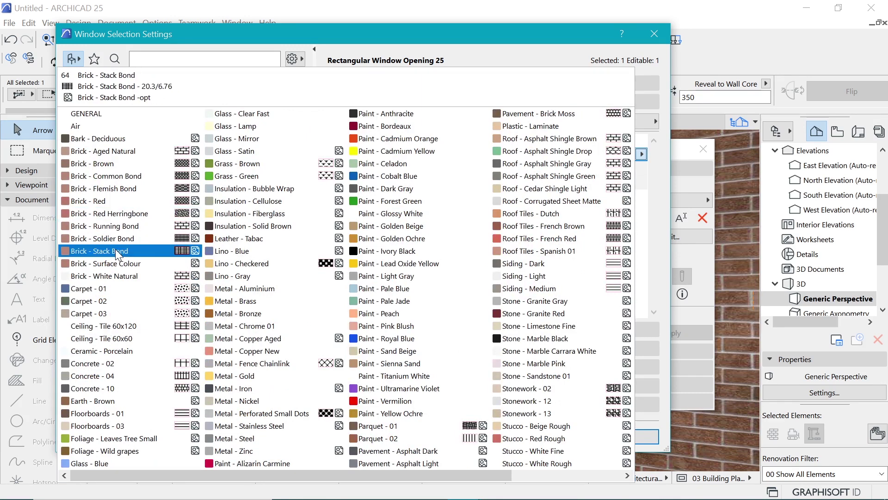
left_click(118, 253)
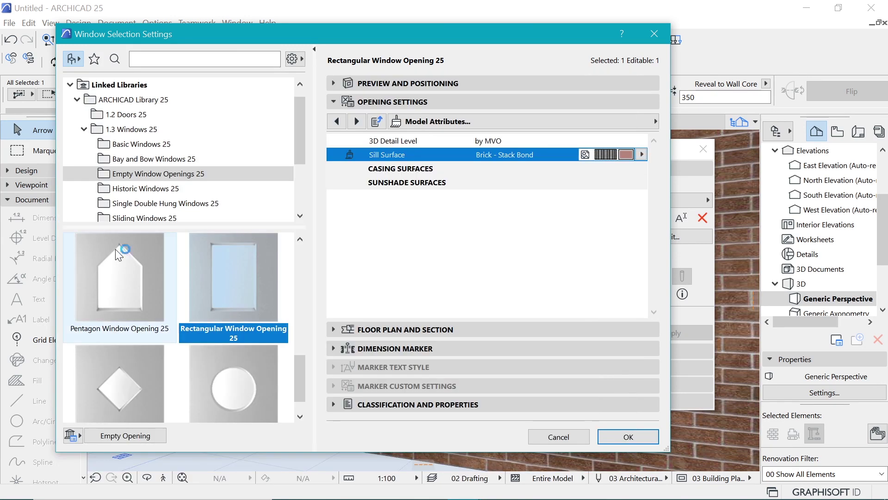
left_click(642, 154)
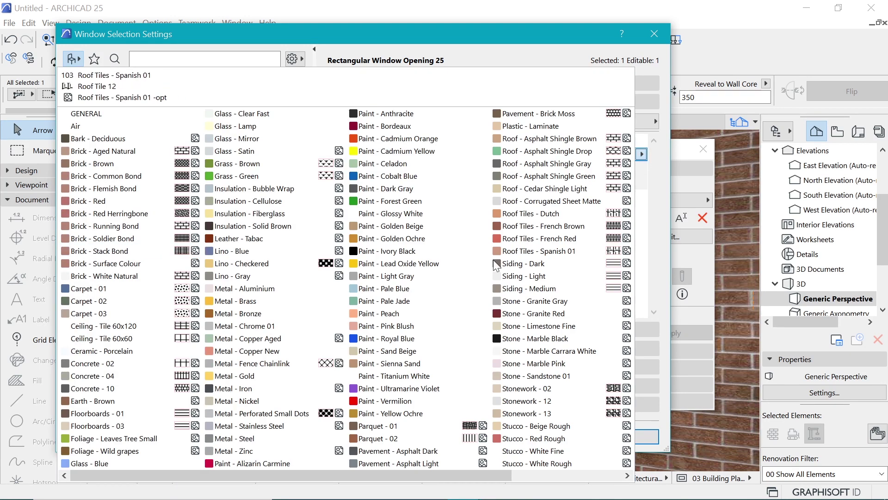
left_click(521, 338)
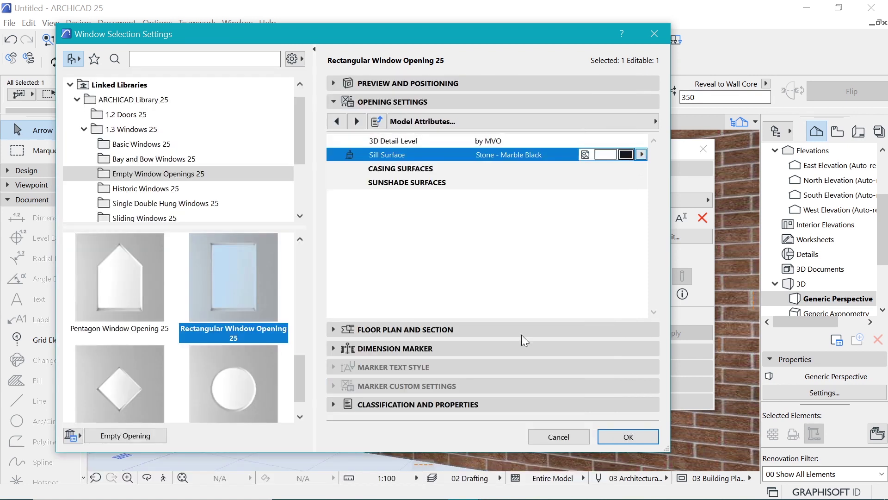
left_click(628, 437)
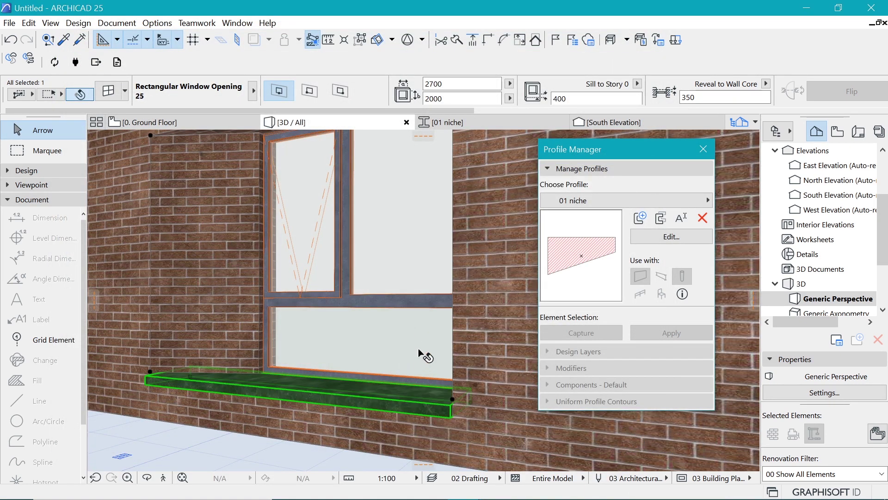
key("Escape")
scroll(414, 285, "up", 3)
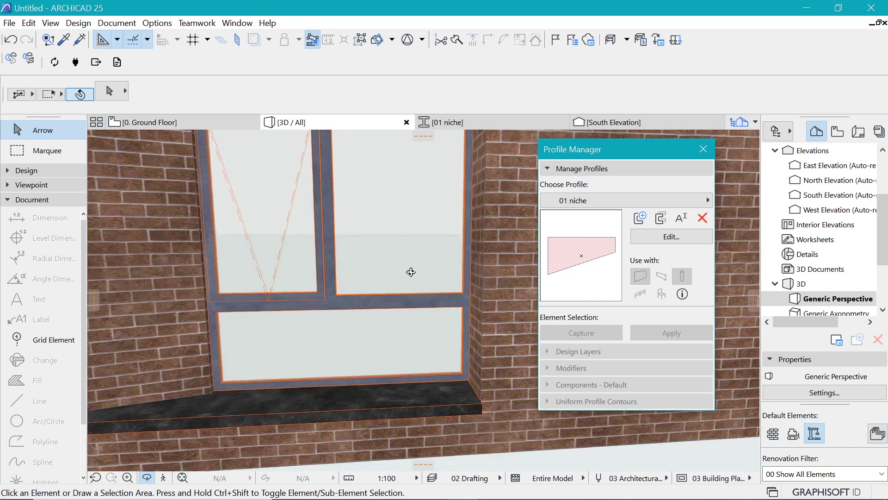
Step: Examine the window niche in 3D and the niche column's shape and outline in the Ground Floor plan
middle_click_drag(411, 272, 345, 269, "shift")
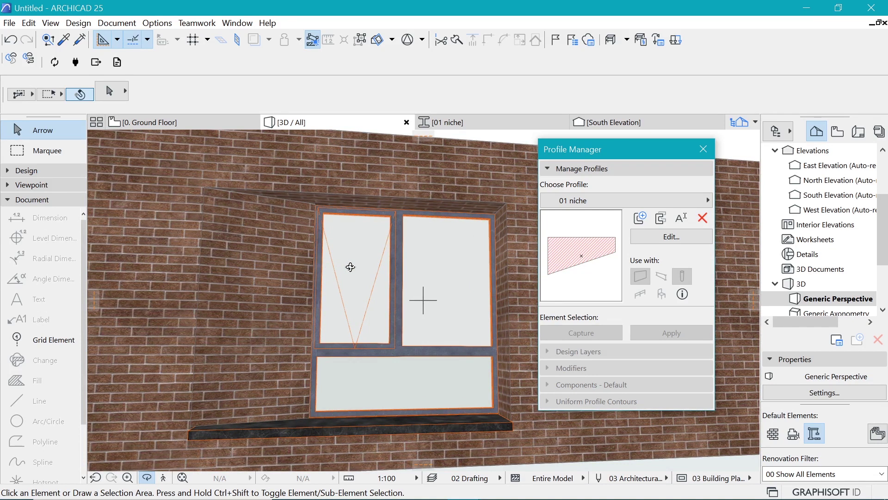
left_click(149, 122)
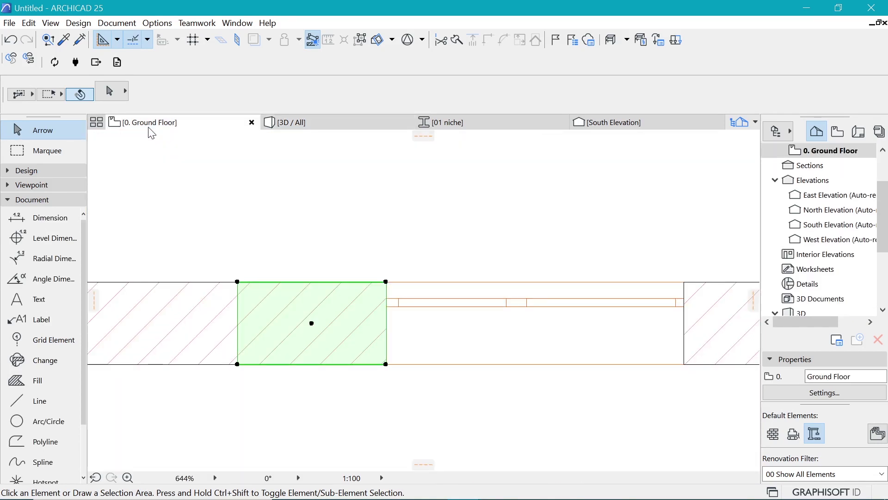
left_click(320, 283)
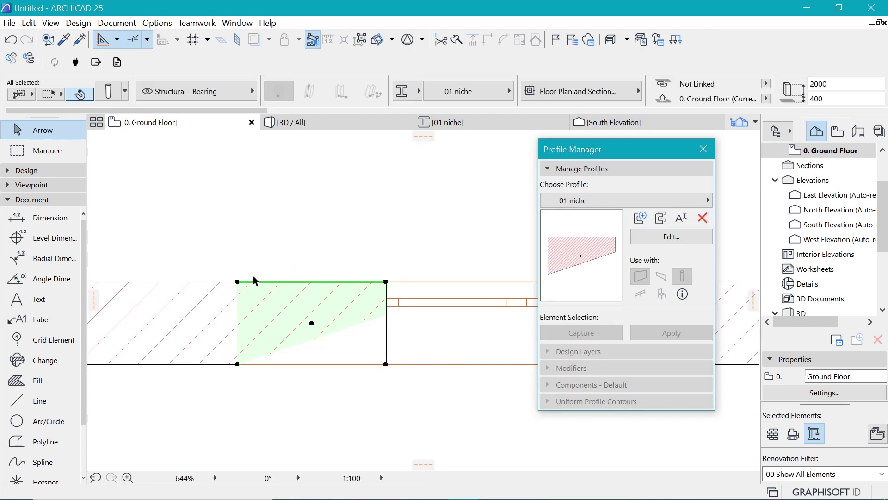
scroll(209, 288, "down", 5)
scroll(270, 277, "up", 3)
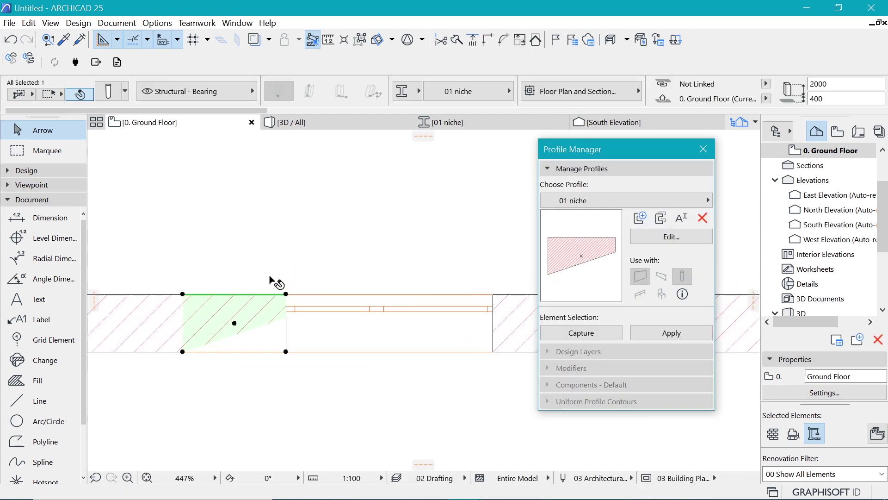
left_click(437, 251)
scroll(354, 271, "down", 3)
scroll(329, 288, "up", 4)
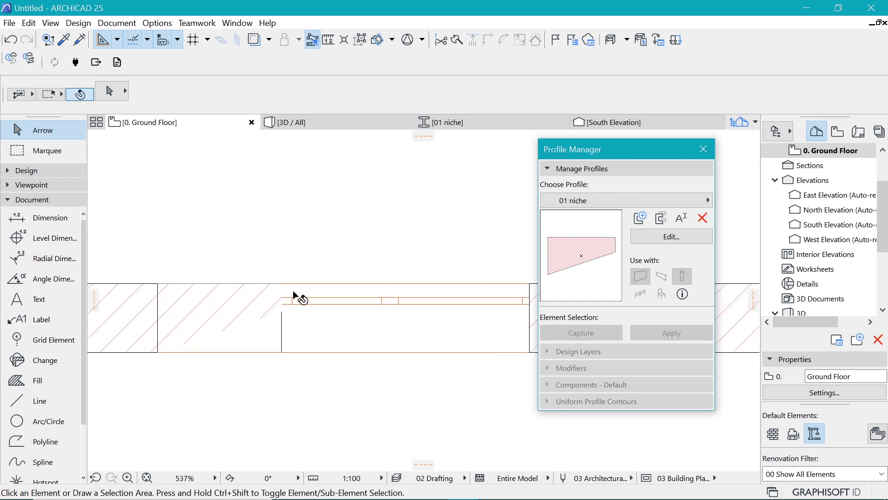
left_click(241, 302)
scroll(233, 336, "down", 2)
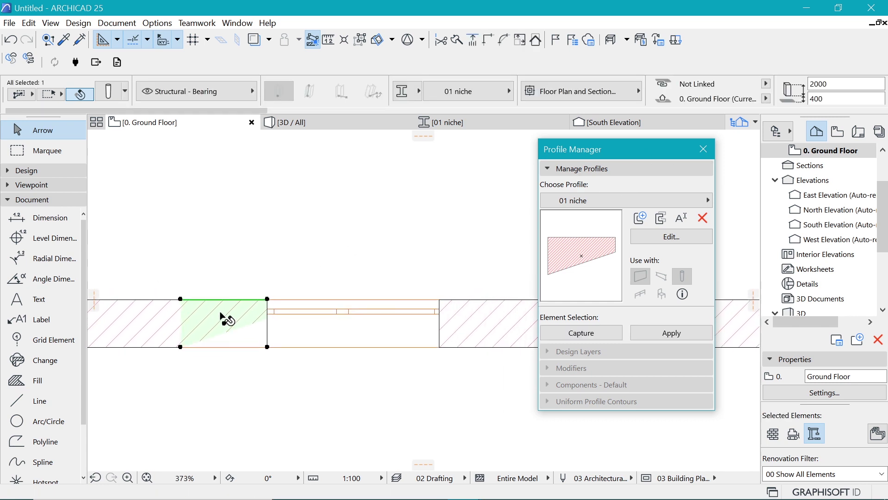
scroll(185, 304, "down", 1)
scroll(190, 303, "up", 3)
scroll(194, 319, "down", 2)
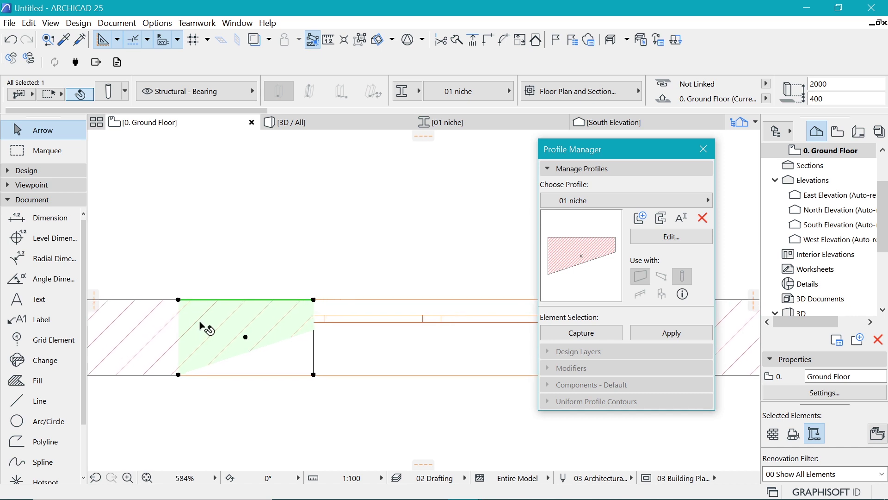
Step: Inspect the joint between the wall and the niche column, checking the rectangular window opening's outline there
left_click(185, 375)
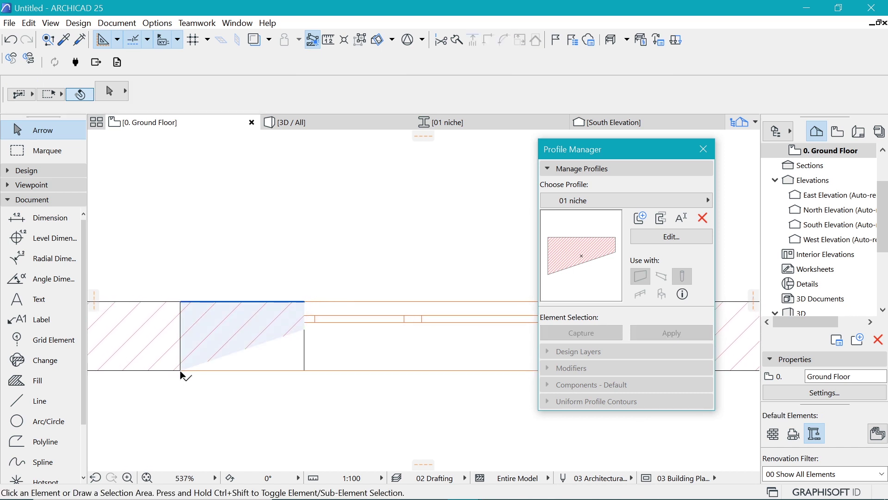
key("Tab")
left_click(183, 372)
scroll(185, 355, "down", 4)
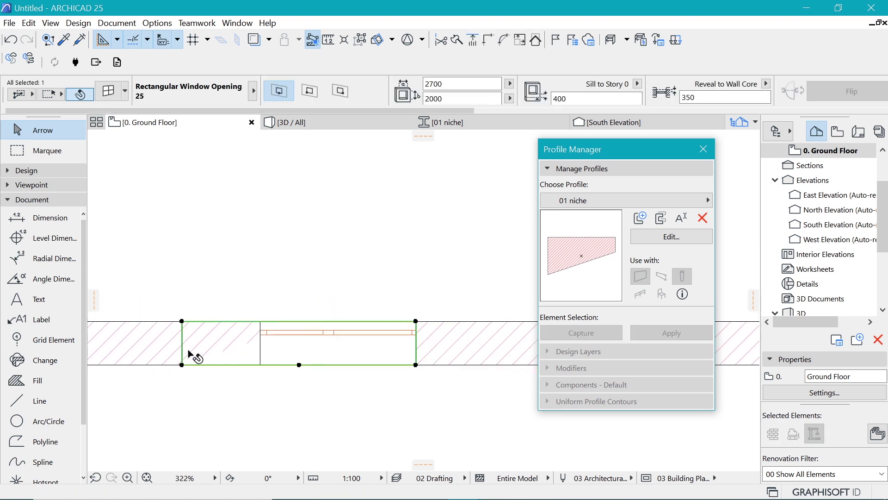
scroll(199, 329, "up", 2)
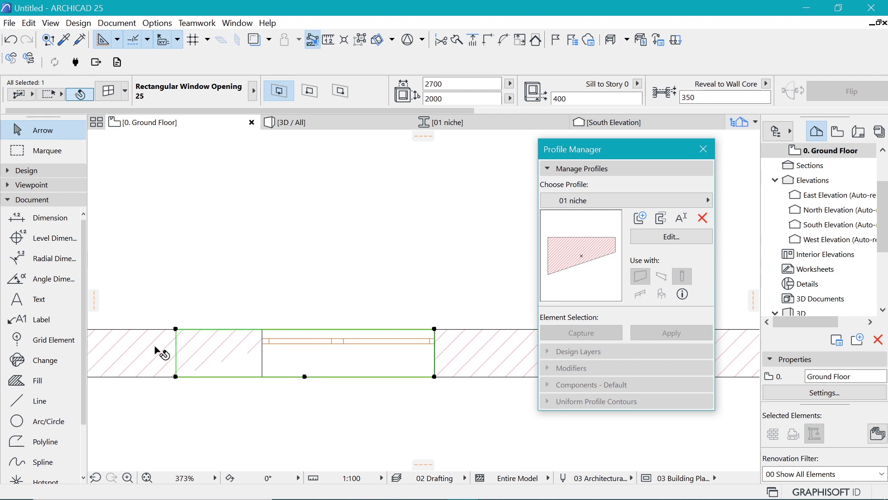
scroll(159, 352, "up", 2)
key("Escape")
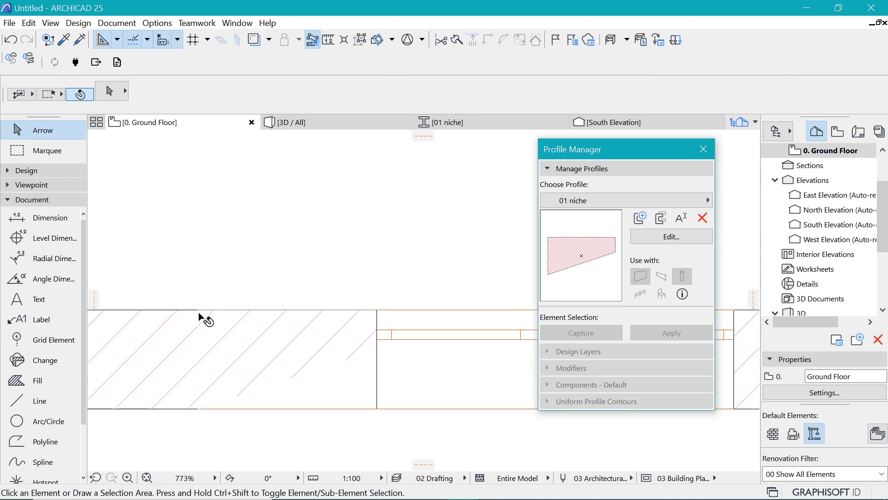
left_click(198, 311)
key("Escape")
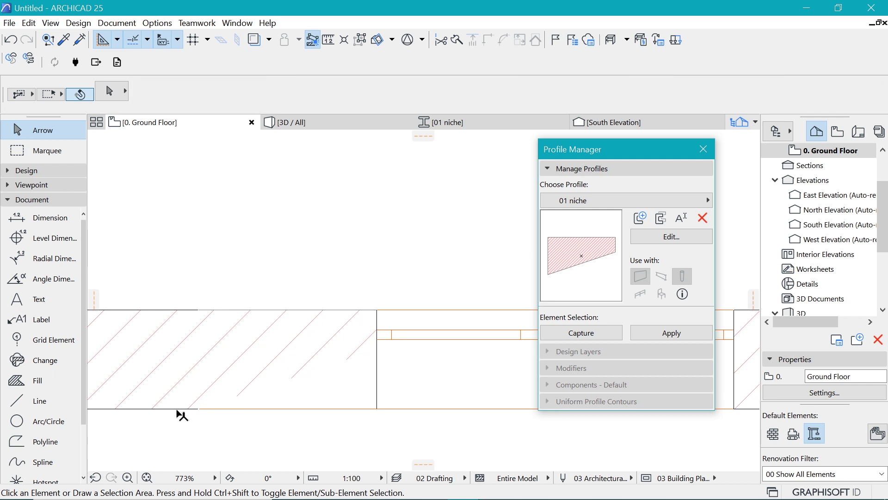
scroll(194, 411, "up", 4)
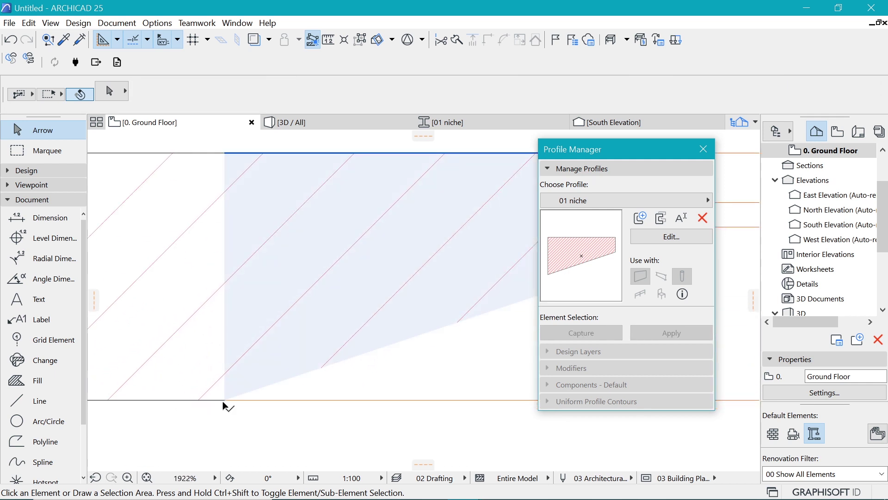
left_click(225, 324)
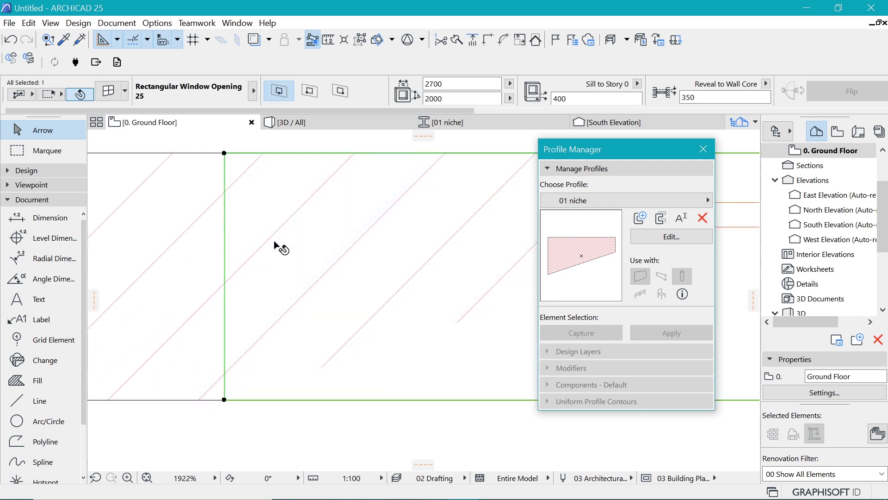
key("Escape")
scroll(242, 295, "down", 3)
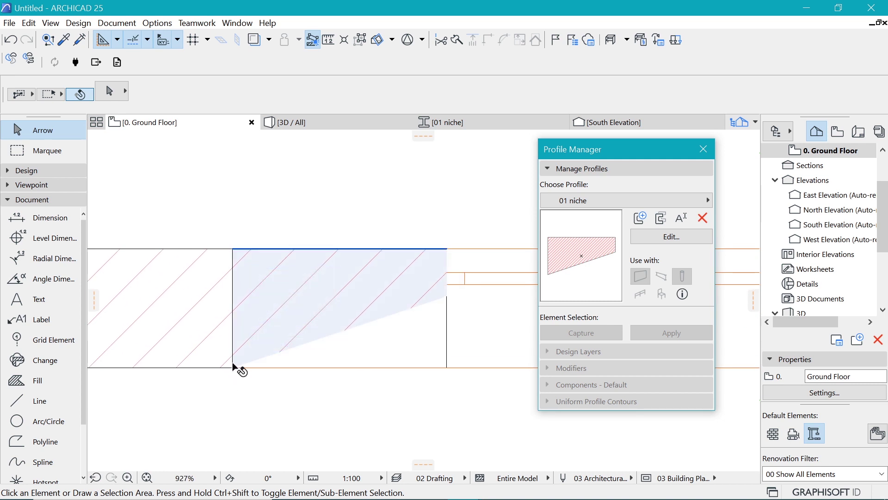
Step: Turn off Show Wall Contour on Side 1 and Side 2 for the rectangular window opening and apply the settings
key("Tab")
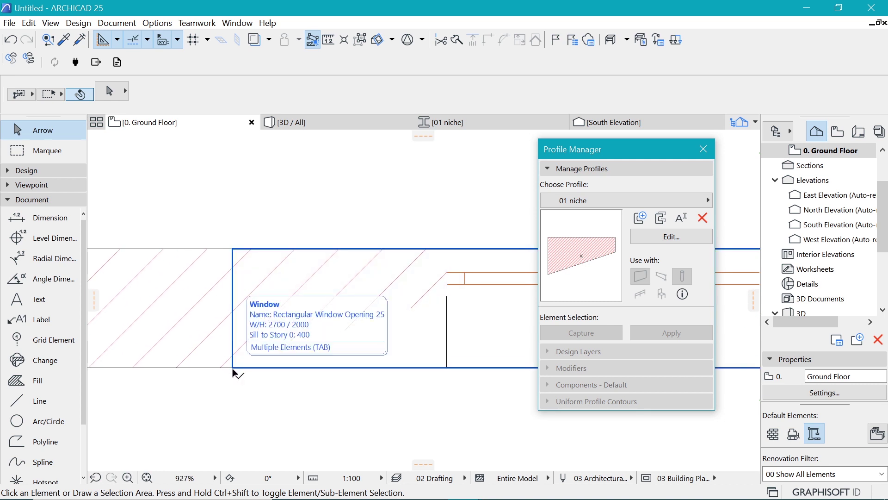
left_click(234, 370)
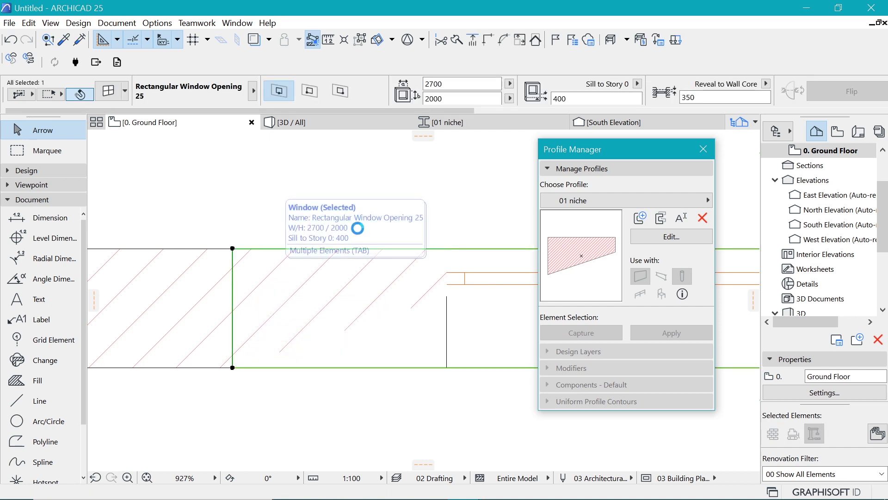
key("ctrl+t")
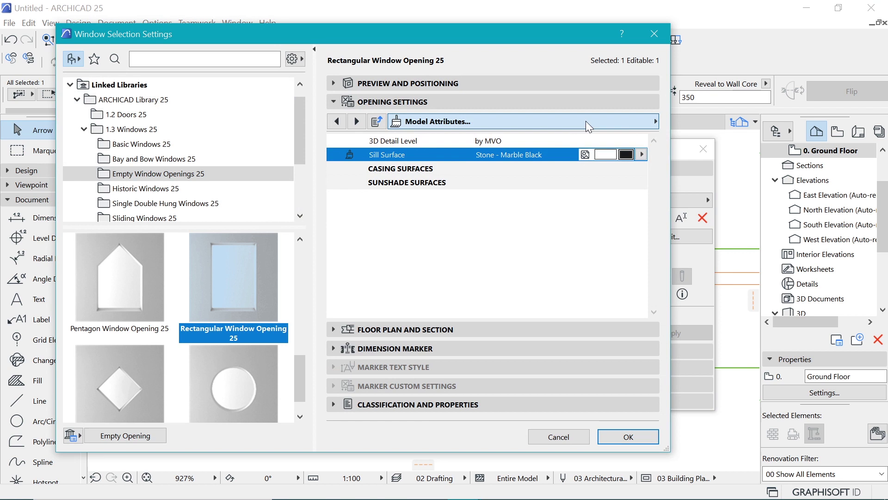
left_click(585, 120)
left_click(733, 330)
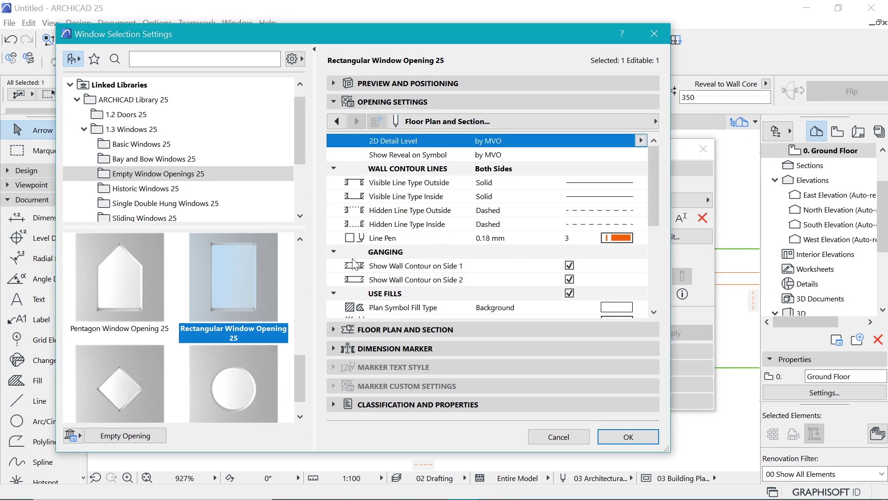
left_click(569, 265)
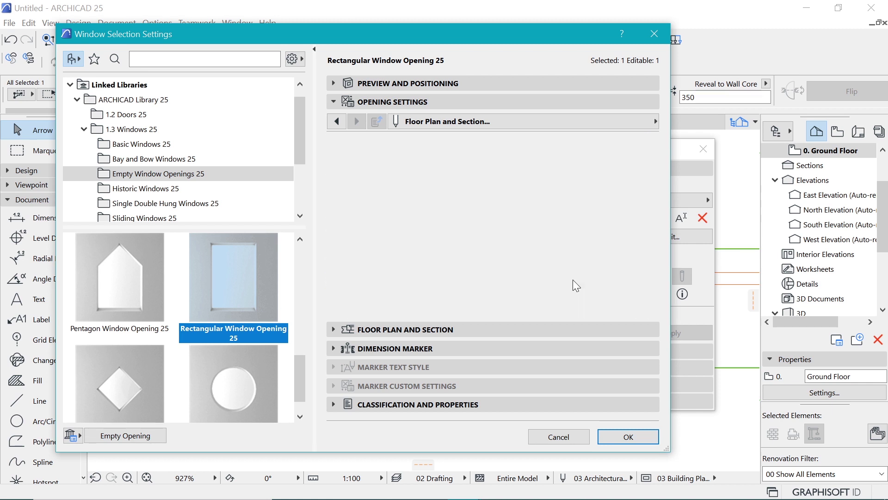
left_click(570, 279)
left_click(630, 437)
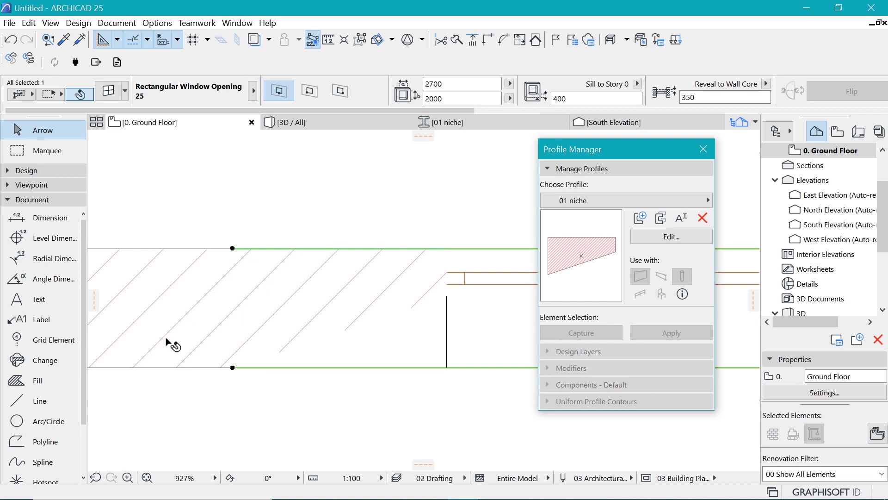
Step: Examine the niche column's outline in plan and look into its selection settings
scroll(195, 303, "down", 4)
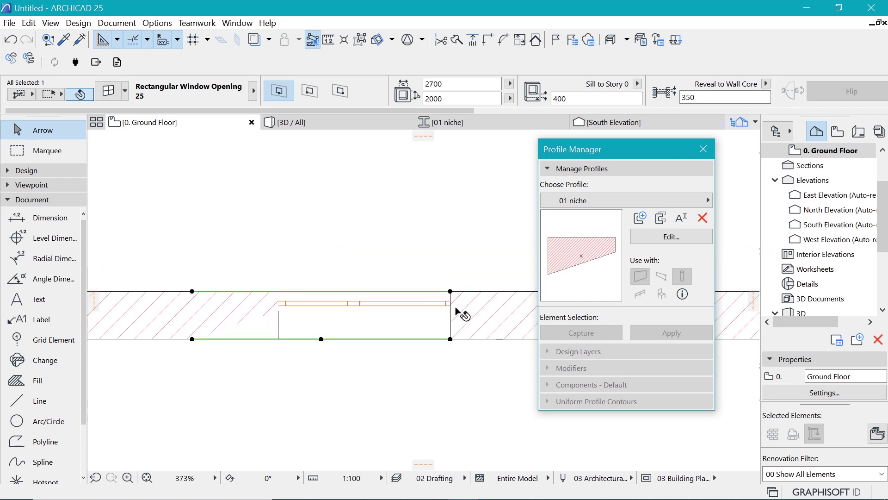
left_click(240, 263)
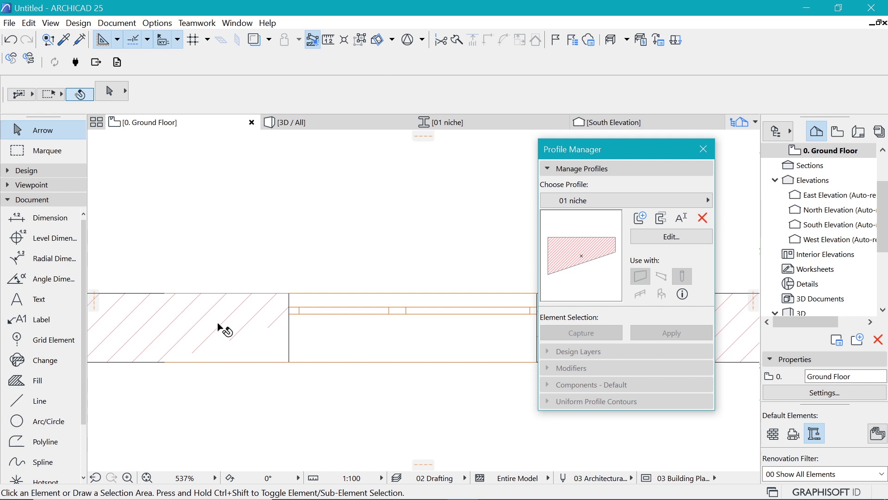
scroll(254, 288, "up", 2)
left_click(241, 330)
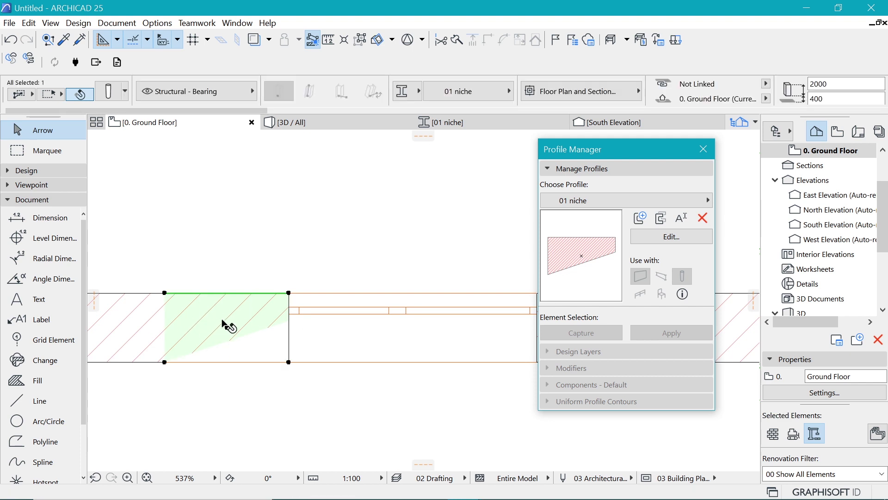
scroll(180, 310, "up", 2)
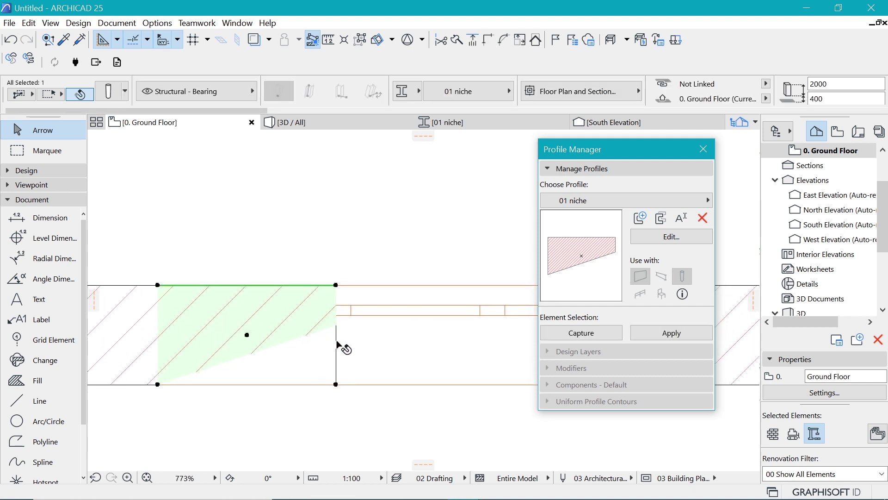
scroll(430, 373, "down", 1)
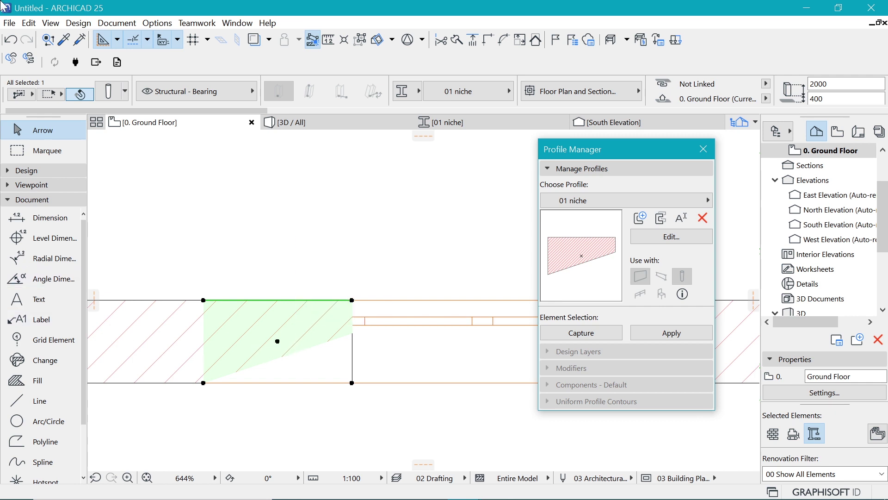
key("ctrl+t")
left_click(690, 10)
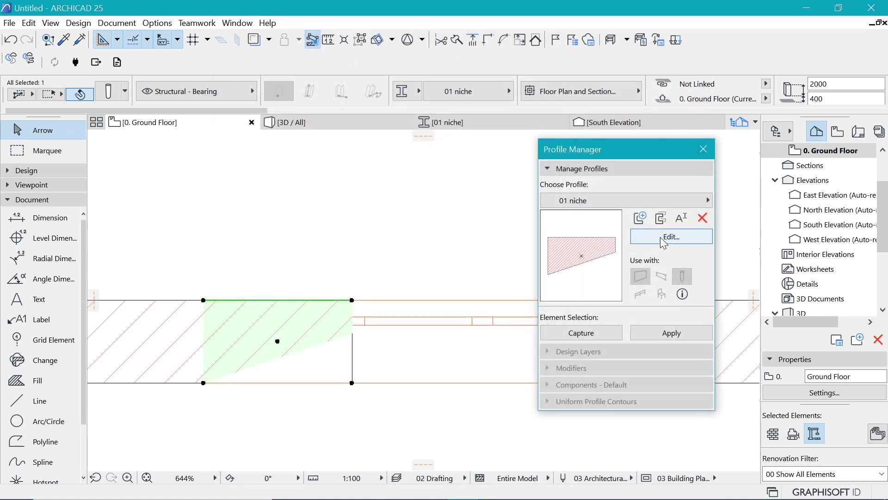
Step: Edit the 01 niche profile and set its fill's building material to Brick - Structural
left_click(662, 236)
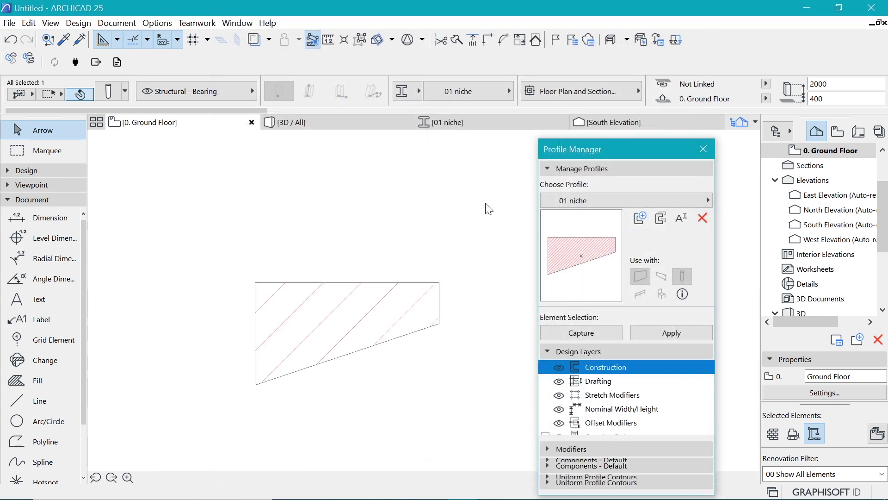
left_click(373, 315)
left_click(582, 91)
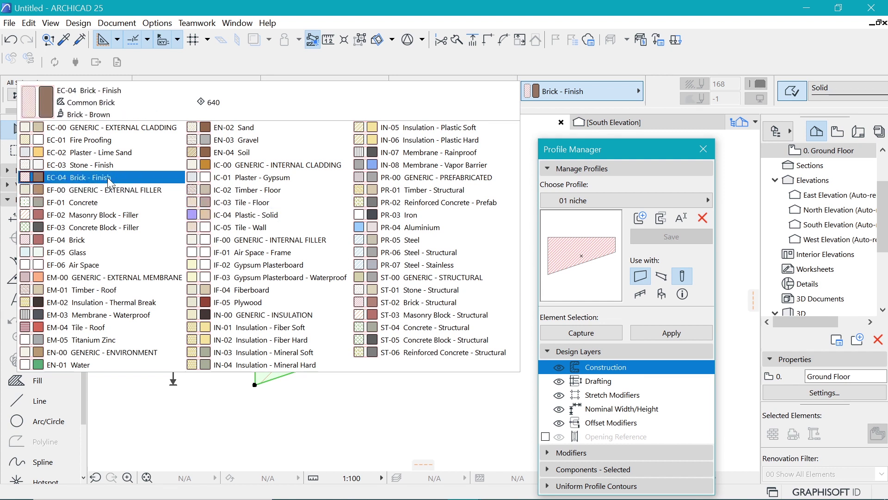
left_click(441, 307)
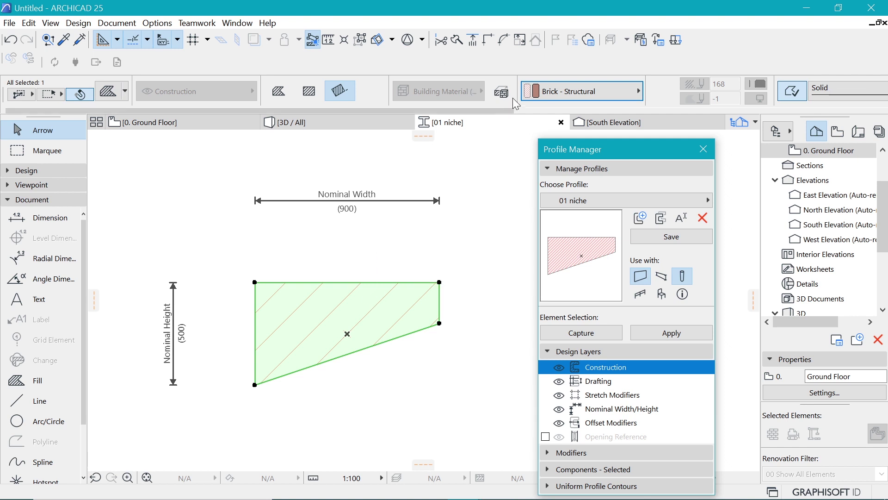
Step: Set the contour pen of the niche profile's fill to 27, 0.35 mm Walls/Curtain Walls - Cut Structural
scroll(514, 97, "right", 3)
scroll(515, 96, "right", 1)
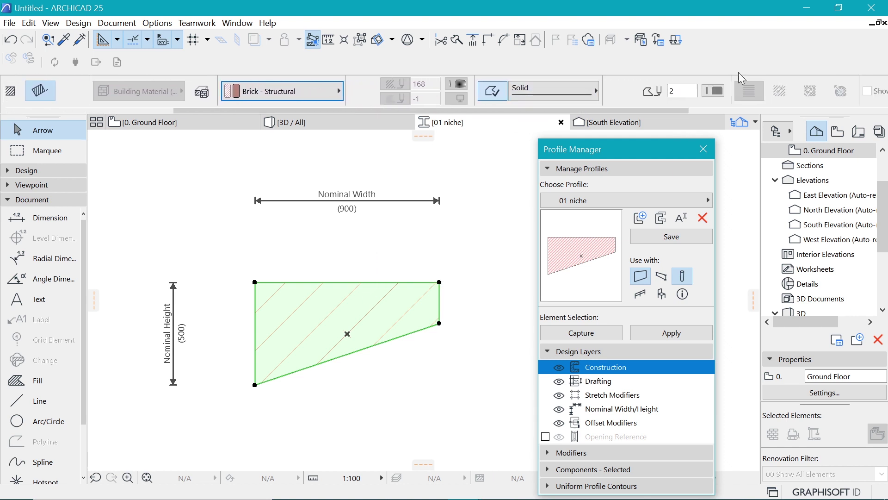
left_click(714, 91)
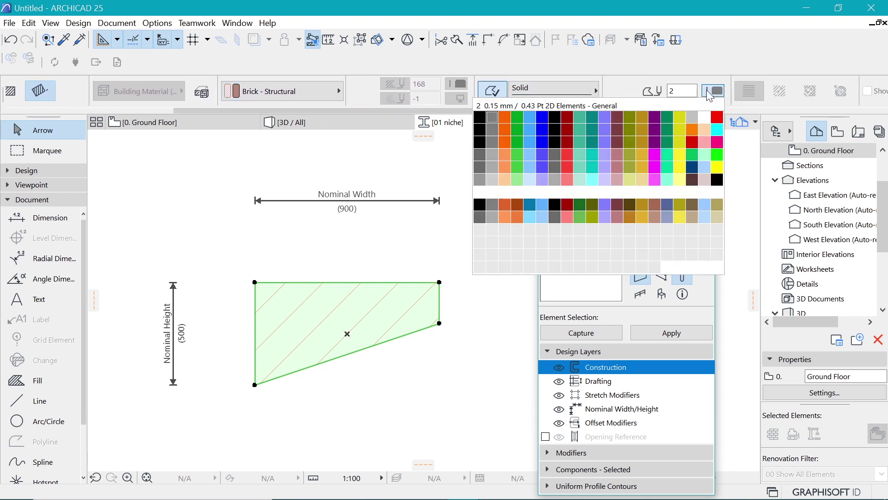
left_click(556, 130)
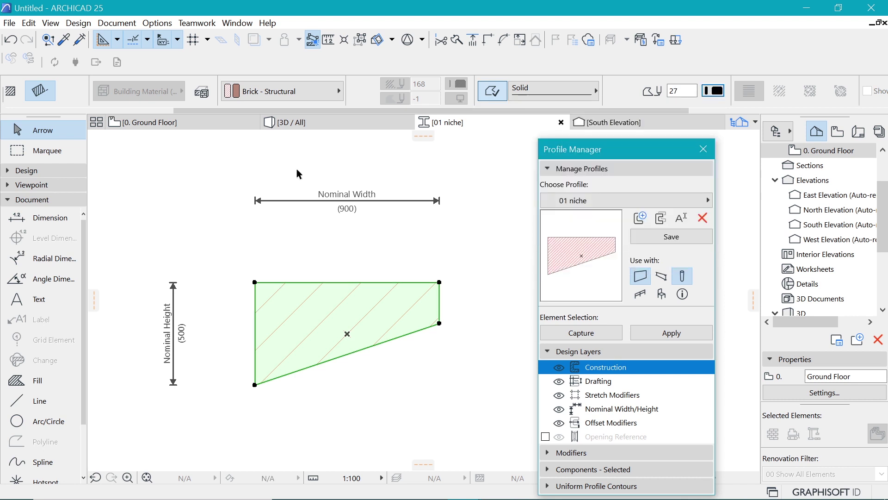
Step: Turn off Show Cut Line for only the long vertical edge of the niche profile's fill
left_click(292, 323)
scroll(248, 348, "up", 3)
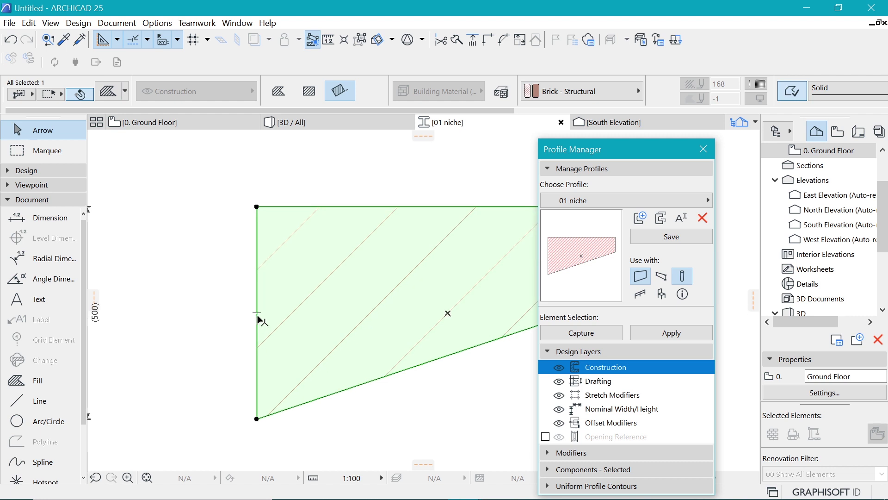
left_click(258, 315)
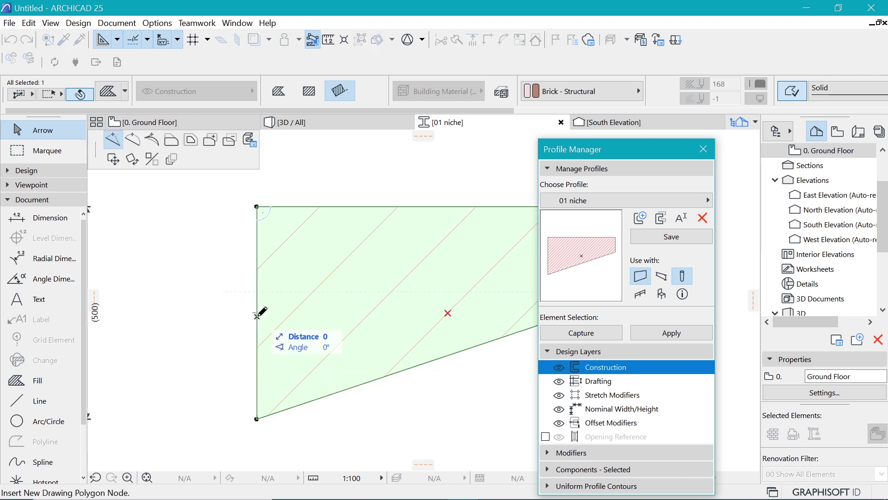
left_click(253, 143)
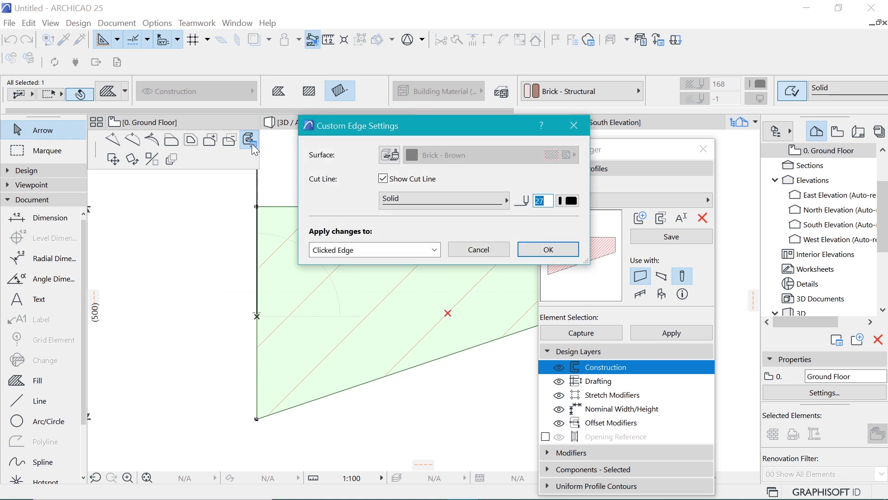
left_click(383, 179)
left_click(548, 249)
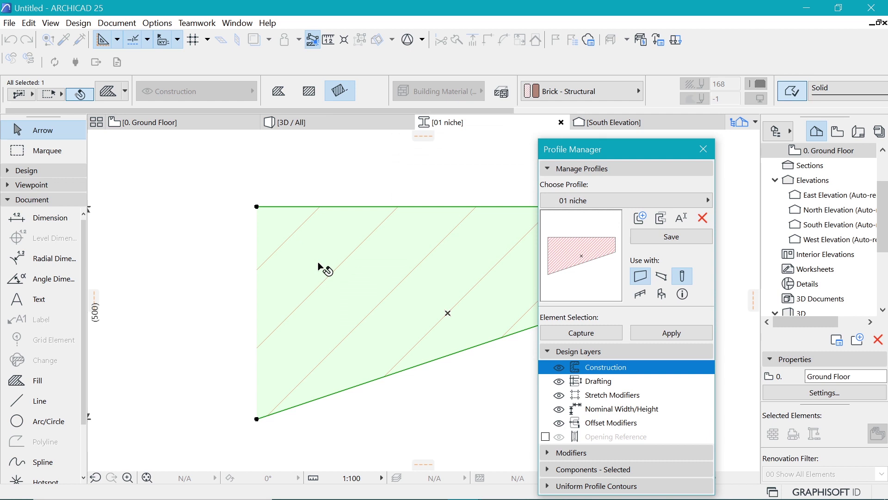
Step: Save the 01 niche profile and return to the Ground Floor plan
scroll(236, 312, "down", 3)
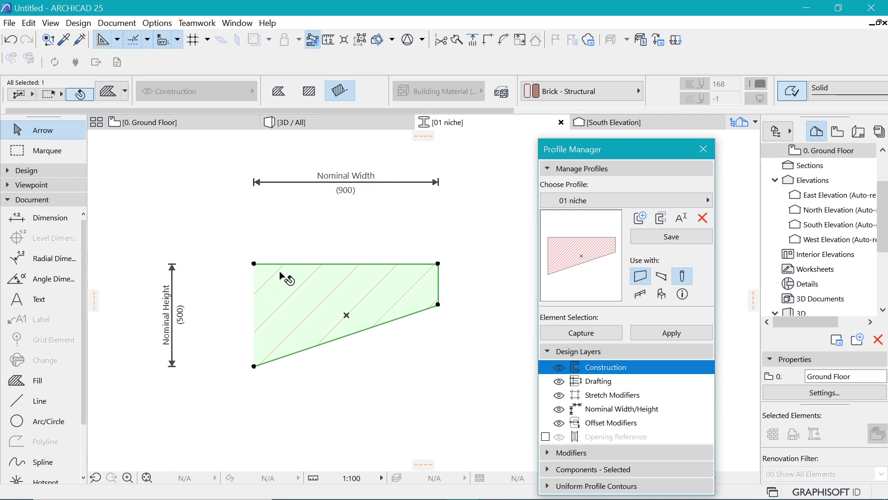
scroll(279, 272, "up", 2)
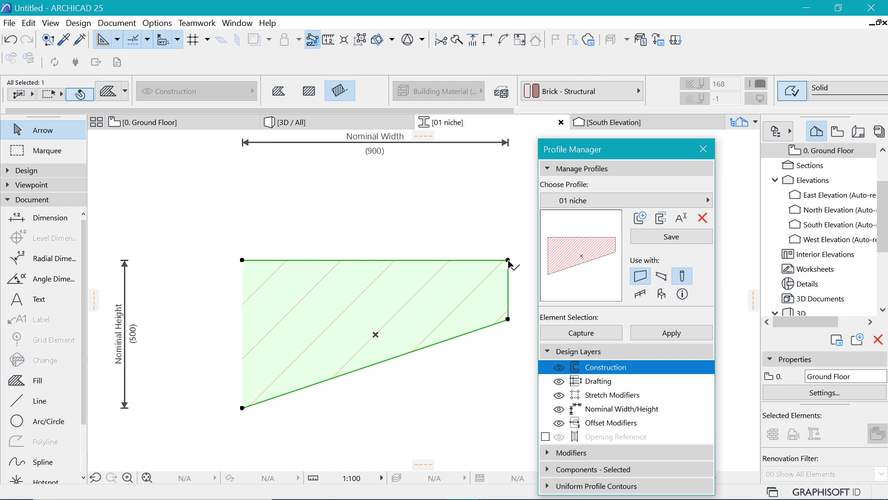
scroll(216, 329, "down", 2)
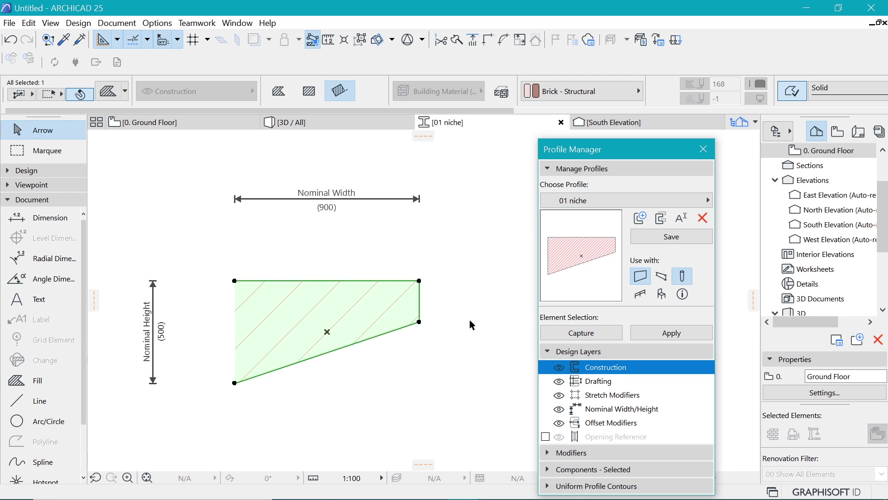
left_click(671, 236)
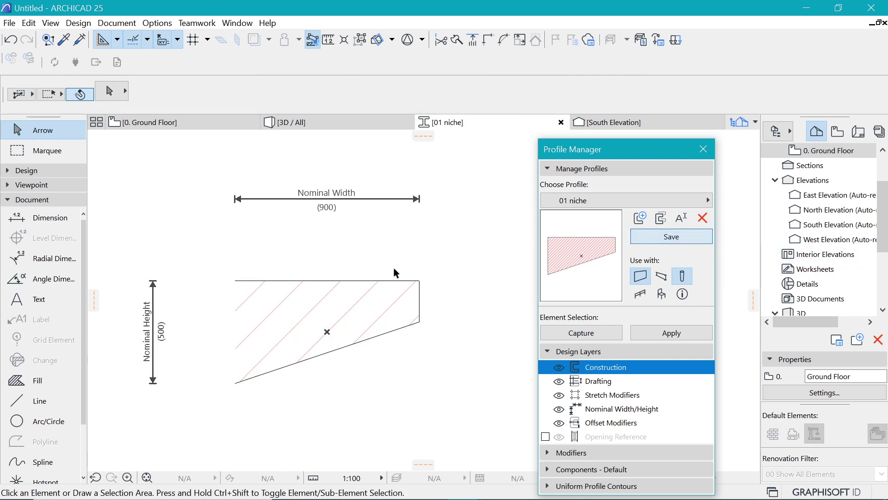
left_click(187, 124)
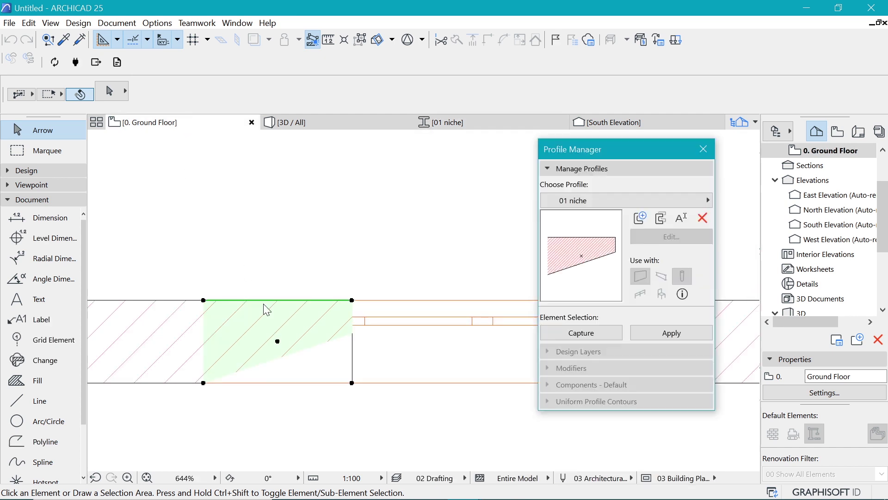
Step: Examine the niche column's outline in plan where it meets the brick wall and the window opening
left_click(258, 337)
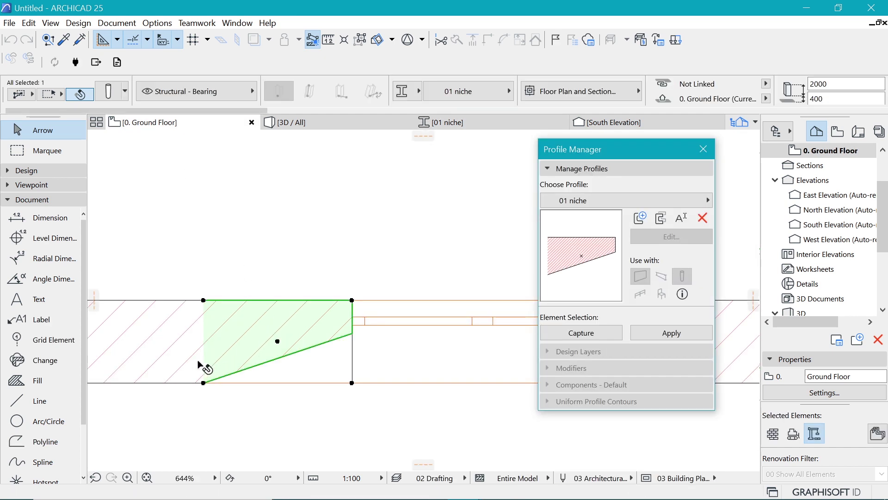
key("Escape")
scroll(207, 364, "up", 2)
left_click(305, 357)
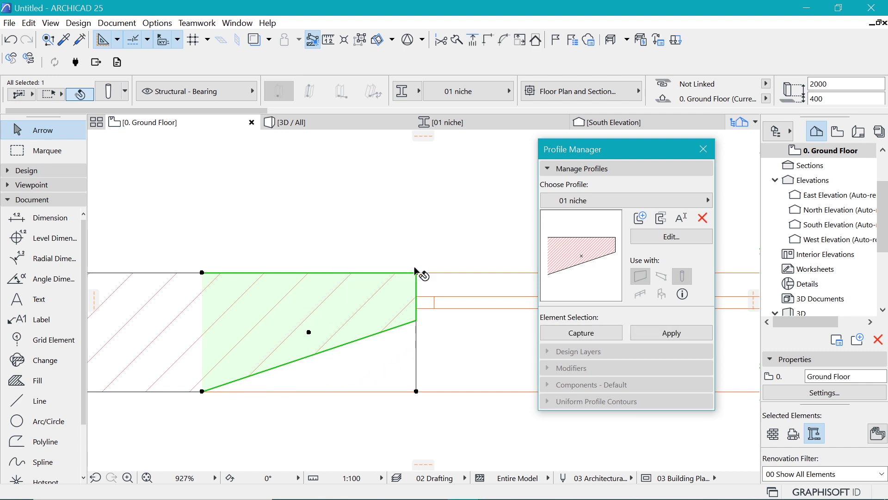
scroll(218, 357, "down", 3)
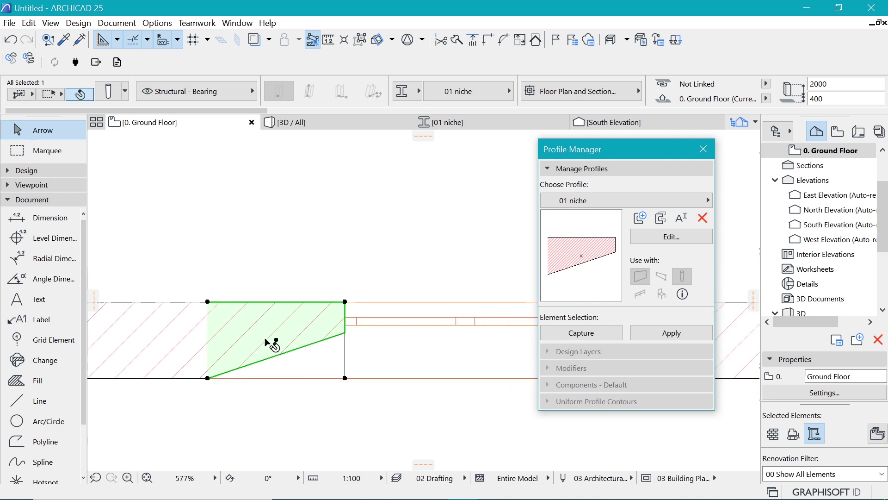
key("Escape")
scroll(301, 300, "down", 2)
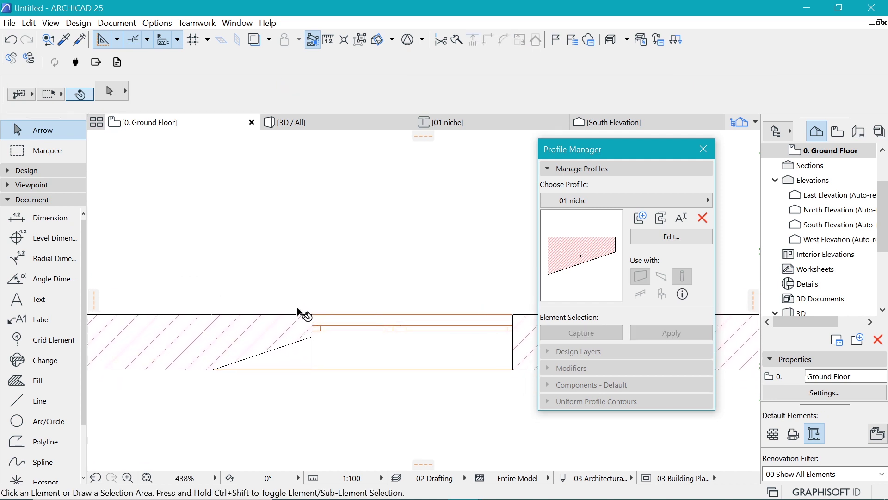
scroll(284, 328, "up", 3)
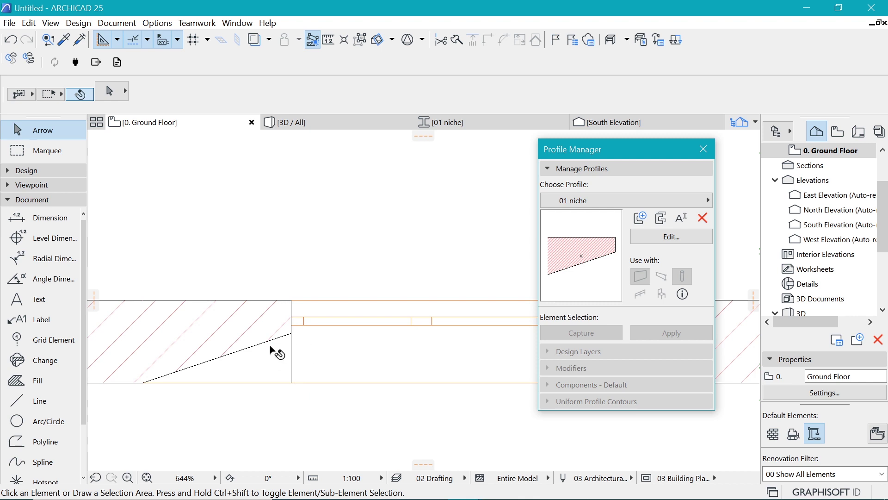
Step: Enable ganging on the left side of the Variable Window 25 in its Fixtures and Fittings settings and apply them
left_click(293, 379)
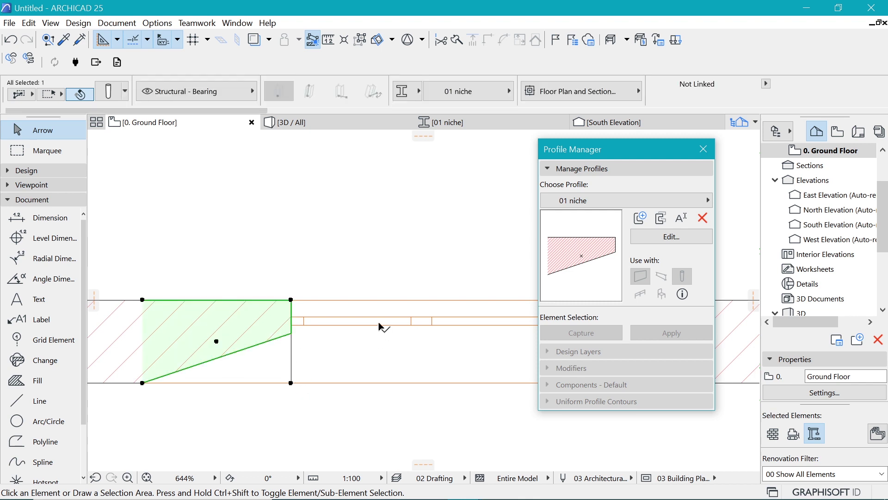
key("Escape")
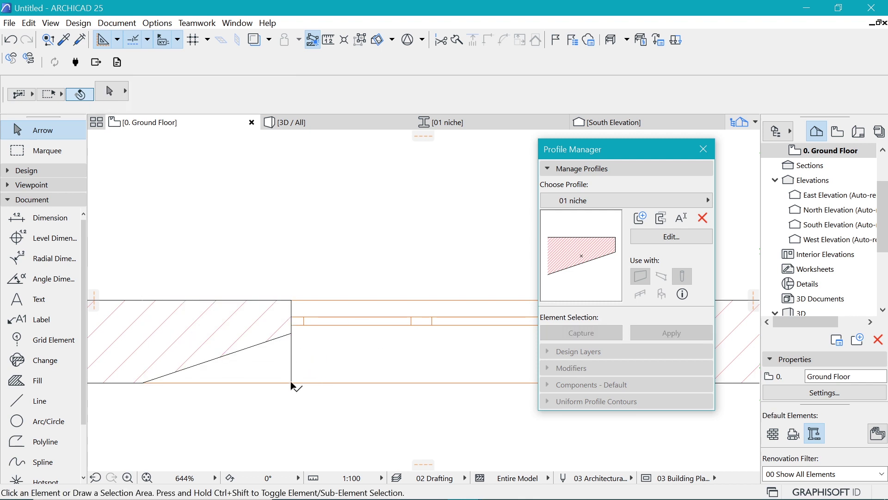
key("Tab")
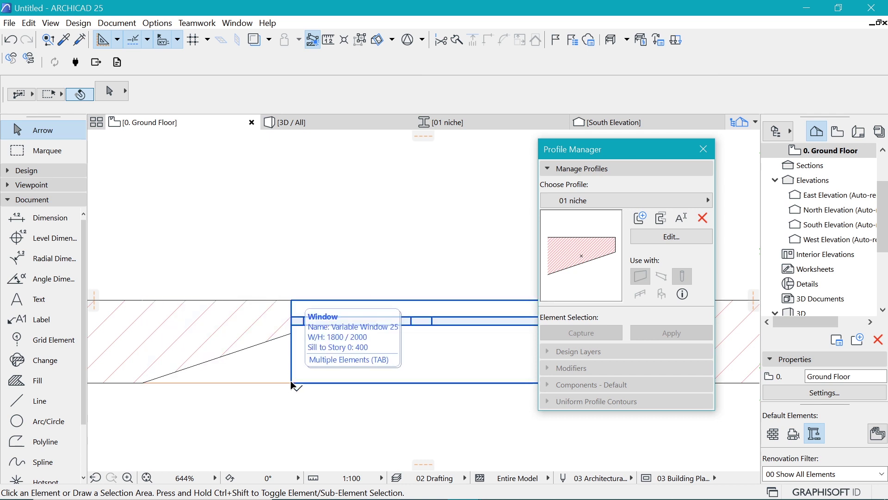
left_click(291, 384)
scroll(296, 315, "down", 4)
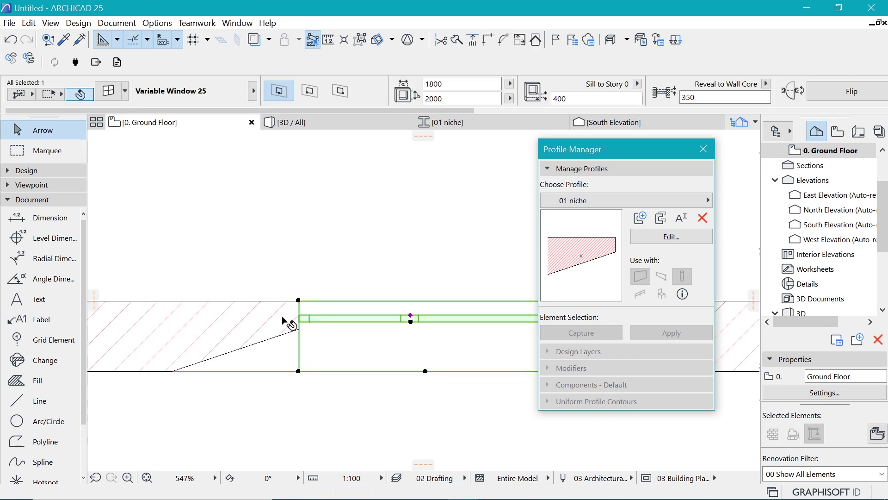
scroll(296, 315, "up", 2)
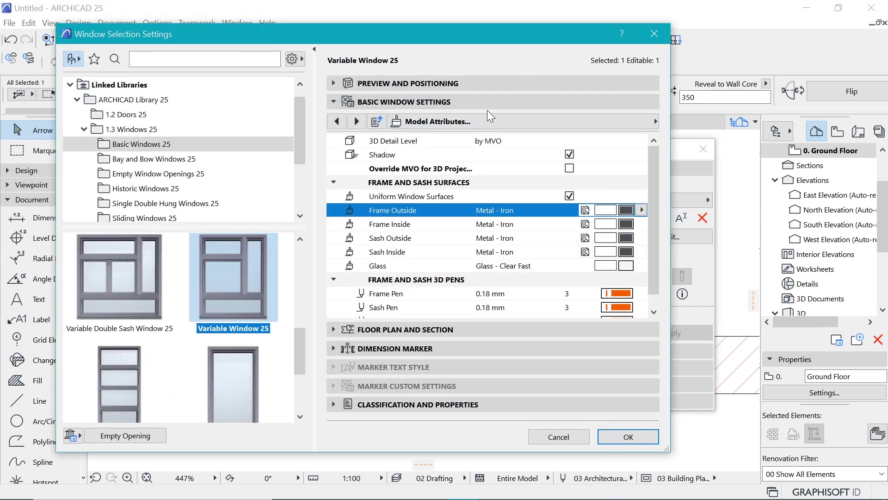
left_click(521, 118)
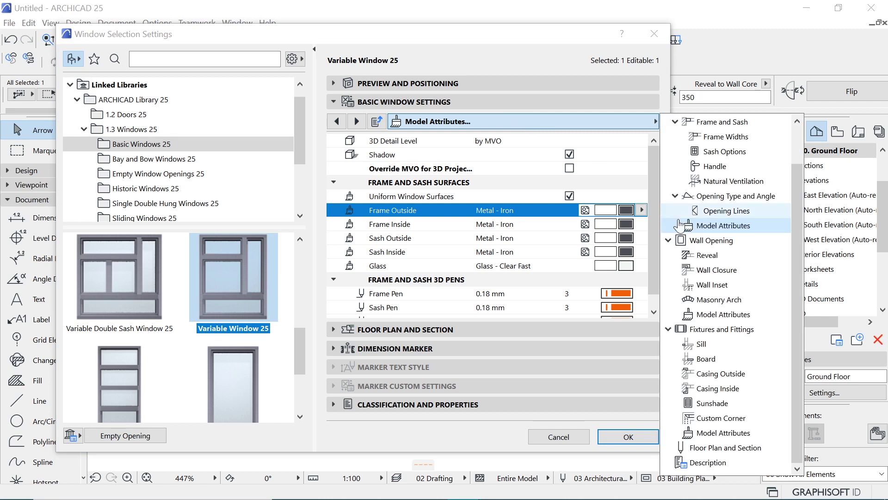
left_click(714, 333)
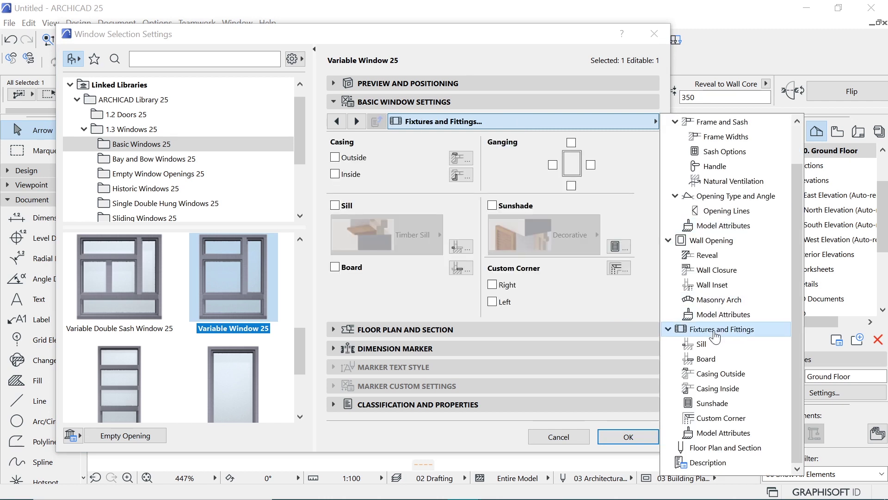
left_click(623, 183)
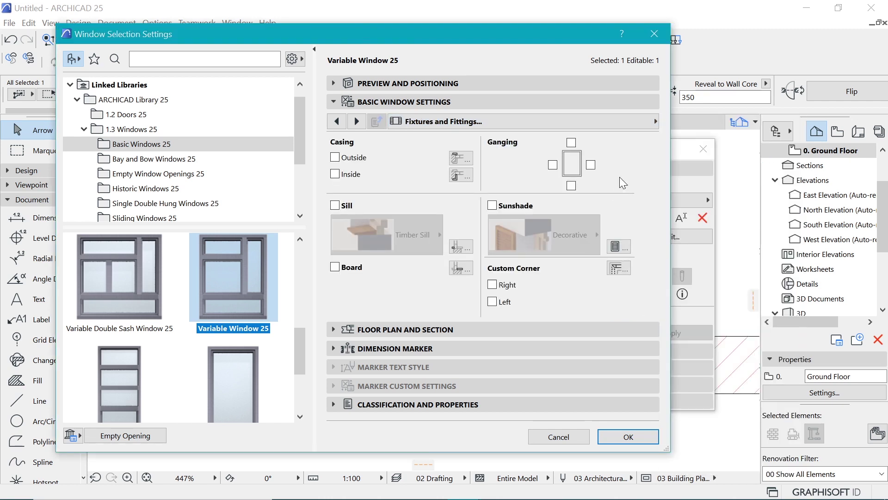
left_click(628, 437)
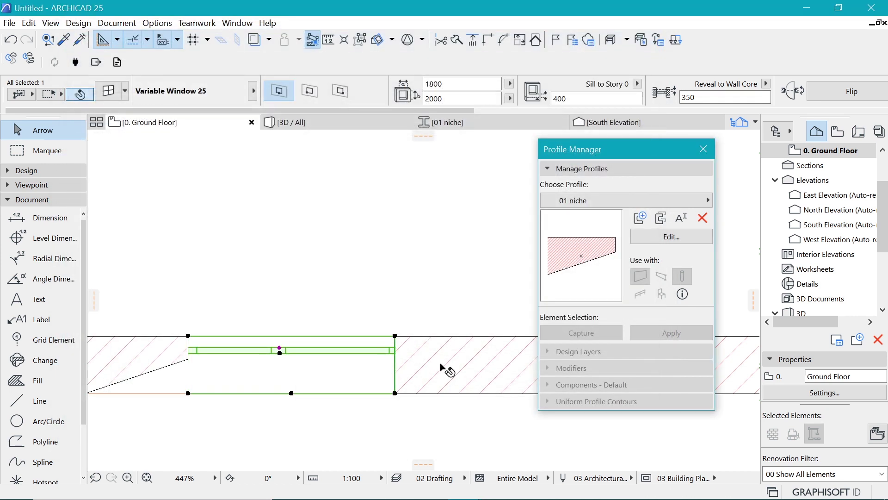
scroll(449, 324, "down", 3)
scroll(342, 345, "up", 3)
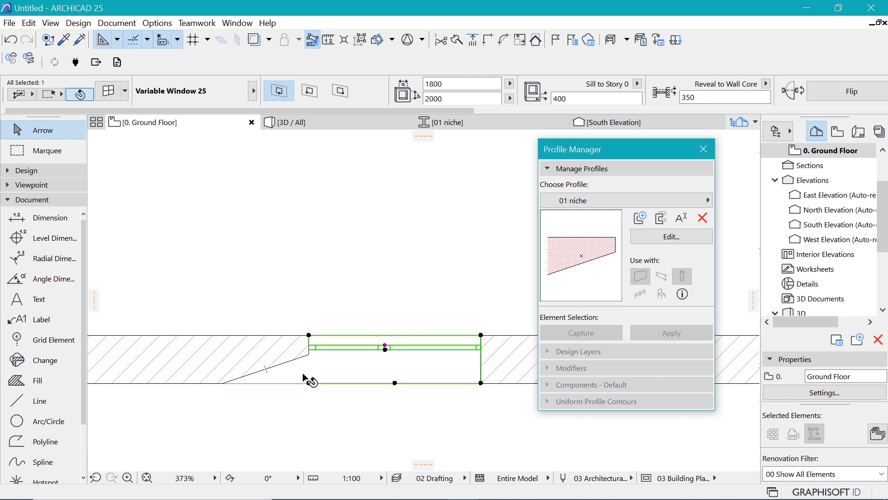
Step: Examine the wall, niche column and window contour lines around the opening in the Ground Floor plan
scroll(305, 375, "up", 2)
key("Escape")
scroll(311, 353, "down", 10)
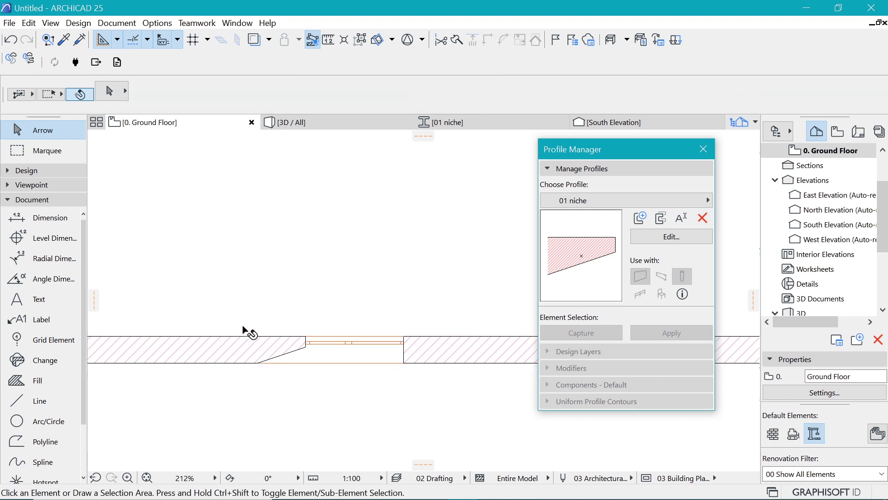
scroll(259, 328, "up", 5)
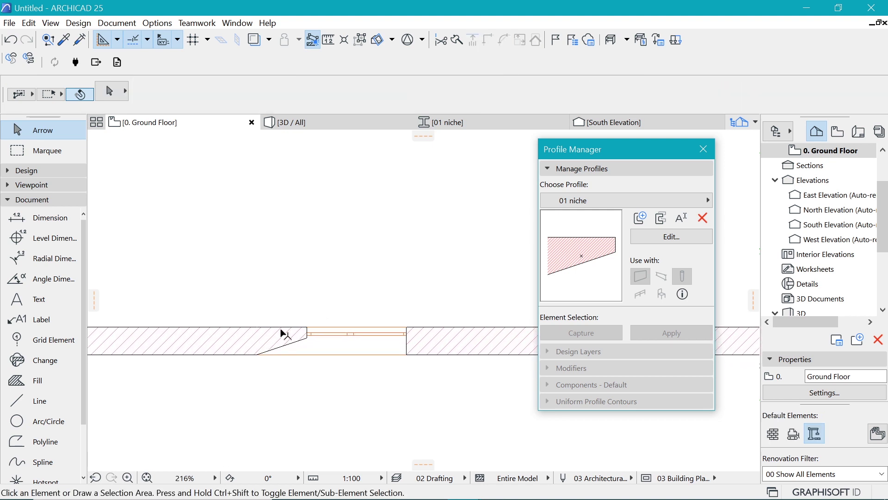
scroll(281, 332, "up", 1)
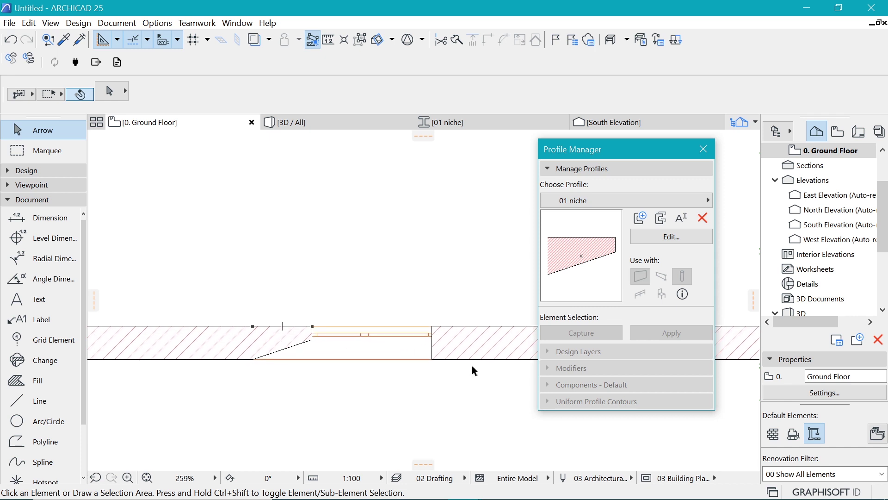
scroll(351, 326, "up", 2)
scroll(146, 384, "down", 3)
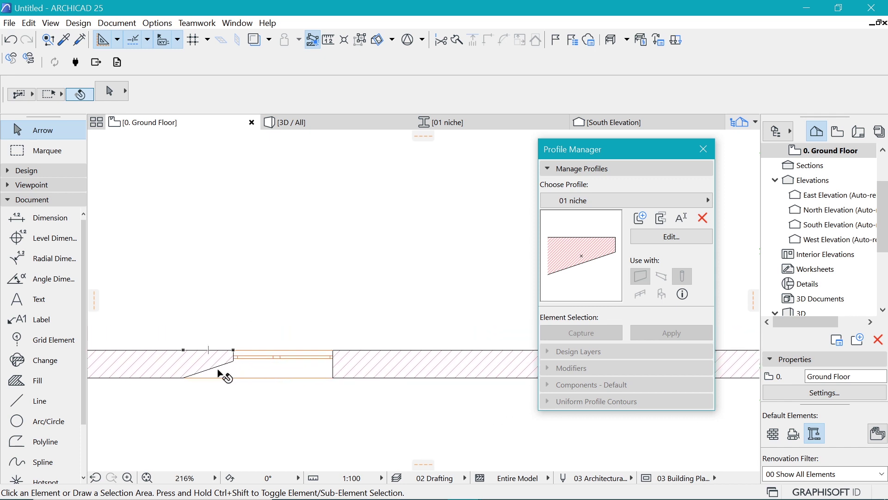
scroll(185, 378, "up", 2)
left_click(186, 378)
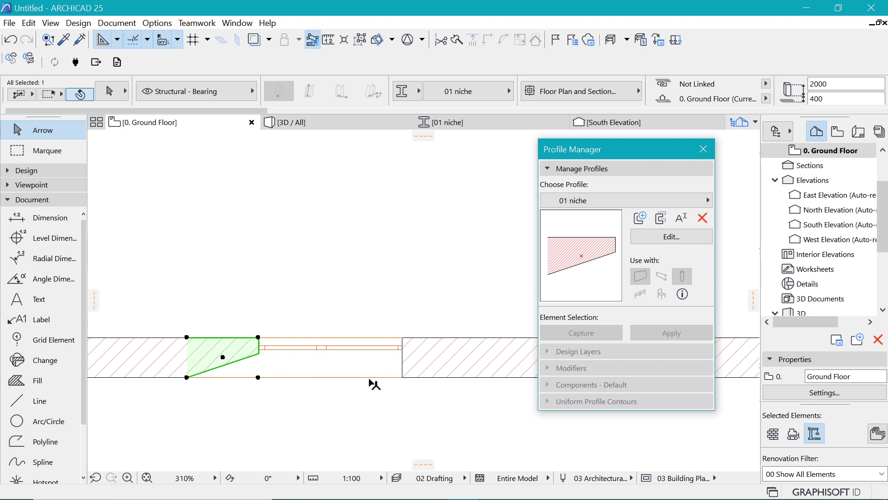
left_click(401, 379, "shift")
scroll(146, 356, "down", 4)
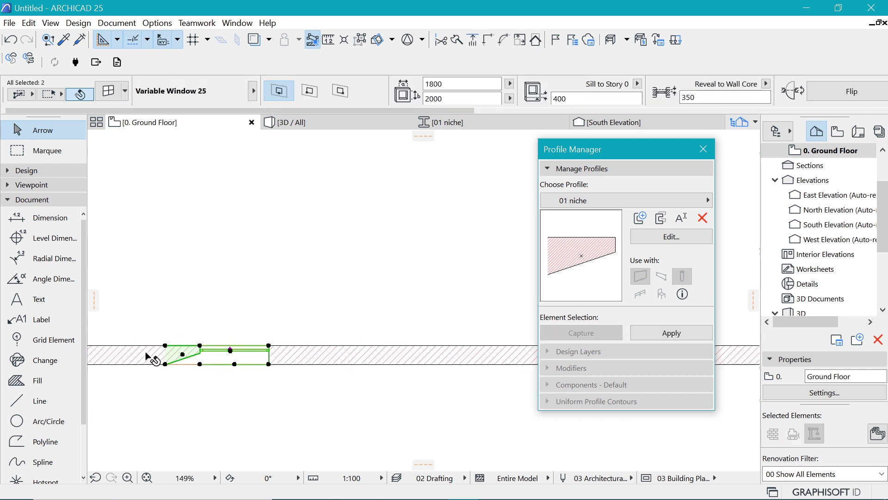
scroll(146, 356, "down", 5)
scroll(235, 391, "up", 2)
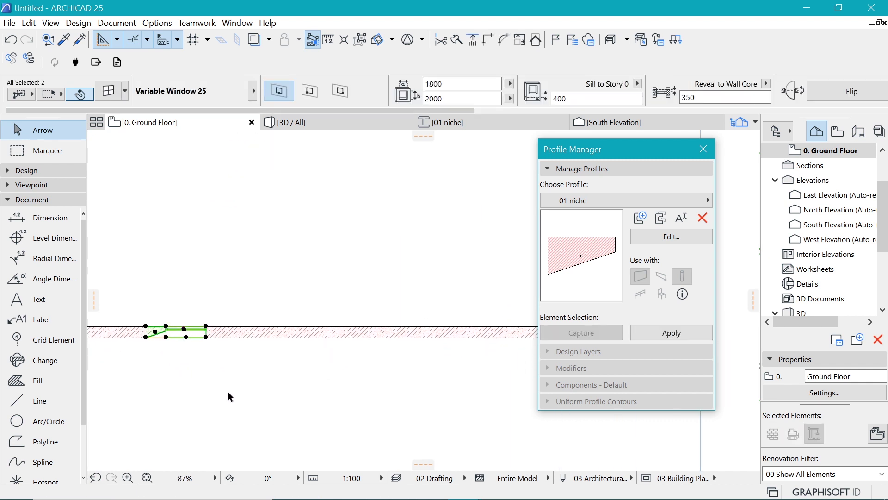
key("ctrl+u")
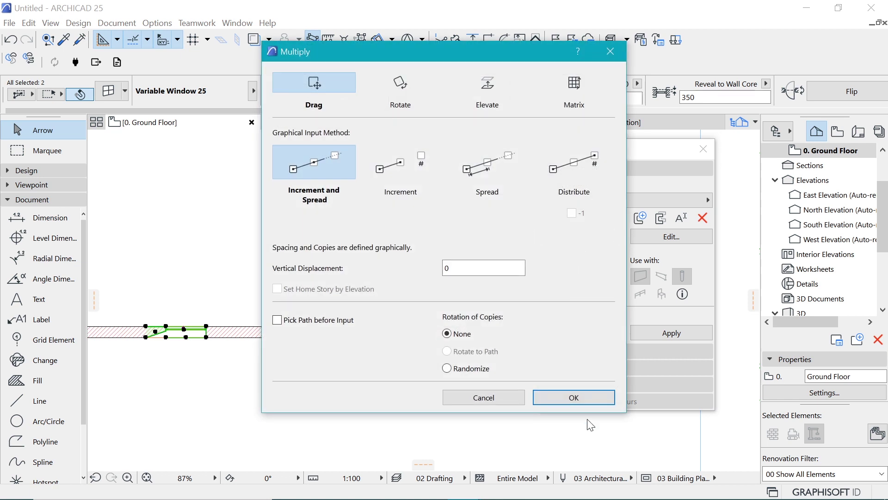
left_click(574, 397)
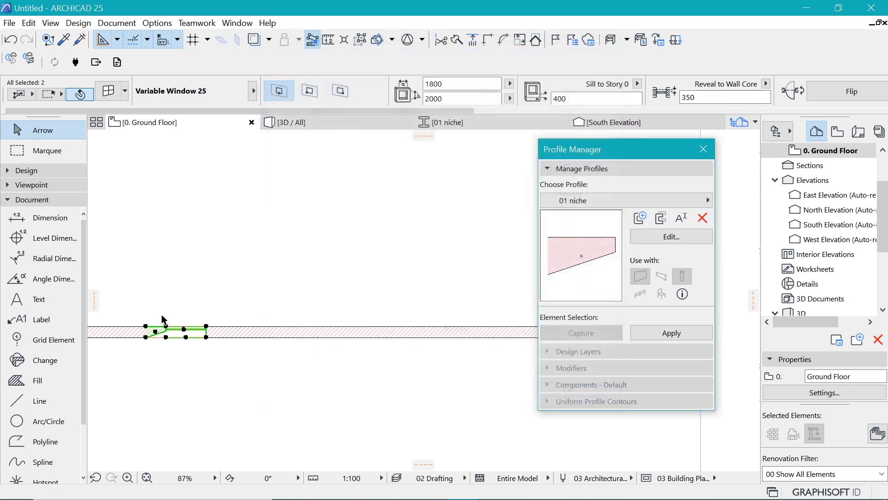
scroll(147, 340, "up", 6)
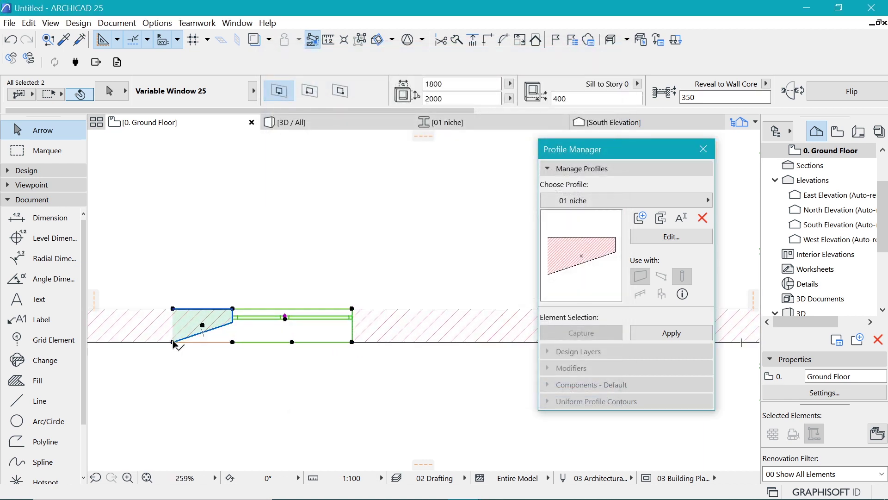
left_click(172, 342, "shift")
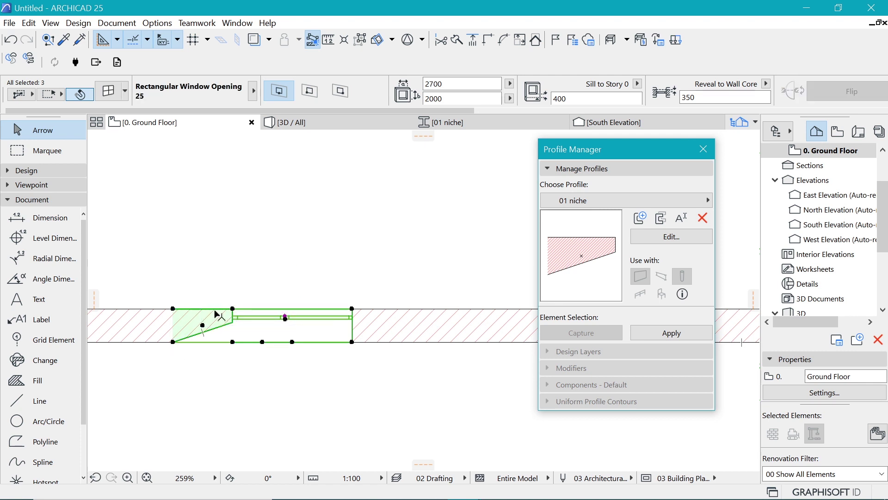
scroll(278, 333, "down", 1)
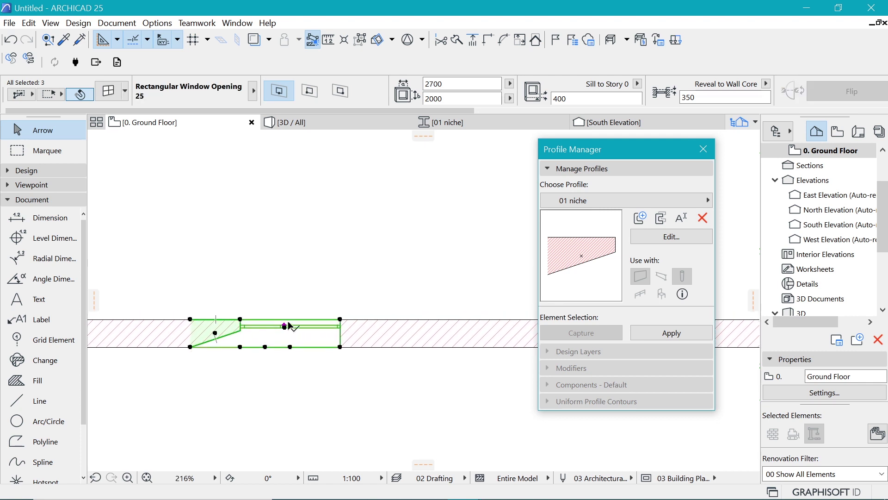
scroll(273, 319, "down", 4)
scroll(245, 318, "up", 2)
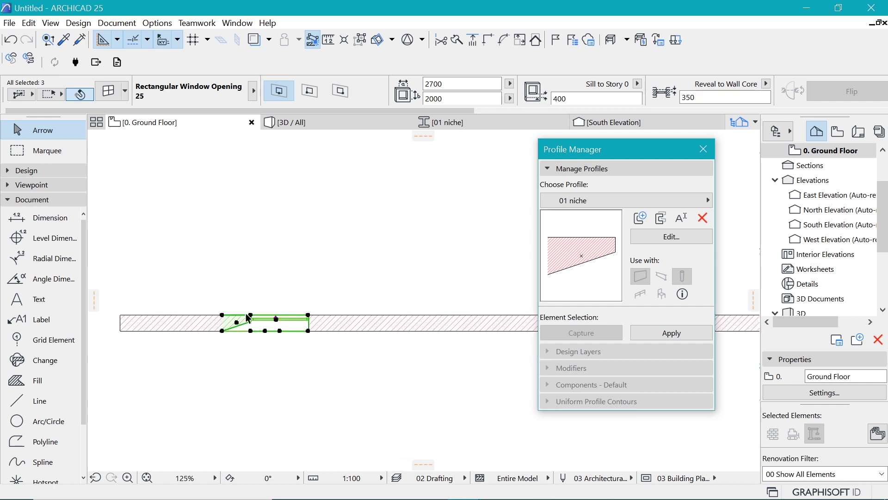
scroll(235, 318, "up", 2)
left_click(196, 356)
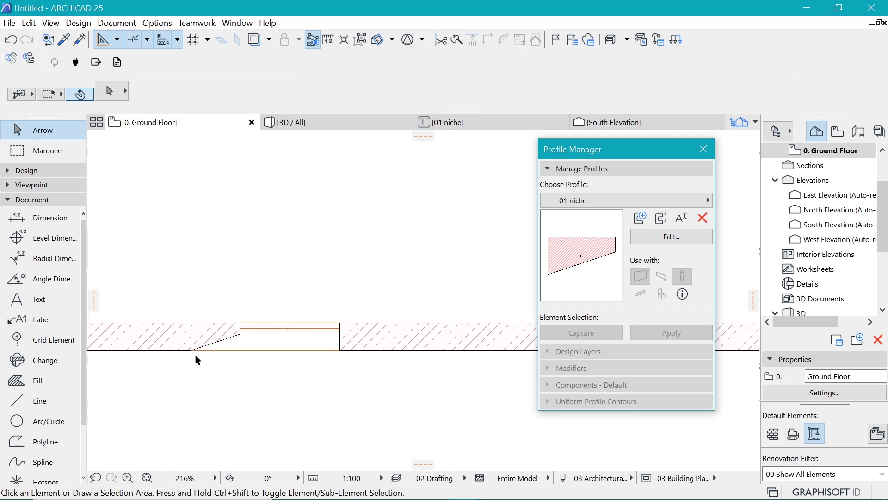
Step: Set the ARCHICAD Classification of the Rectangular Window Opening 25 around the niche to Empty Opening
key("Tab")
left_click(192, 352)
left_click(187, 268)
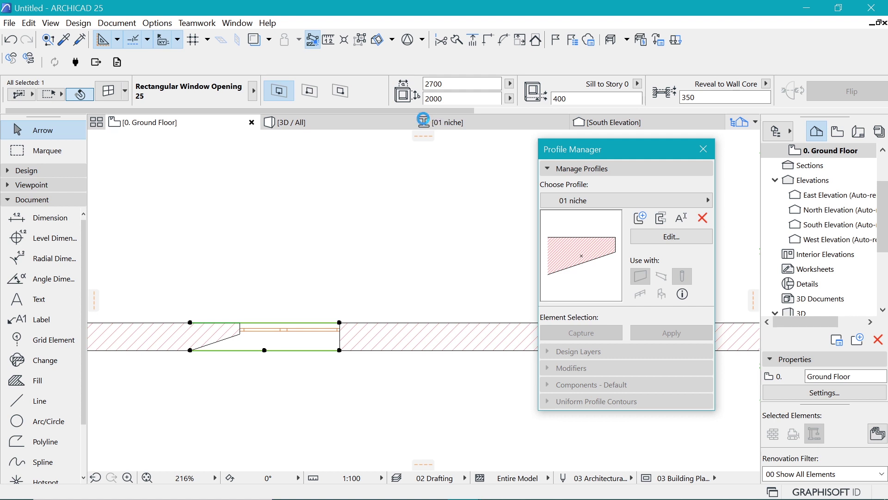
key("ctrl+t")
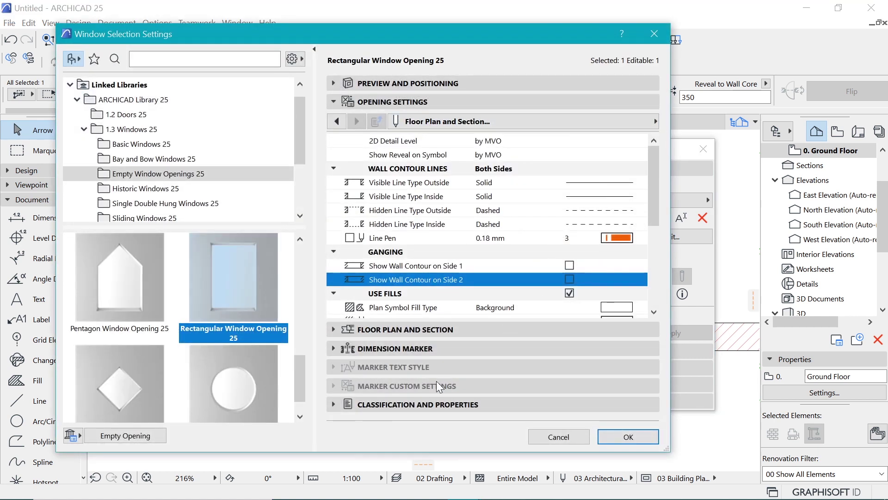
left_click(428, 405)
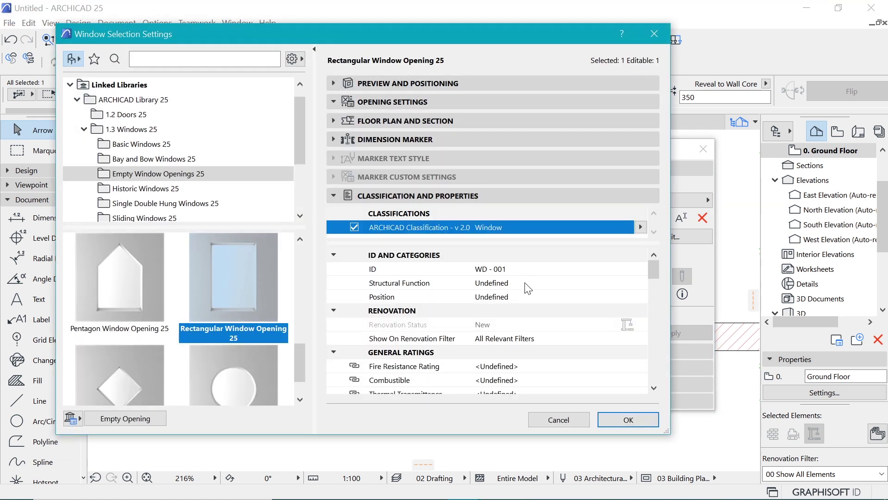
left_click(641, 227)
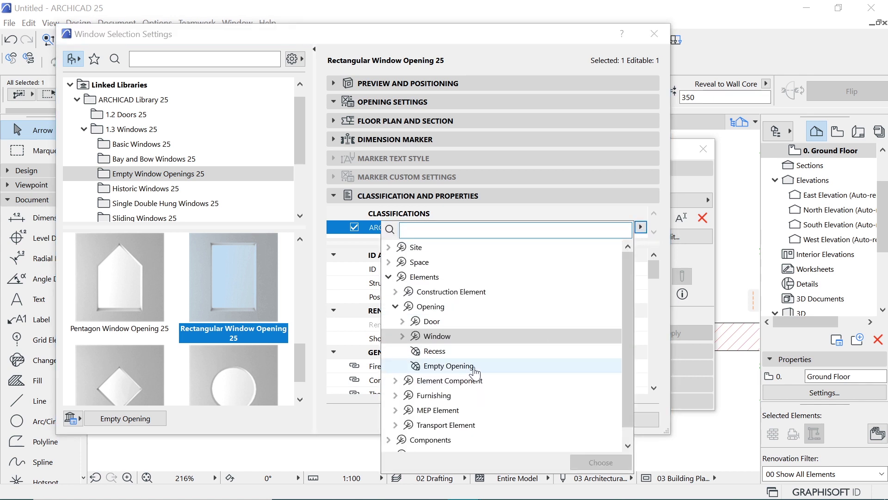
double_click(475, 366)
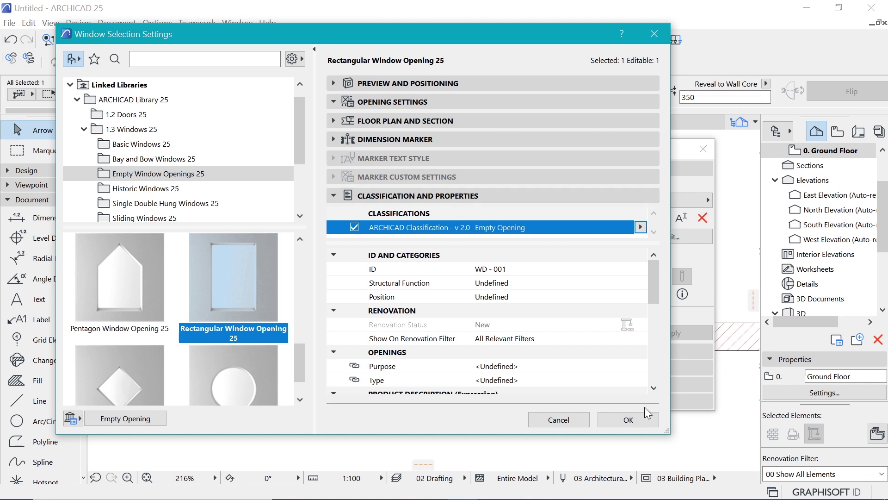
left_click(627, 419)
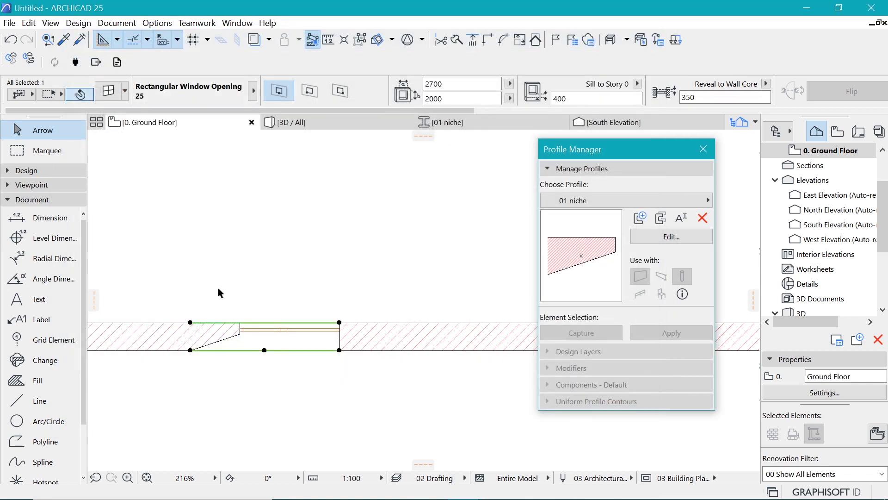
Step: Multiply the empty opening, Variable Window 25 and niche column along the wall towards its east end as three spread copies at 5000 spacing
scroll(303, 310, "up", 3)
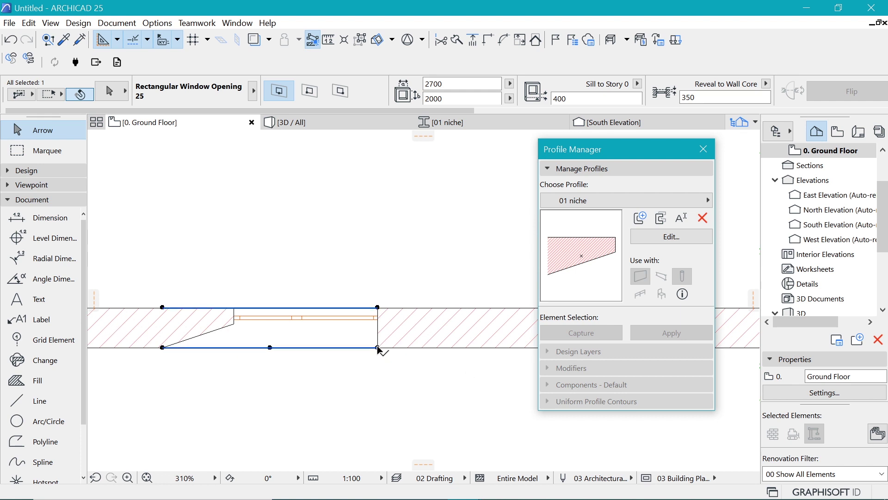
left_click(225, 320, "shift")
scroll(254, 365, "down", 8)
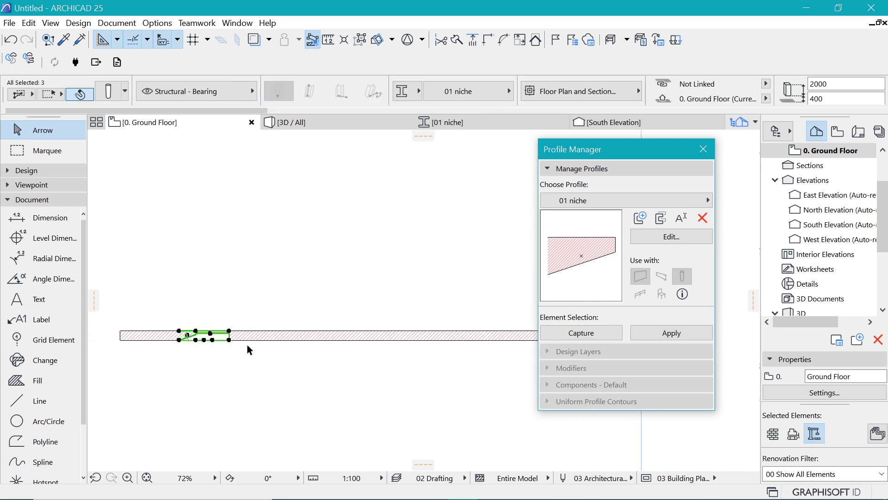
key("ctrl+u")
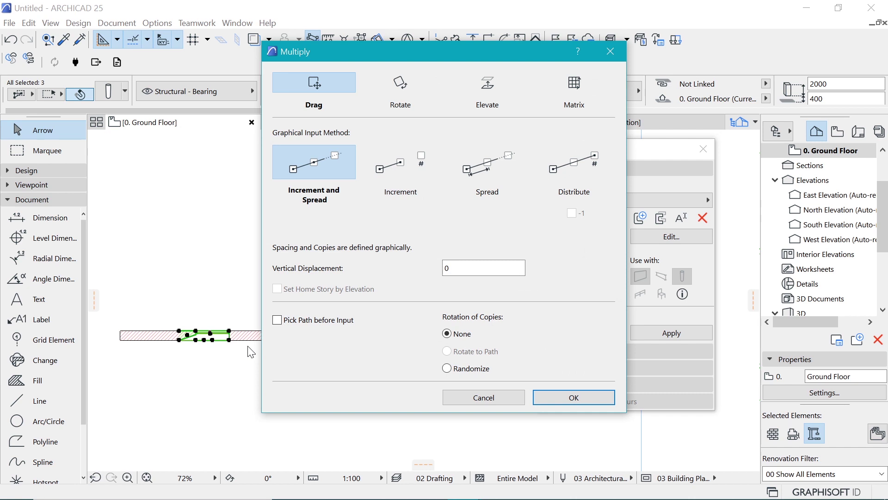
left_click(490, 175)
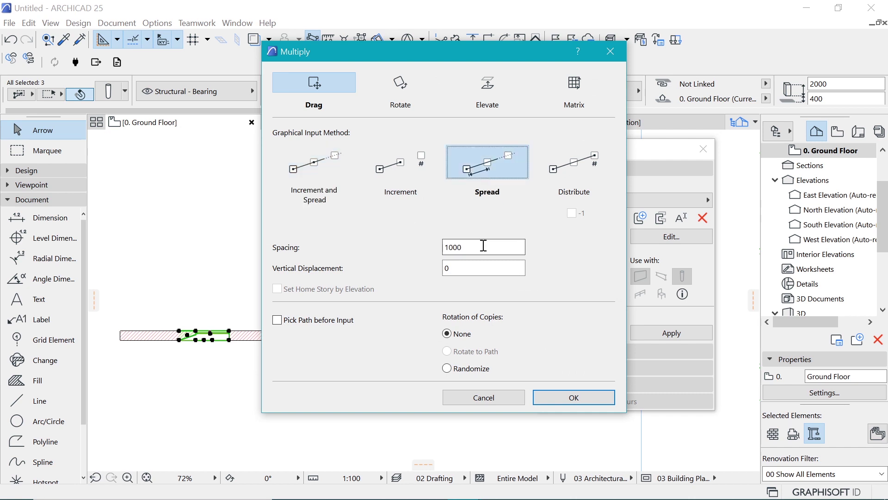
type("5000")
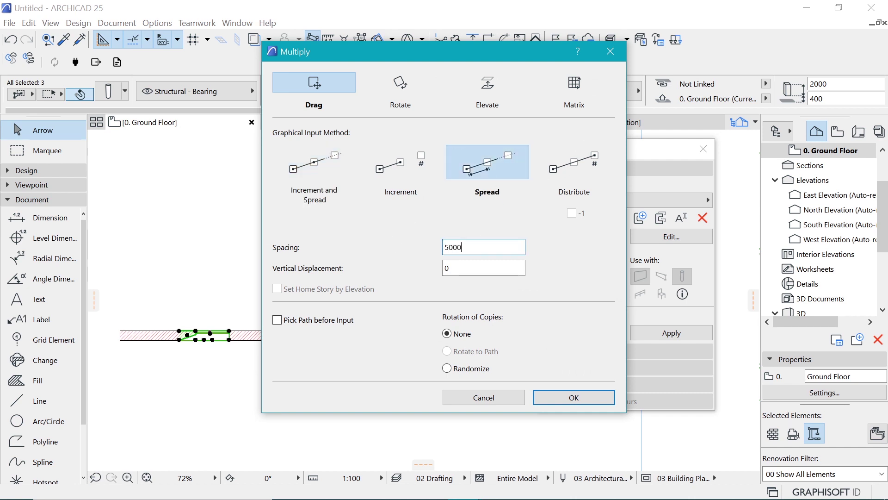
key("Return")
scroll(212, 249, "down", 2)
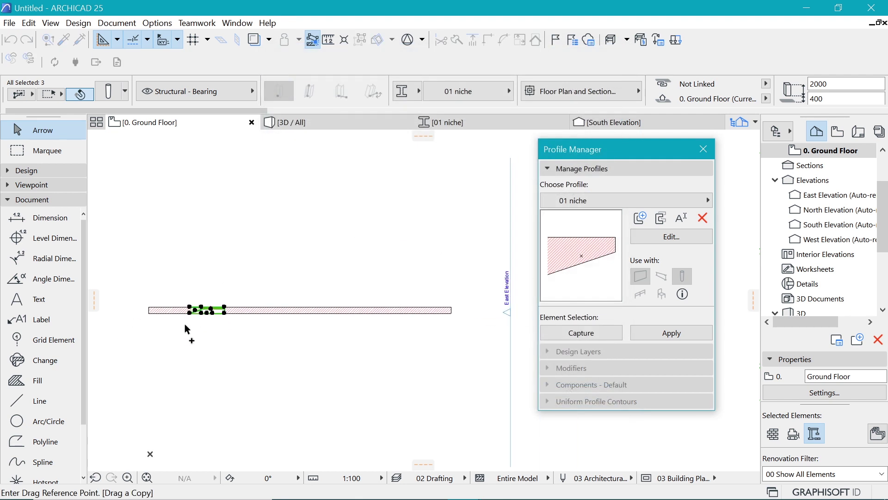
left_click(185, 324)
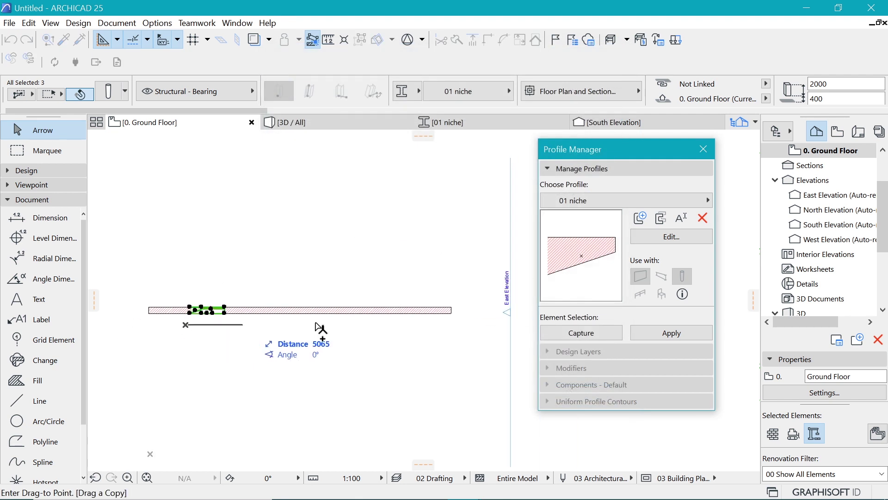
left_click(423, 332)
left_click(254, 232)
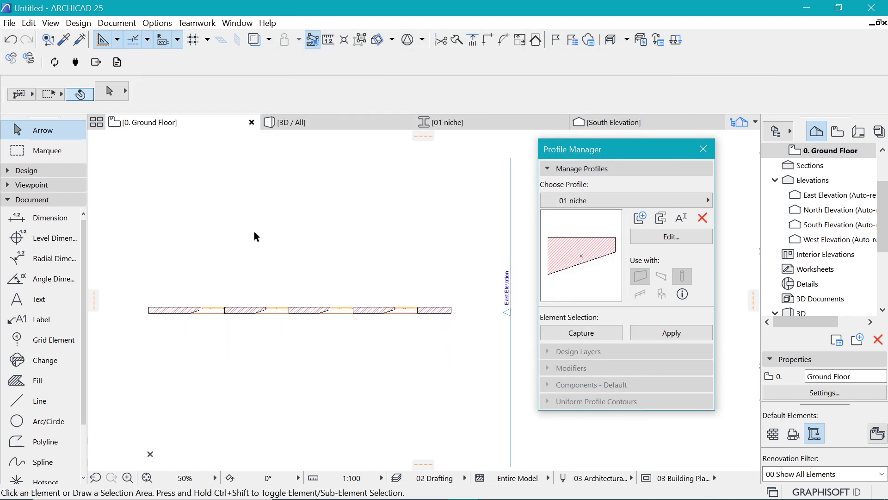
Step: Inspect the multiplied windows and niche columns along the brick wall in plan and in the 3D view
scroll(215, 288, "up", 2)
scroll(321, 329, "down", 2)
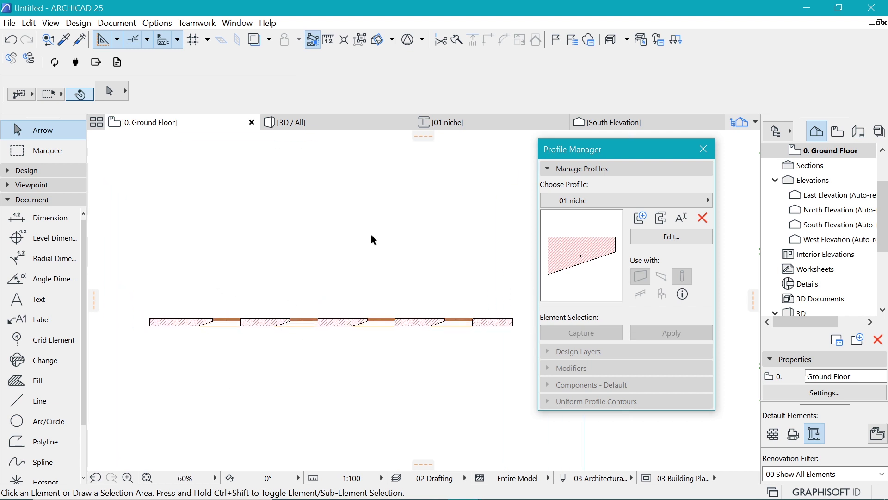
left_click(310, 120)
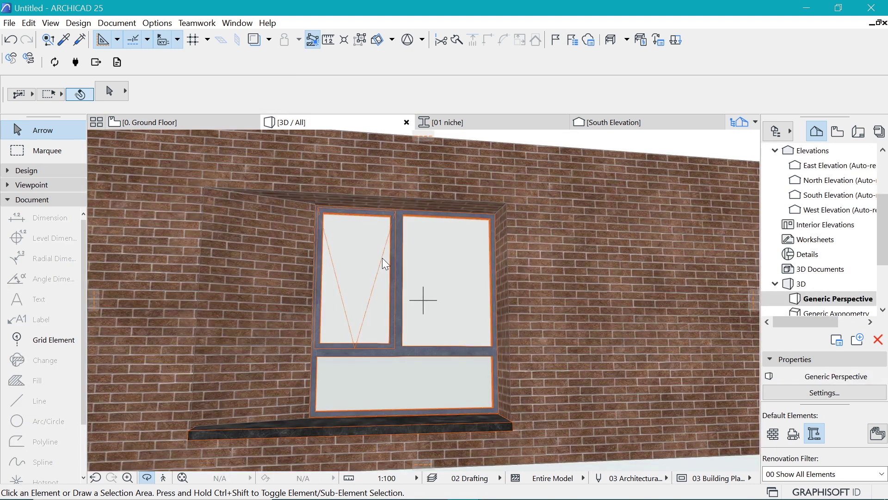
middle_click_drag(186, 252, 167, 273, "shift")
scroll(177, 298, "down", 3)
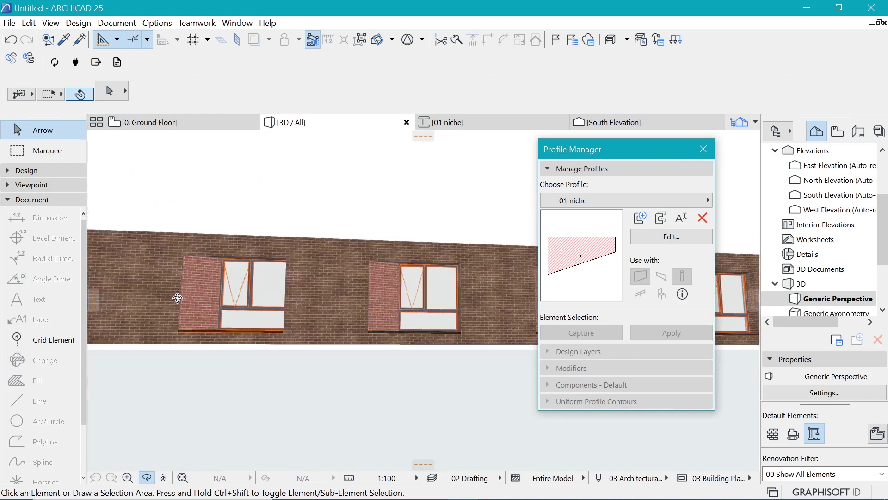
scroll(177, 298, "down", 3)
middle_click_drag(233, 262, 201, 270, "shift")
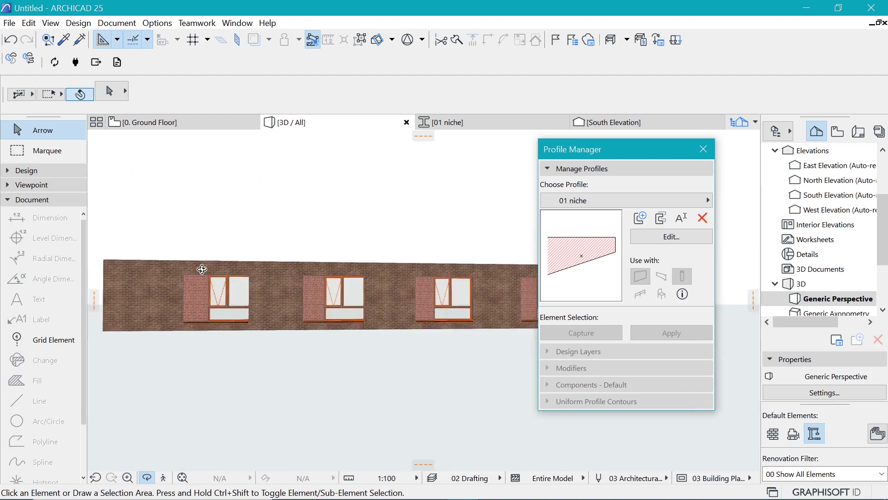
left_click_drag(202, 269, 282, 287)
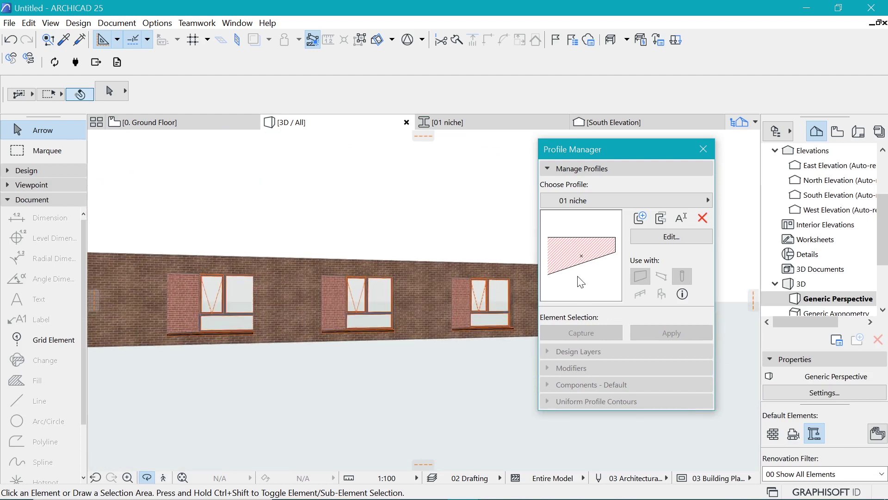
scroll(209, 298, "up", 3)
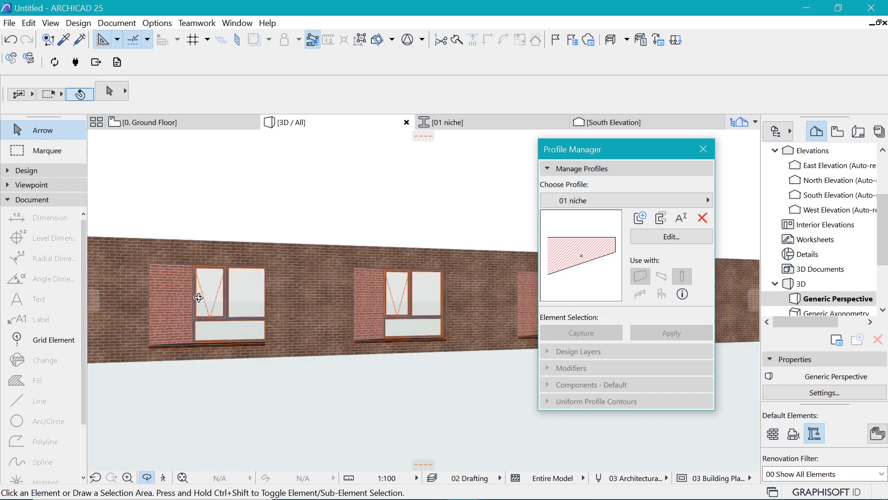
Step: Enable both surface overrides for the three red niche columns beside the consecutive windows in the 3D view
key("Escape")
left_click(154, 296)
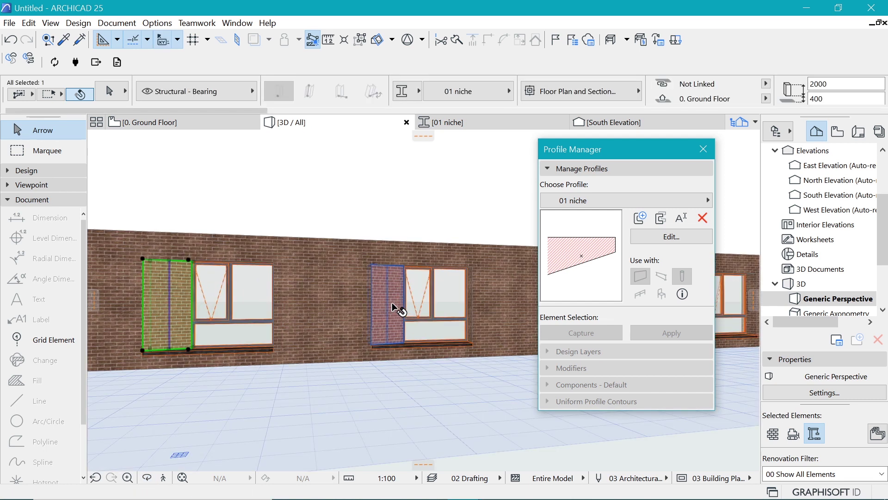
left_click(397, 315, "shift")
scroll(462, 317, "down", 3)
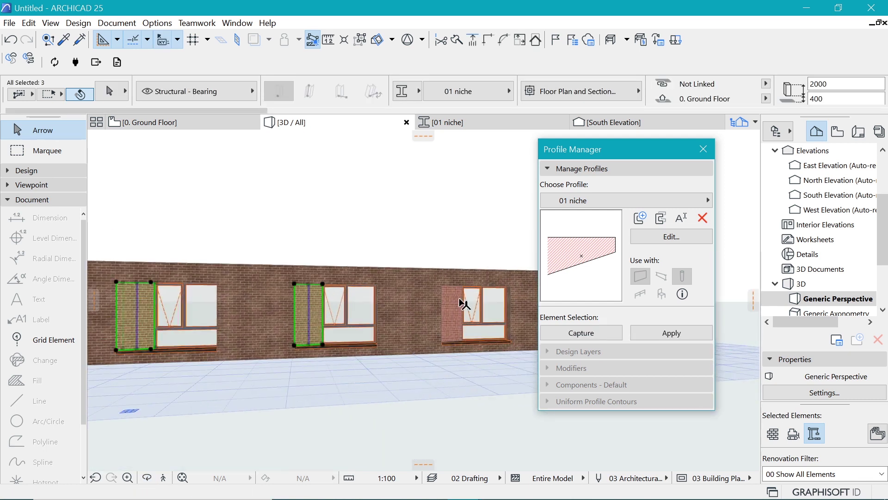
left_click(462, 306, "shift")
key("ctrl+t")
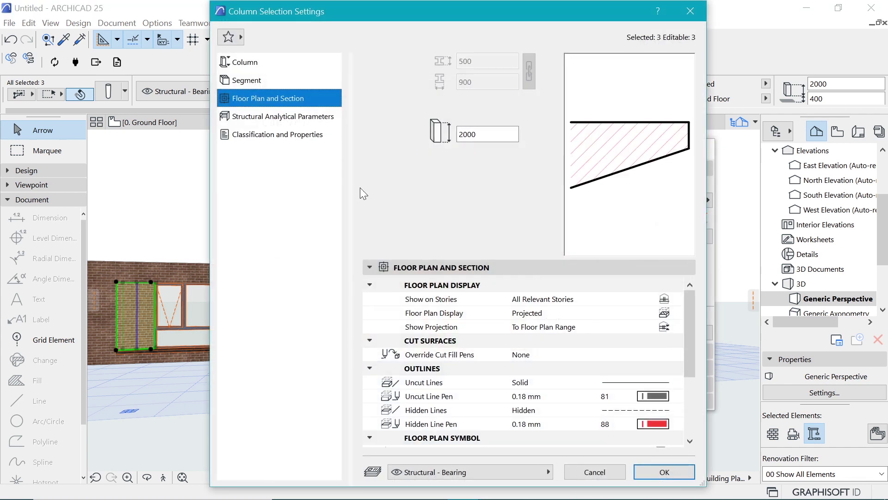
left_click(277, 83)
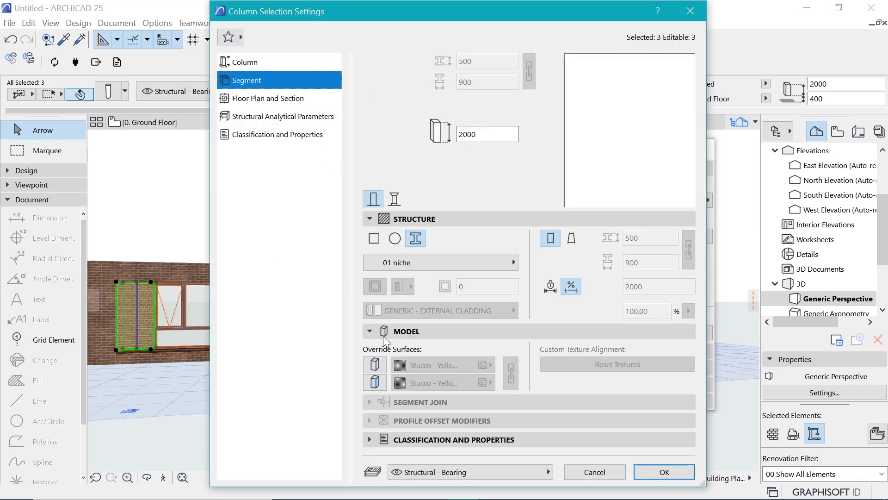
left_click(374, 365)
left_click(374, 383)
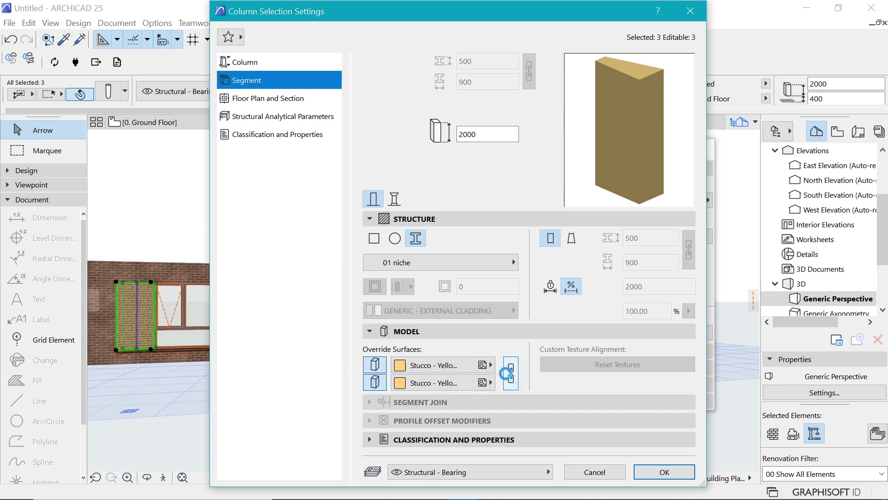
Step: Link the niche columns' override surfaces and set them to Brick - Brown
left_click(510, 373)
left_click(467, 365)
scroll(569, 198, "up", 10)
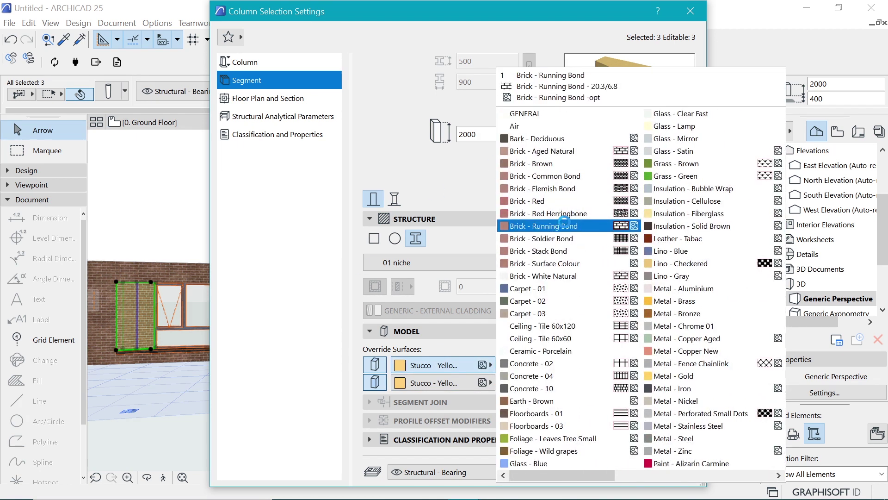
left_click(566, 163)
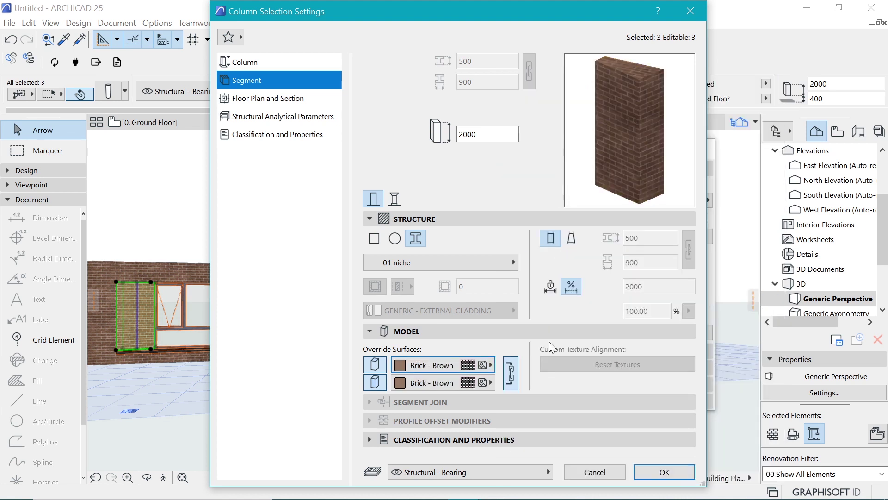
left_click(664, 472)
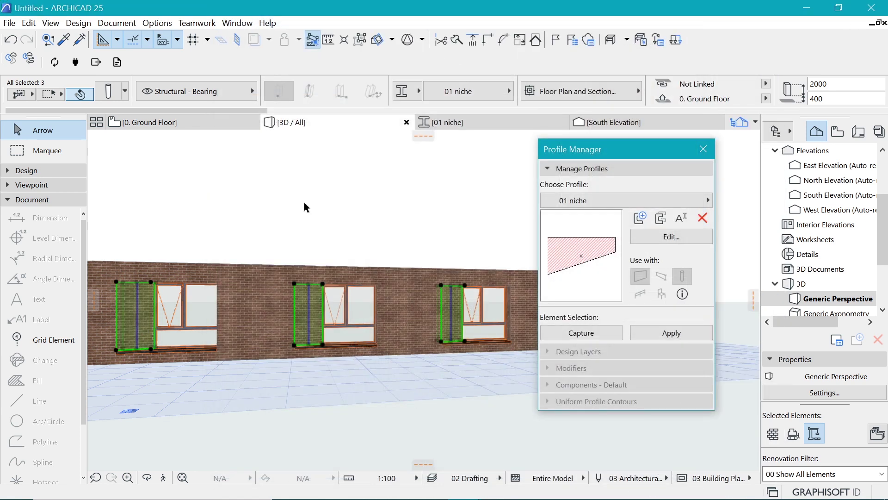
left_click(322, 204)
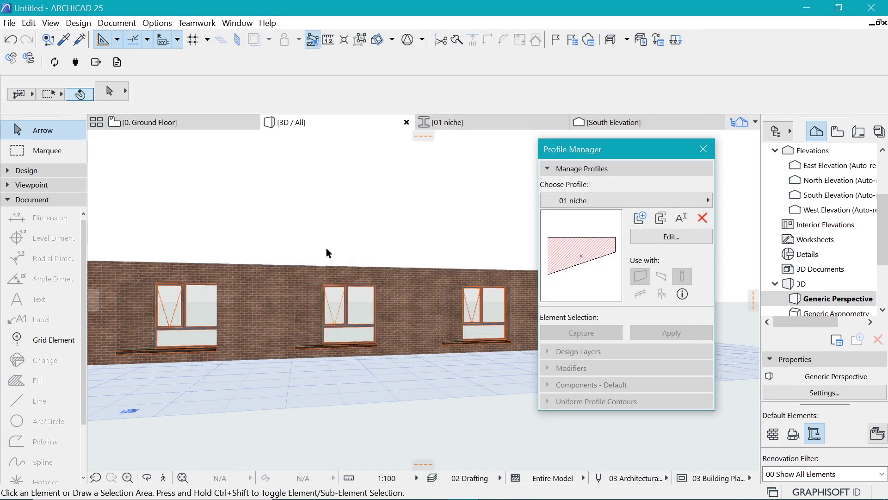
Step: Transfer the settings of a brown brick niche column to the last red niche column in 3D
middle_click_drag(327, 248, 236, 211, "shift")
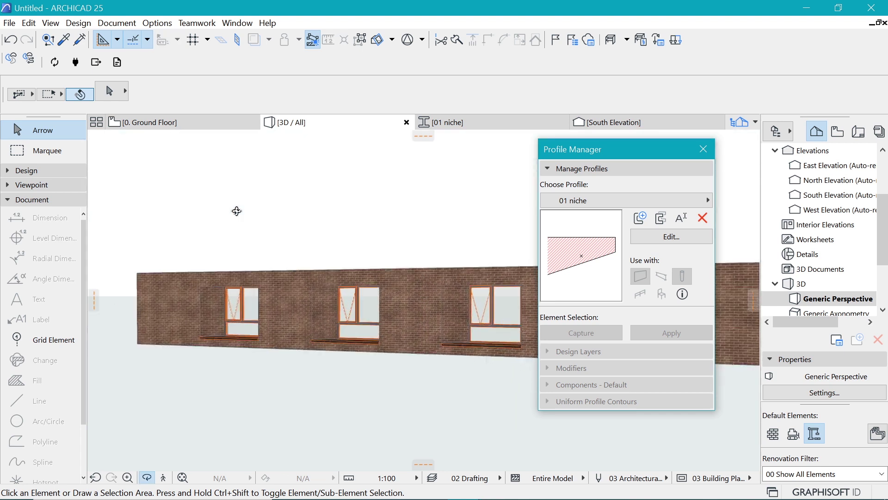
left_click_drag(236, 211, 260, 273)
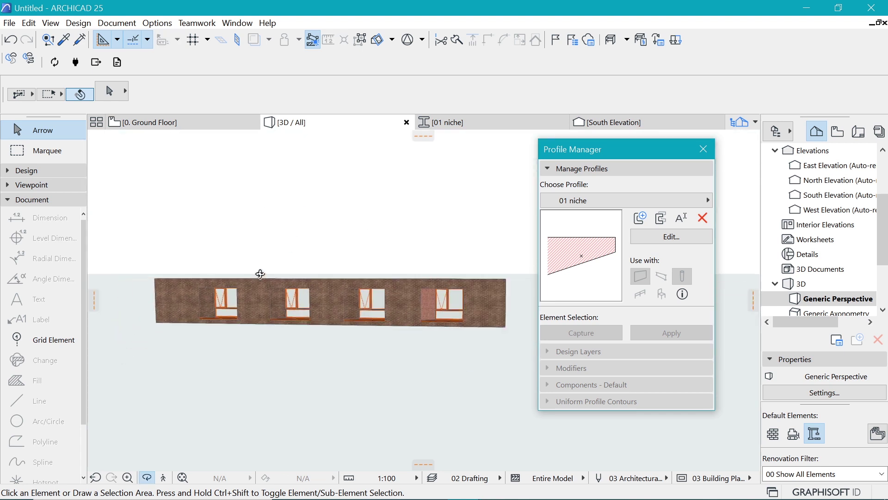
scroll(336, 273, "up", 1)
scroll(482, 304, "up", 2)
key("Escape")
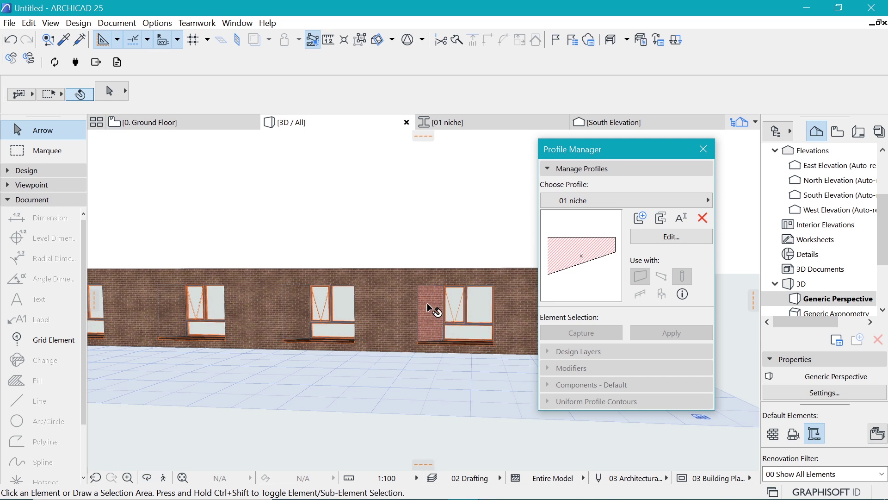
scroll(342, 318, "up", 2)
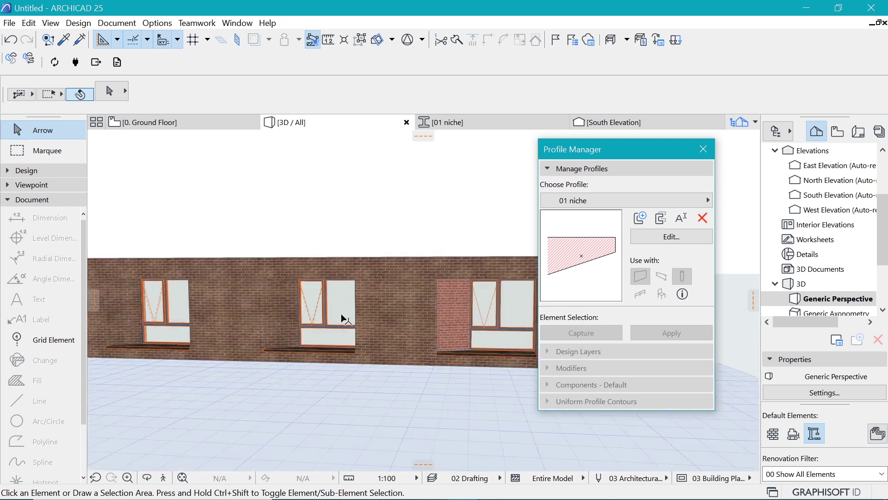
left_click(490, 287, "alt")
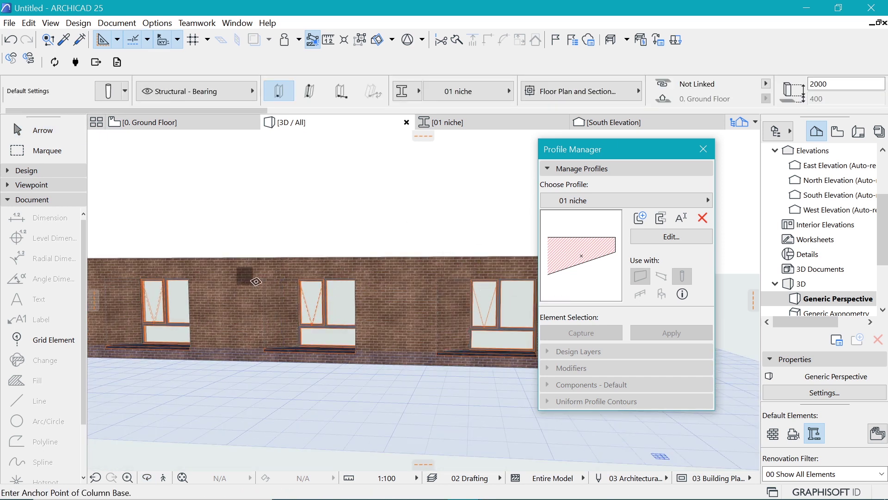
Step: Close the Profile Manager and inspect the brick wall with its four niche windows from several angles in 3D
scroll(256, 281, "down", 3)
middle_click_drag(249, 305, 424, 243, "shift")
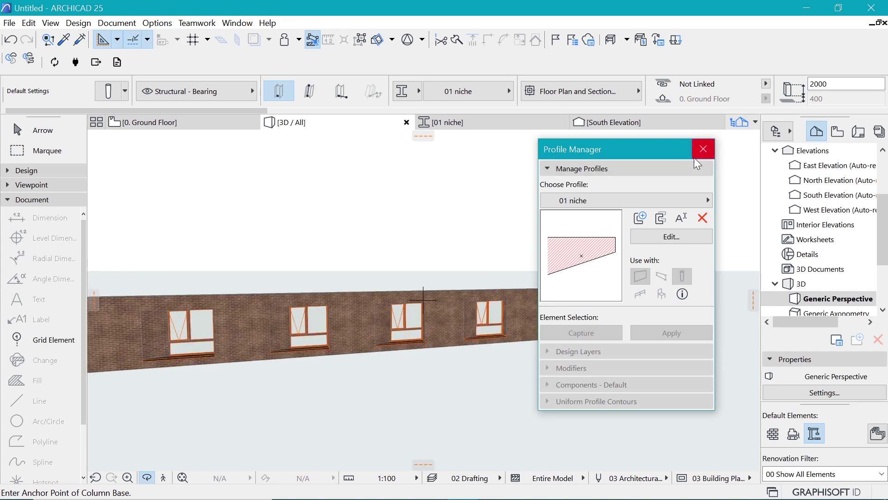
left_click(704, 149)
middle_click_drag(522, 253, 481, 317, "shift")
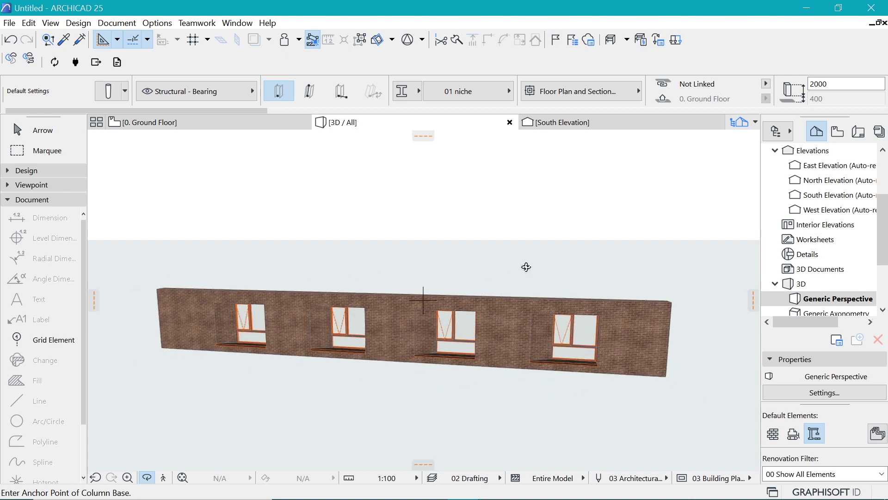
middle_click_drag(526, 267, 505, 291, "shift")
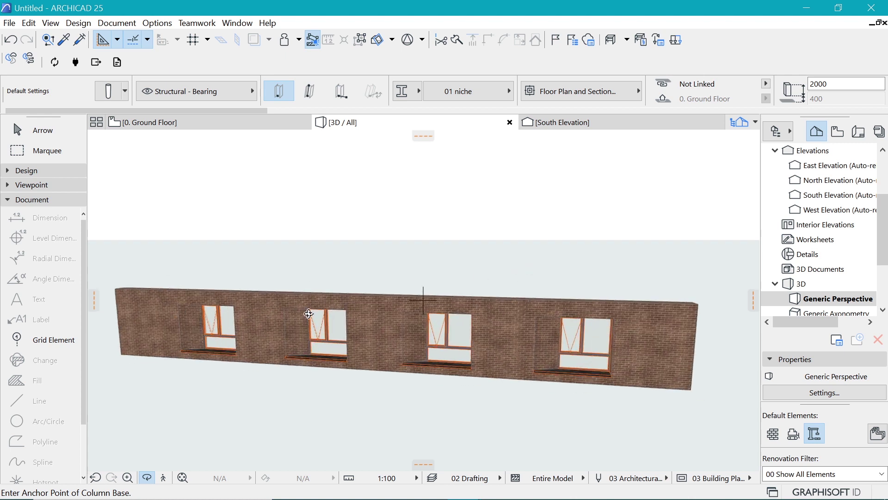
middle_click_drag(406, 314, 428, 292, "shift")
Step: Copy the wall with its windows and four niche columns from the Ground Floor plan to 1. Story
key("F2")
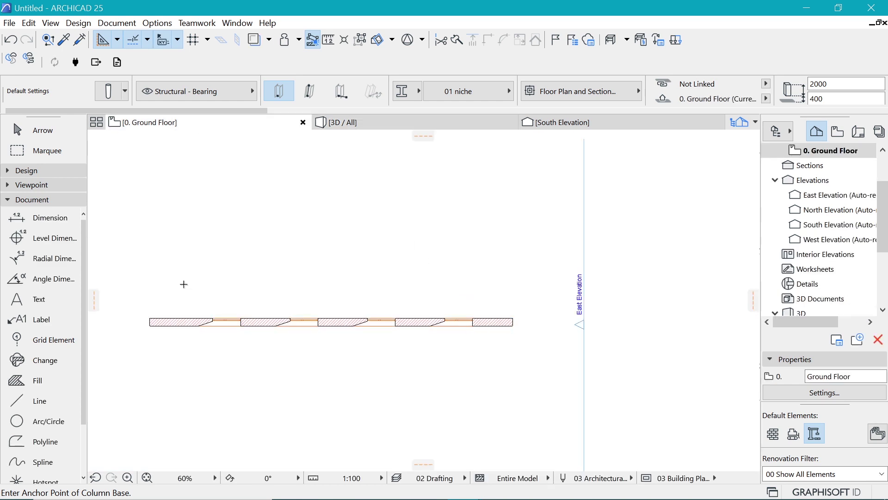
key("Escape")
left_click_drag(138, 286, 234, 318)
left_click(543, 369)
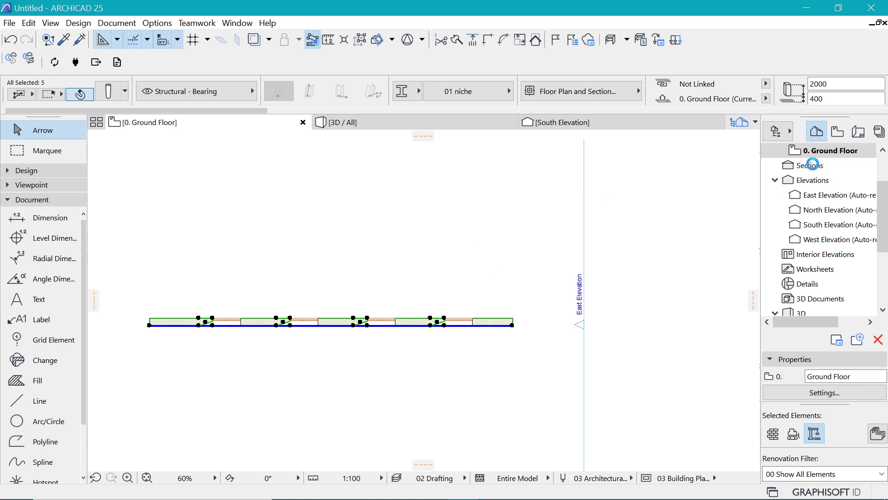
scroll(815, 169, "up", 2)
double_click(832, 198)
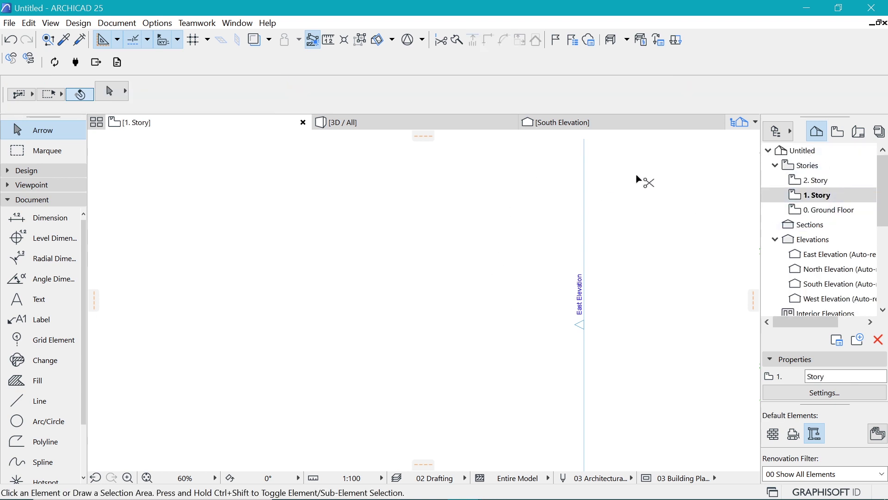
key("ctrl+v")
left_click(466, 240)
Step: Move the four Variable Window 25 windows on 1. Story west along the wall by one niche width, aligning them with the niches' outer corners
scroll(208, 326, "up", 6)
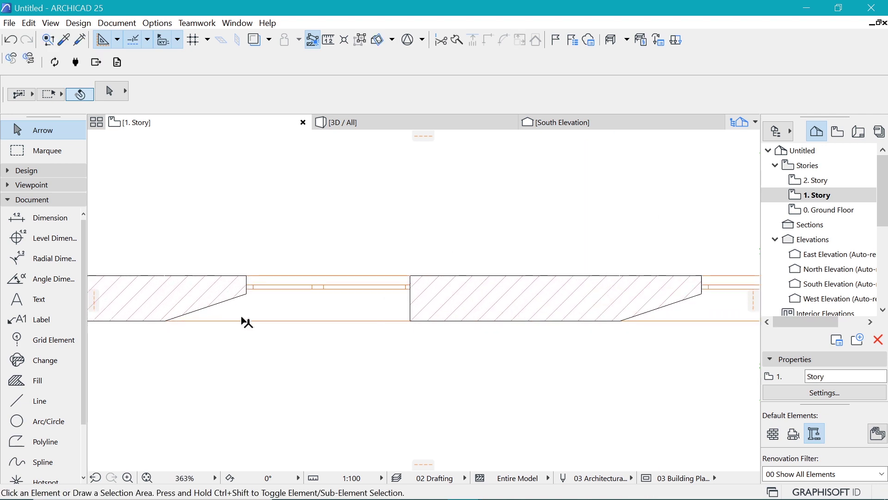
scroll(356, 296, "down", 2)
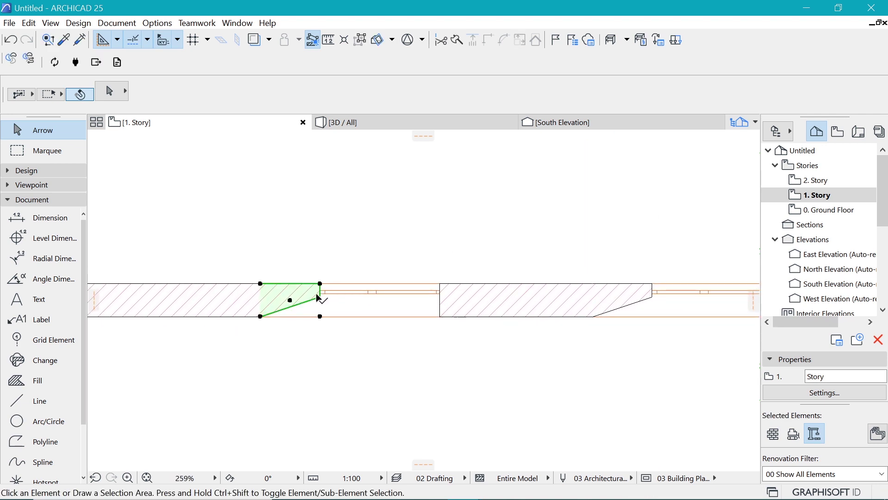
left_click(268, 309)
scroll(268, 309, "down", 4)
left_click(511, 299, "shift")
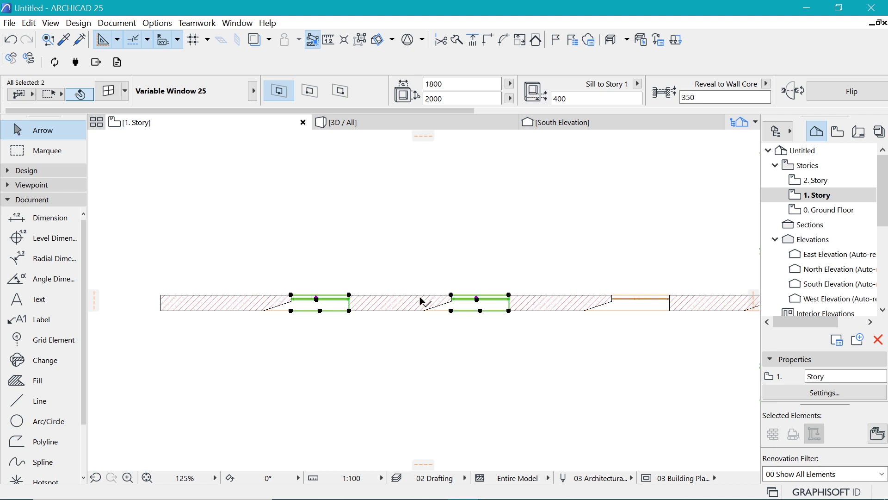
scroll(511, 300, "down", 3)
left_click(564, 299, "shift")
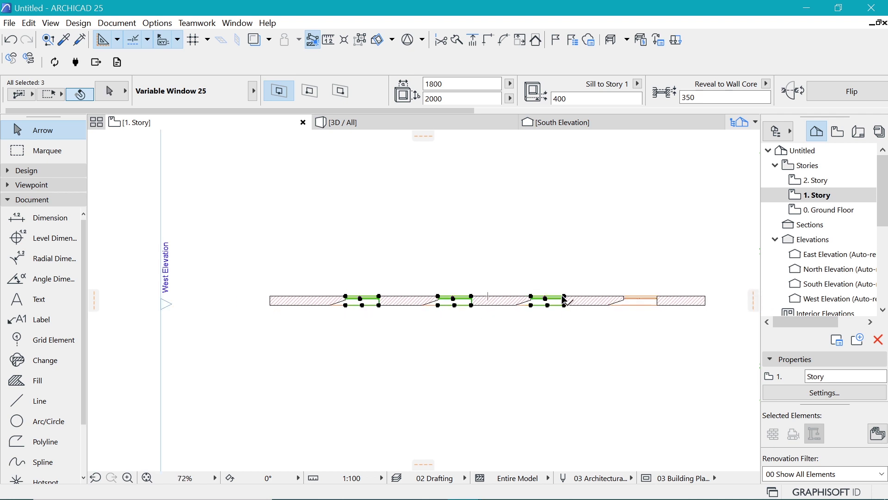
left_click(668, 298, "shift")
scroll(666, 300, "up", 4)
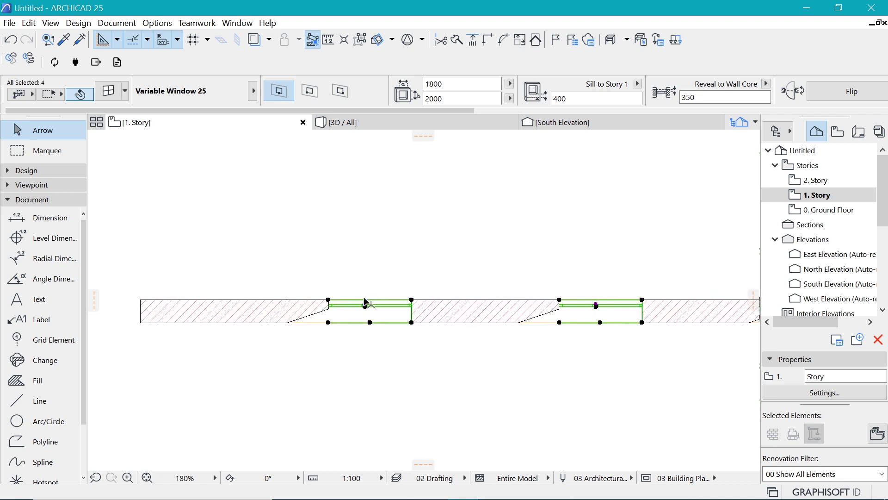
key("ctrl+d")
left_click(329, 323)
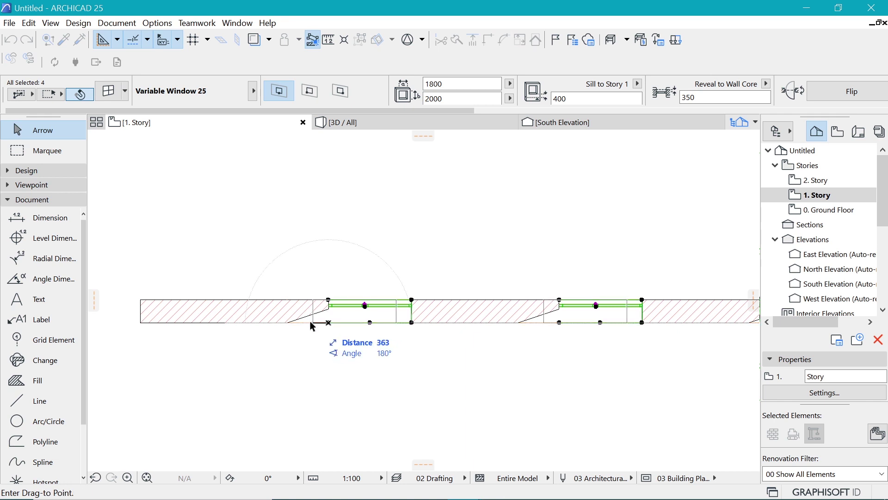
left_click(287, 322)
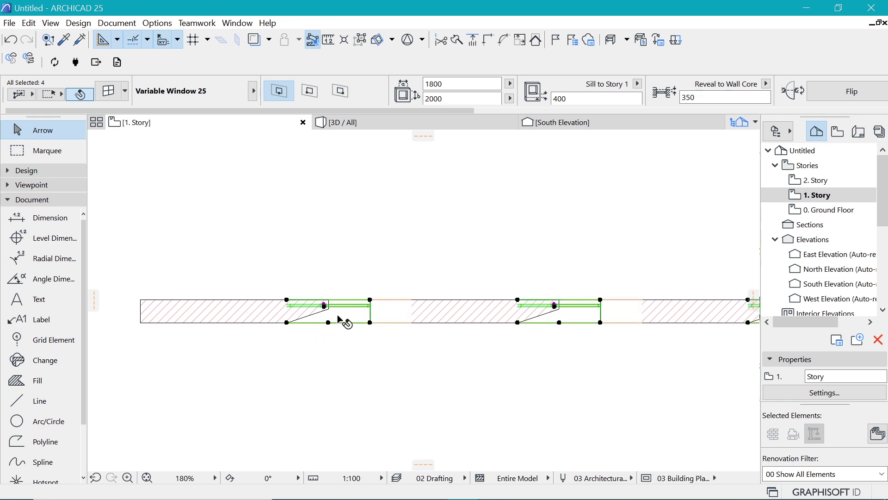
Step: Mirror the first and second windows from the west end of 1. Story, each about its own centre axis
key("ctrl+z")
key("ctrl+m")
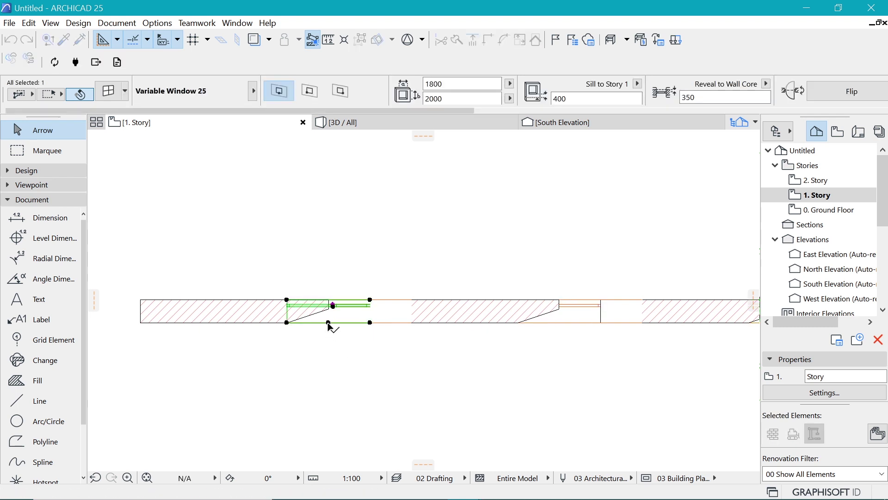
scroll(291, 326, "down", 2)
left_click(480, 325)
key("ctrl+m")
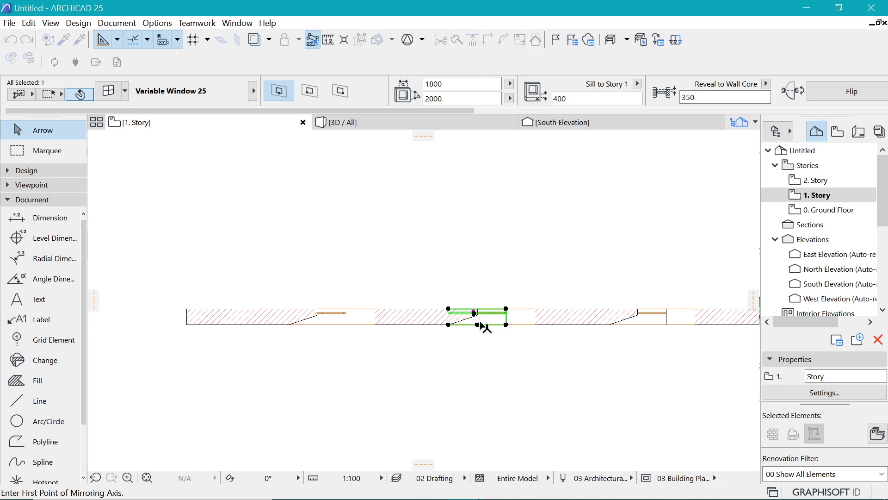
left_click(479, 325)
scroll(722, 316, "up", 2)
key("Escape")
Step: Mirror the third and fourth windows of the 1. Story wall, each about its own centre axis
left_click(580, 326)
key("ctrl+m")
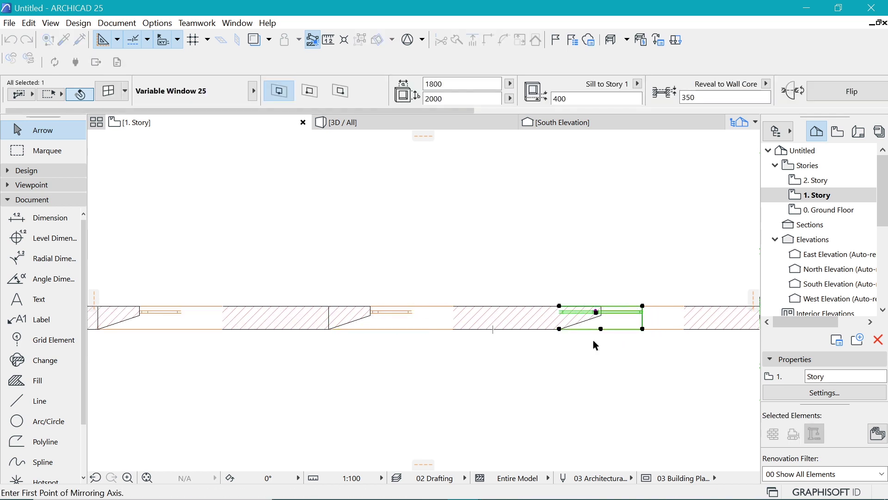
scroll(597, 336, "down", 2)
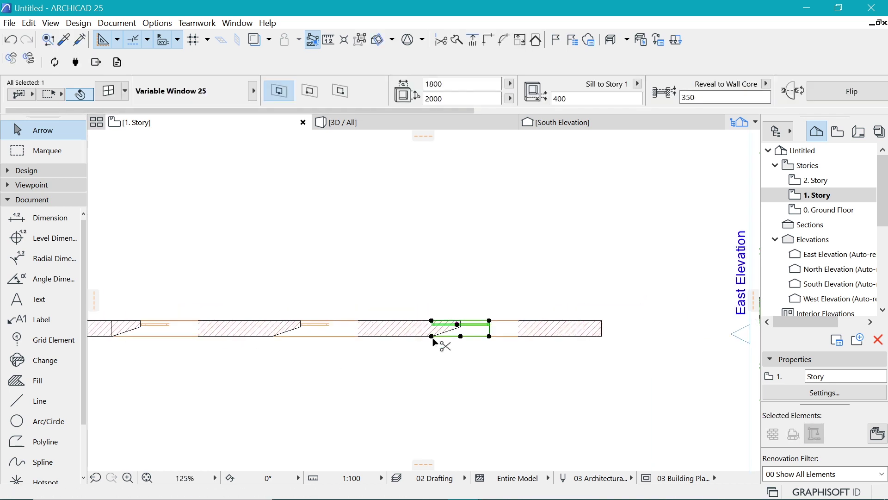
left_click(460, 336)
key("Escape")
Step: Move the four niche columns on 1. Story east along the wall to the opposite ends of their window openings
left_click(164, 322)
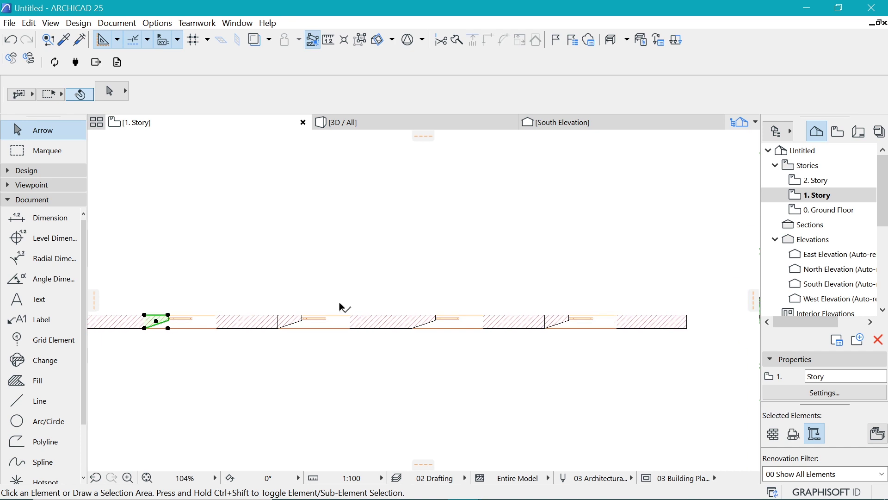
left_click(295, 320, "shift")
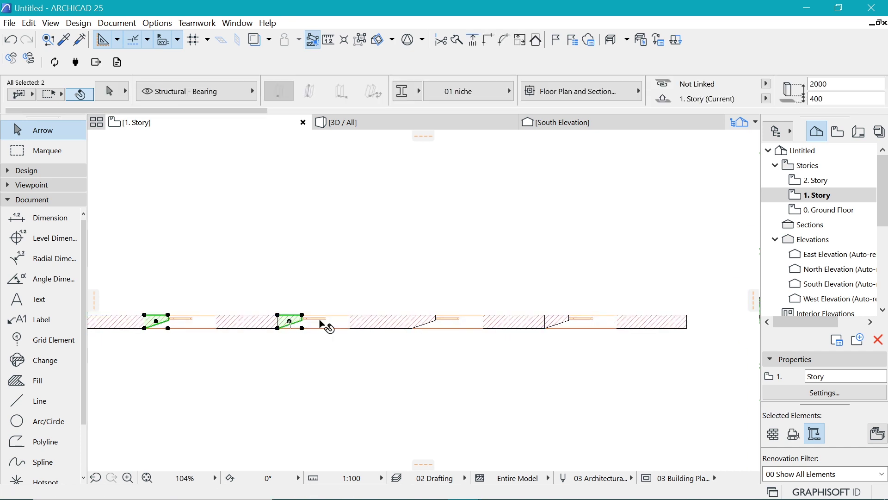
left_click(545, 331, "shift")
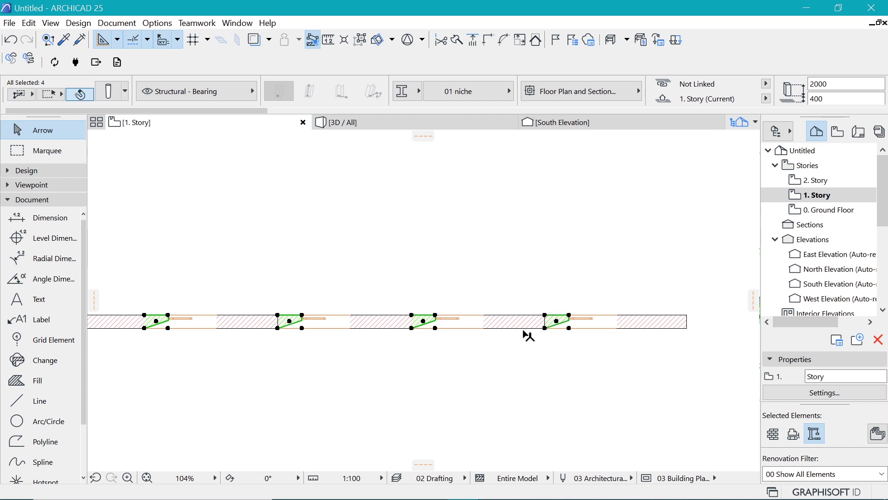
key("ctrl+d")
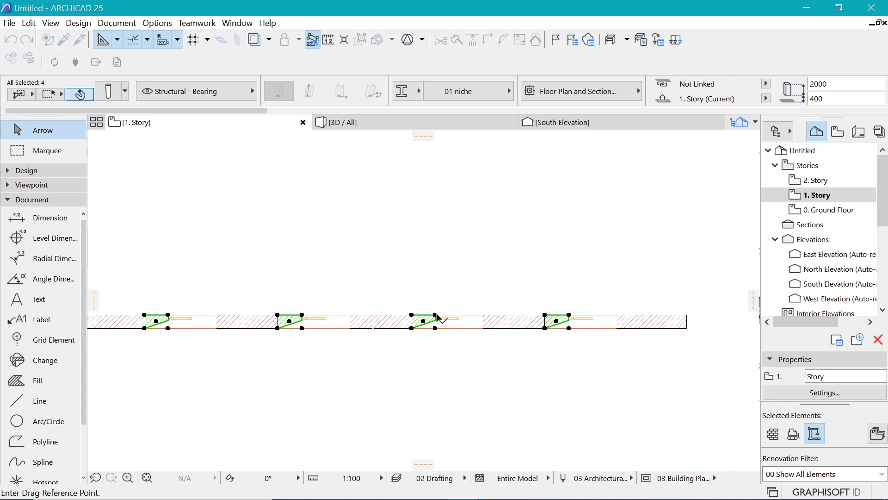
left_click(435, 315)
left_click(484, 315)
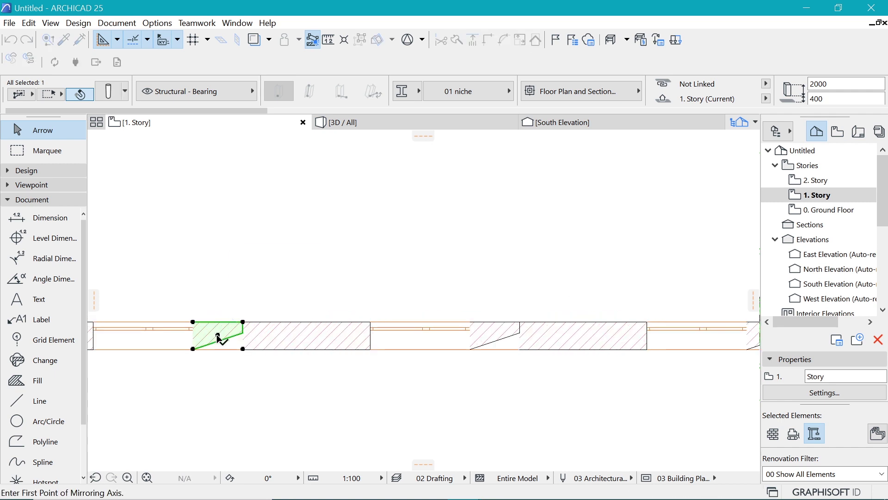
Step: Mirror the first and second niche columns from the west end of 1. Story, each about its own centre axis
left_click(218, 335)
left_click(222, 384)
left_click(517, 331)
key("ctrl+m")
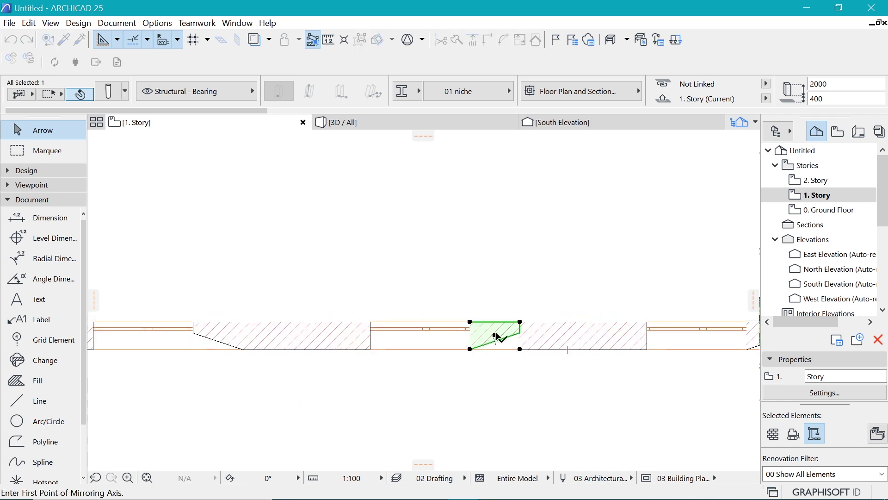
left_click(495, 335)
left_click(497, 384)
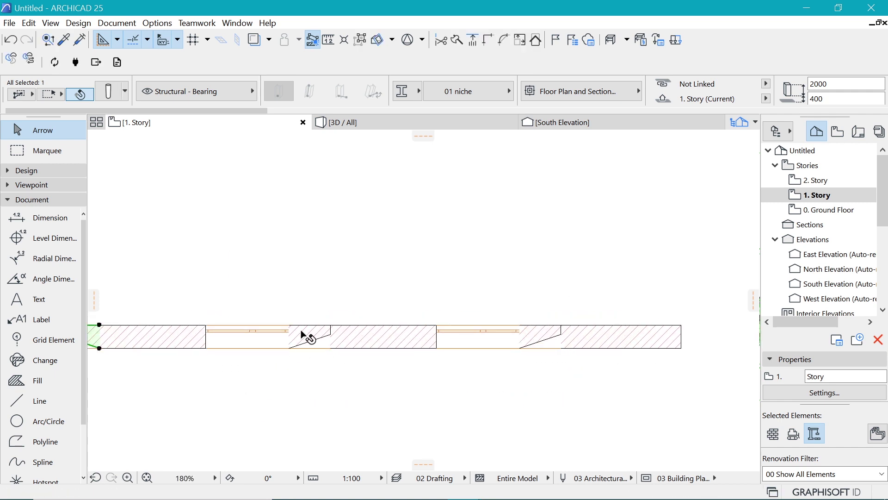
Step: Mirror the third and fourth niche columns of the 1. Story wall, each about its own centre axis, and clear the selection
left_click(300, 331)
key("ctrl+m")
left_click(309, 337)
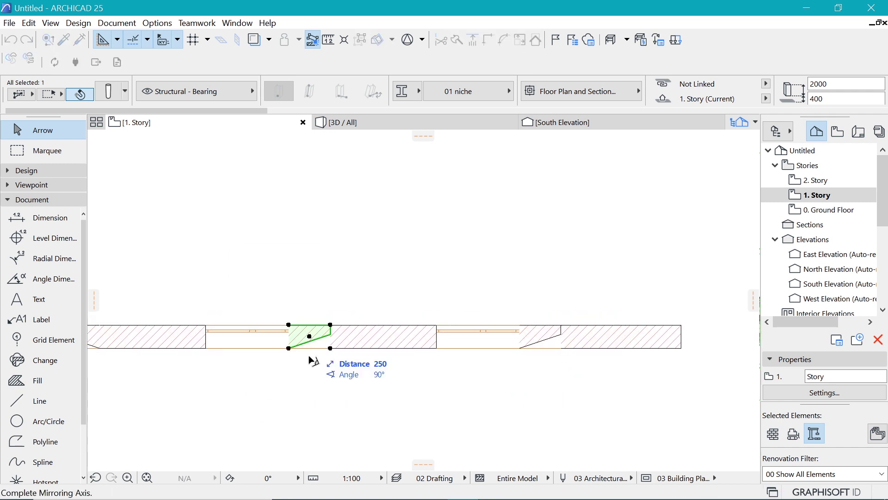
left_click(310, 368)
left_click(545, 343)
key("ctrl+m")
left_click(540, 337)
left_click(541, 369)
scroll(589, 319, "down", 5)
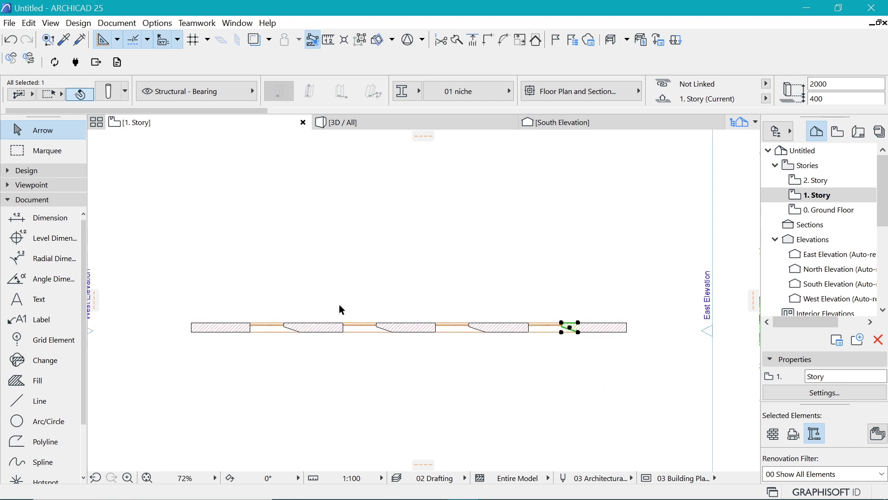
key("Escape")
Step: Examine both storeys' windows and slanted niches on the brick facade in the 3D view from several angles
scroll(370, 291, "up", 1)
left_click(390, 123)
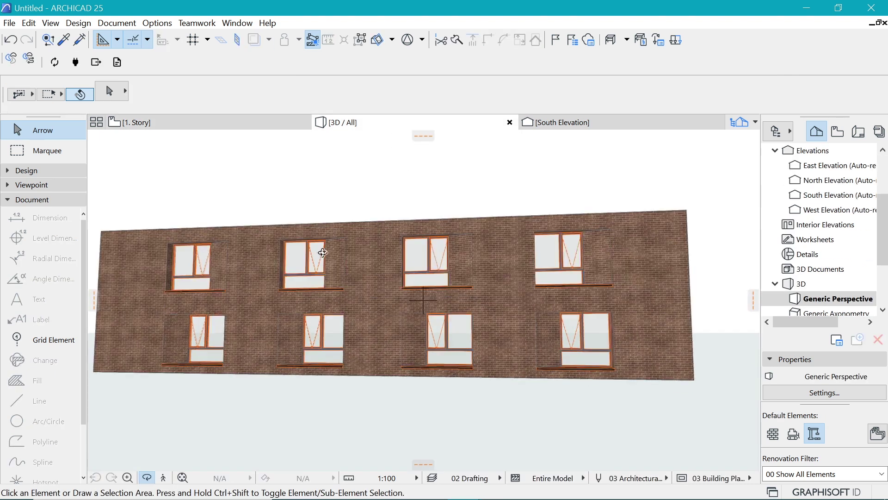
left_click_drag(295, 258, 297, 332)
scroll(241, 347, "up", 3)
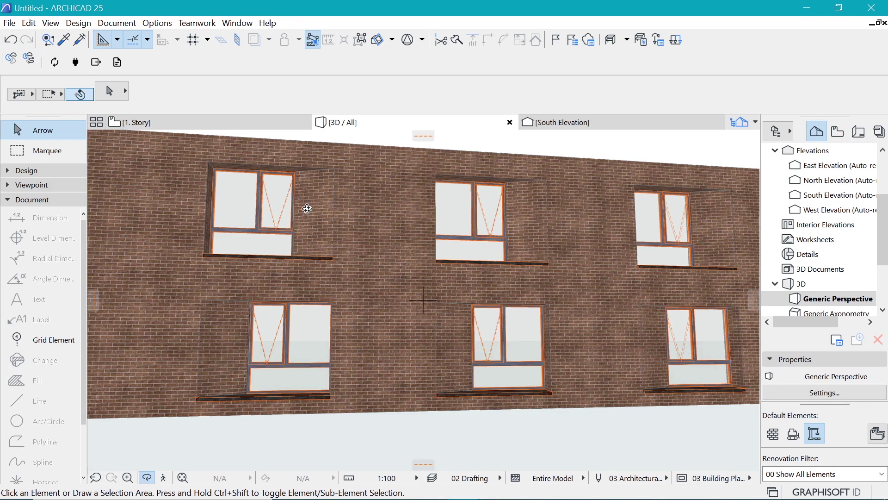
left_click_drag(293, 206, 345, 294)
left_click_drag(425, 217, 489, 260)
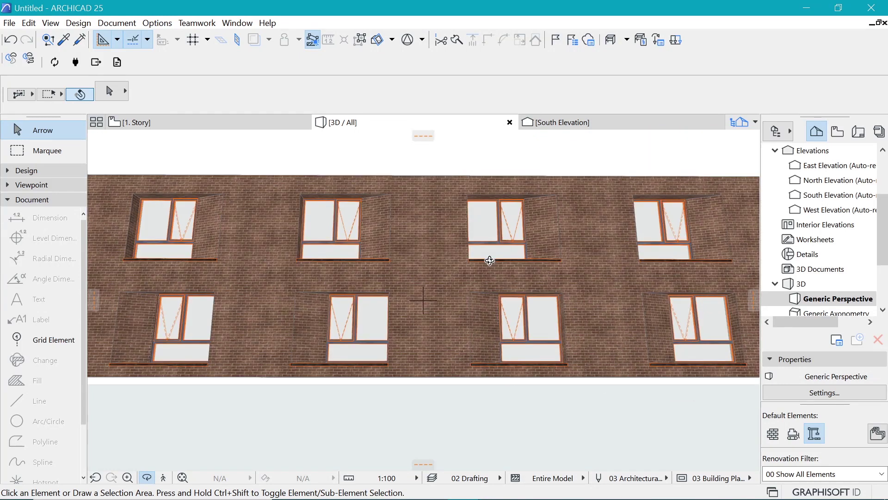